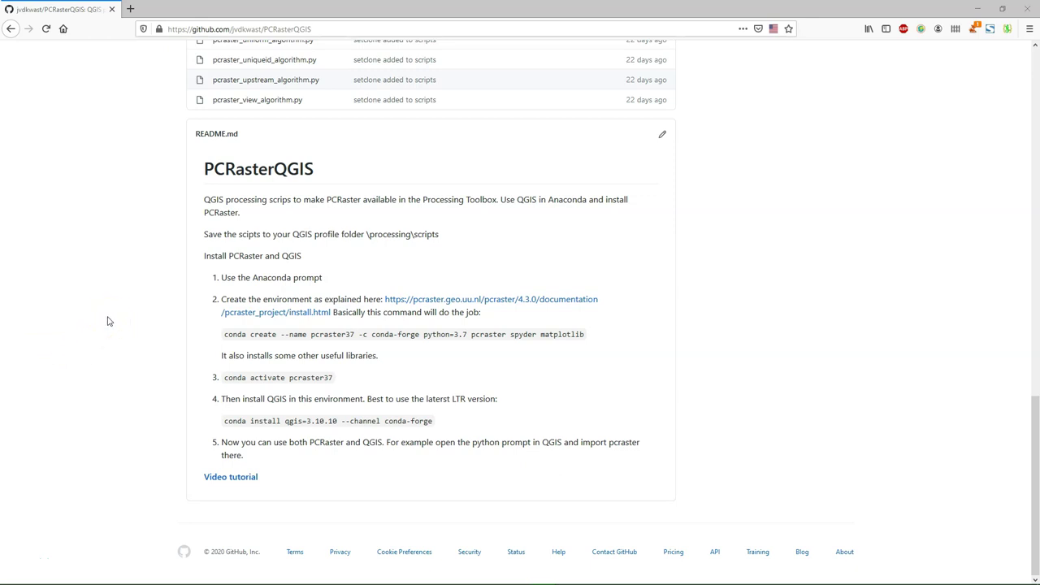
Scroll back up through the PCRasterQGIS README installation steps and file list on GitHub
scroll(107, 321, "up", 10)
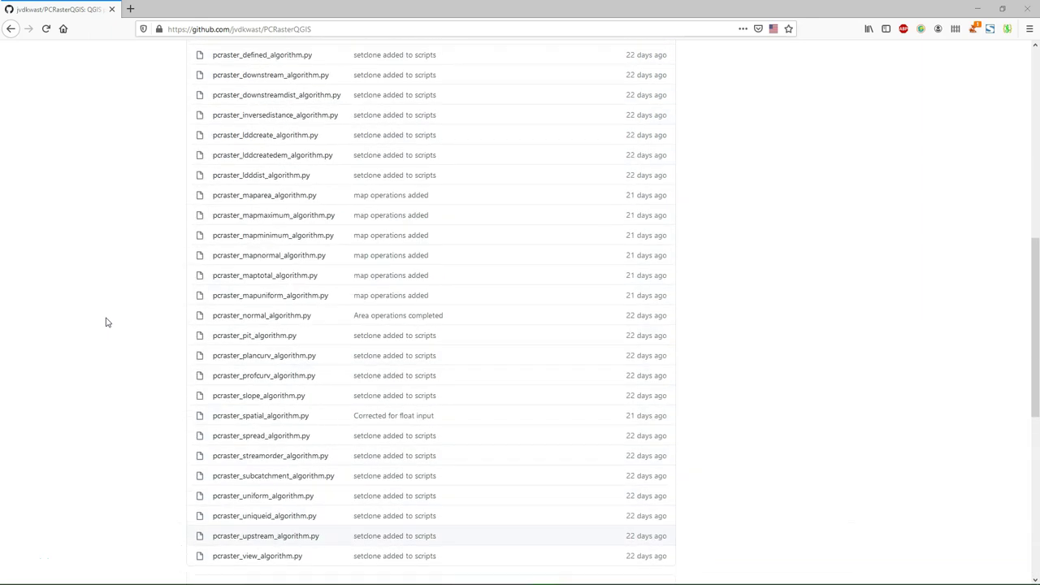
scroll(106, 322, "up", 10)
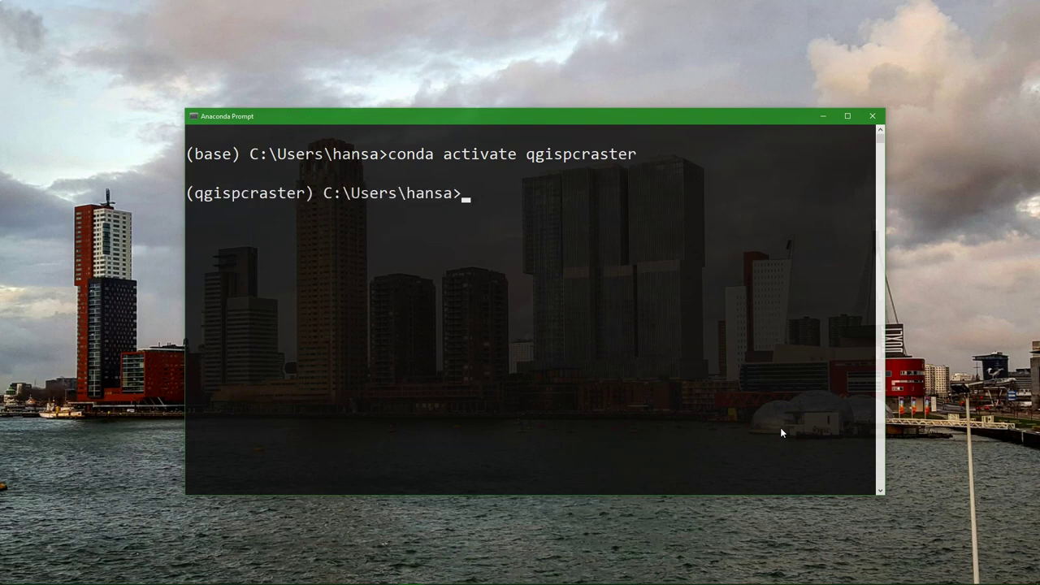
Launch QGIS 3.10 from the activated qgispcraster conda environment
key("Return")
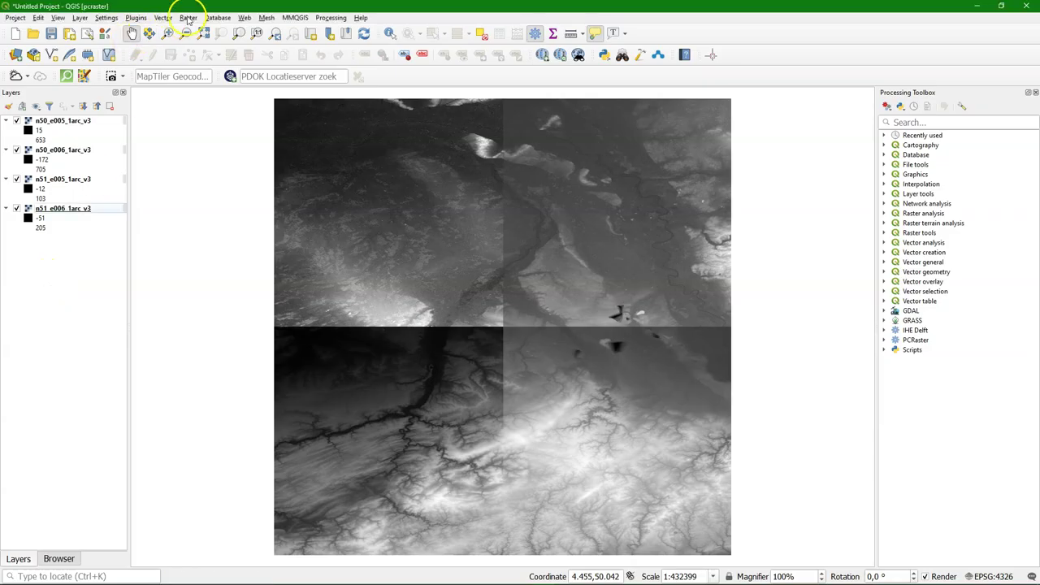
Open Build Virtual Raster and select all four elevation tiles as input layers
left_click(187, 18)
mouse_move(220, 79)
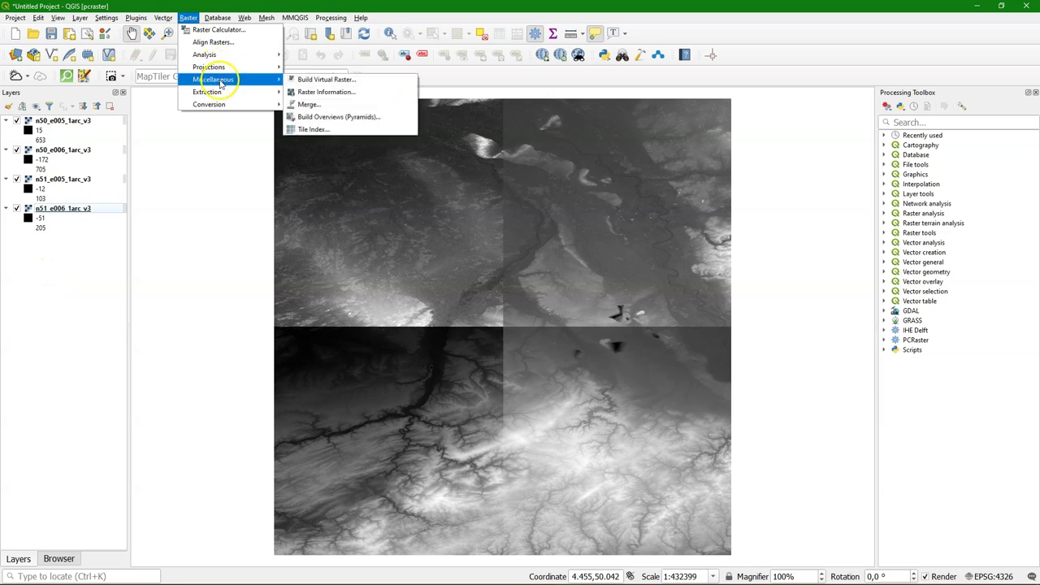
left_click(320, 81)
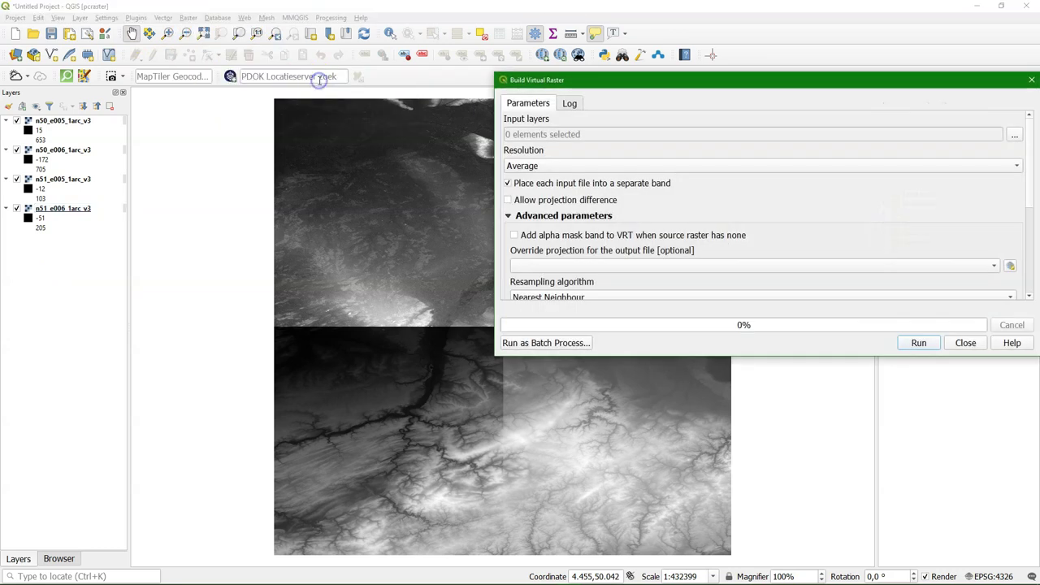
left_click_drag(667, 81, 438, 79)
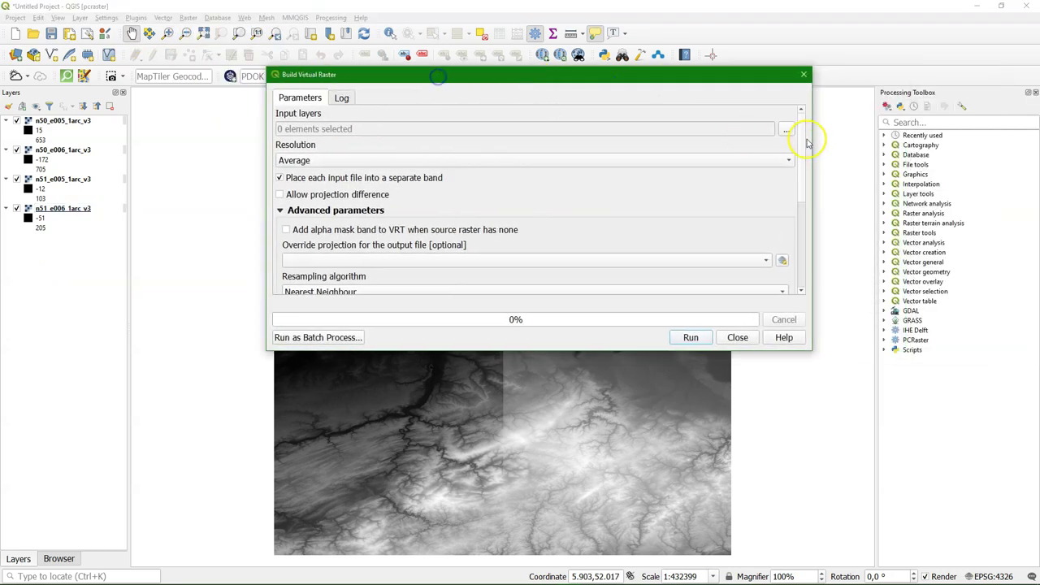
left_click(786, 129)
left_click(594, 219)
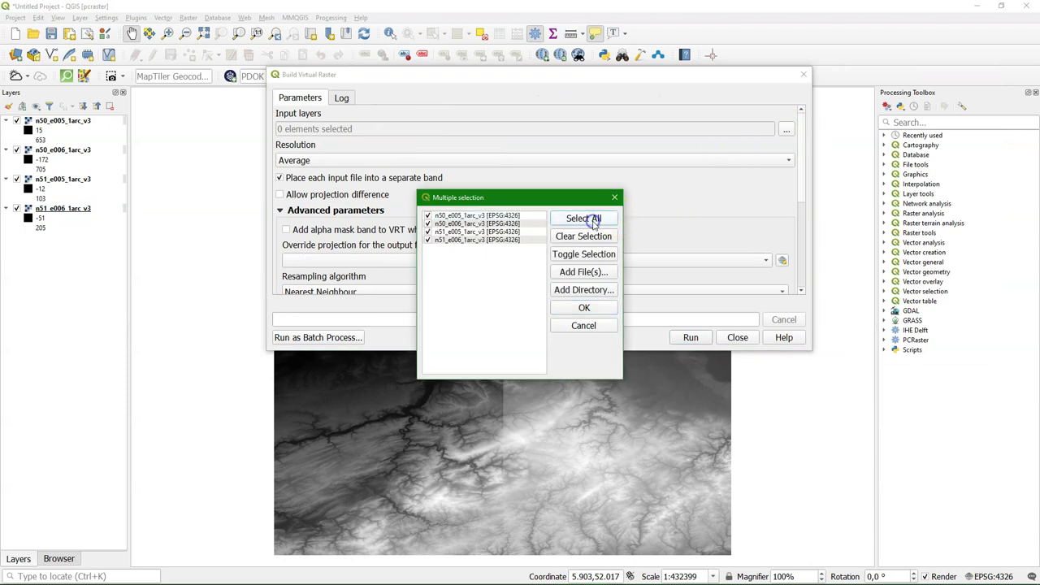
left_click(582, 308)
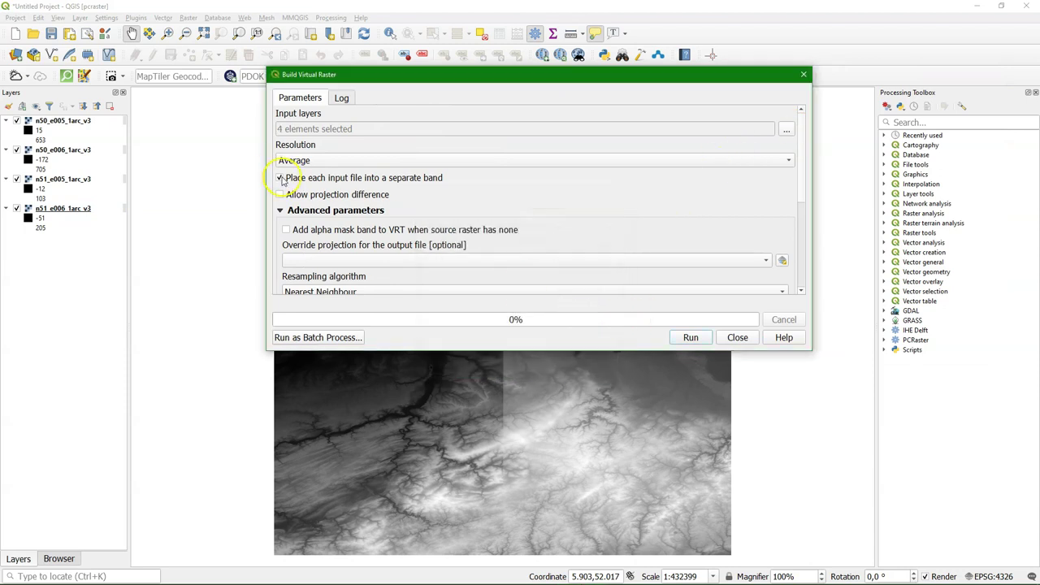
left_click_drag(803, 188, 795, 270)
Save the virtual raster as DEM_Mosaic in AerialodDemo and build it
left_click(787, 229)
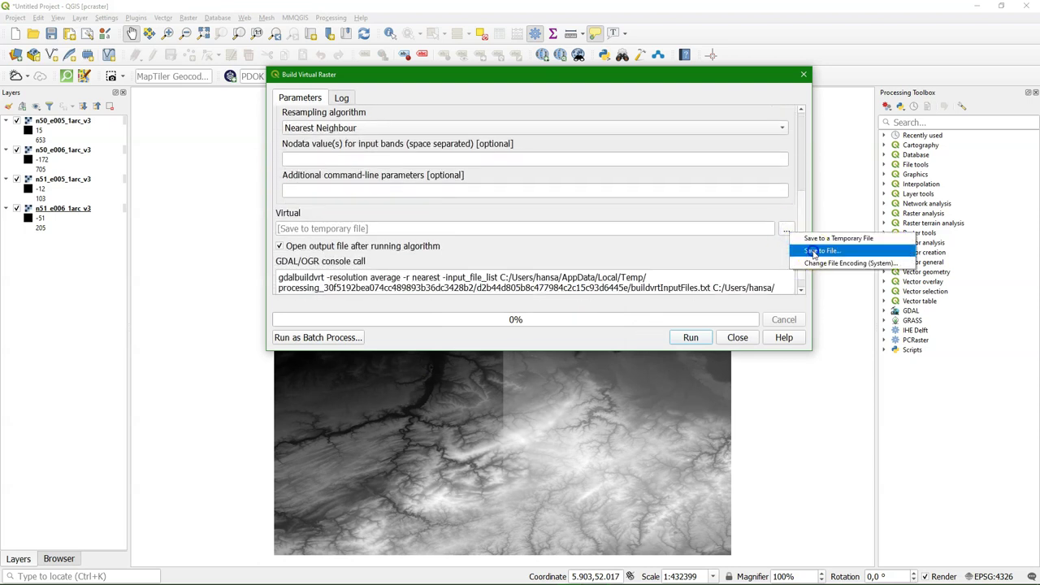
left_click(813, 249)
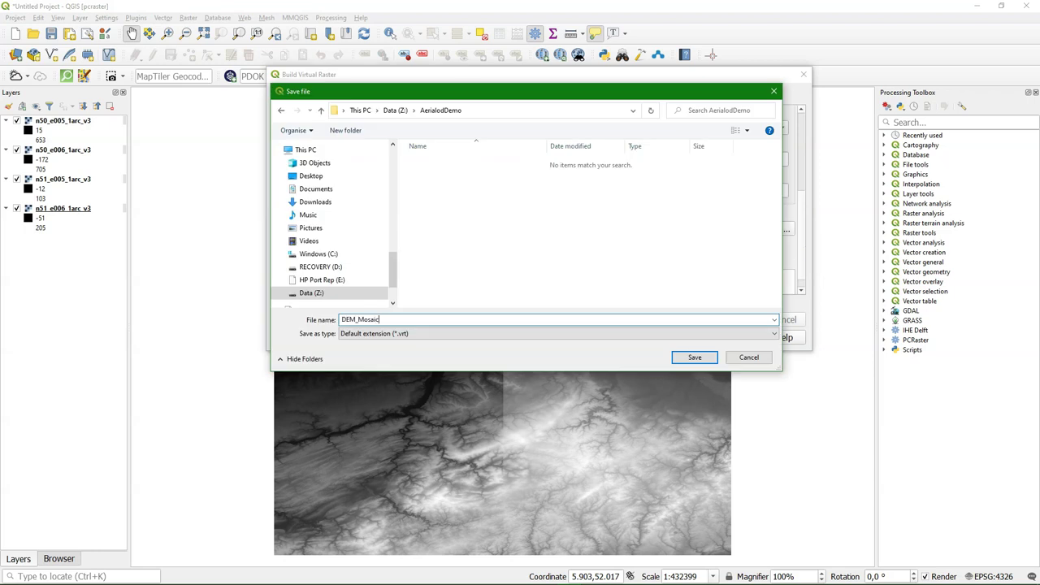
type("DEM_Mosaic")
left_click(687, 357)
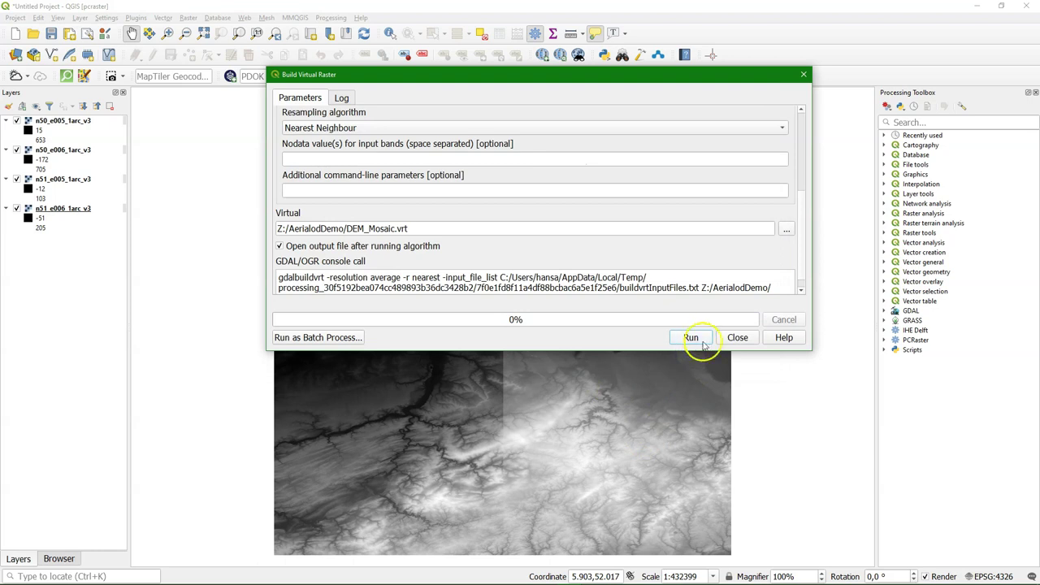
left_click(704, 344)
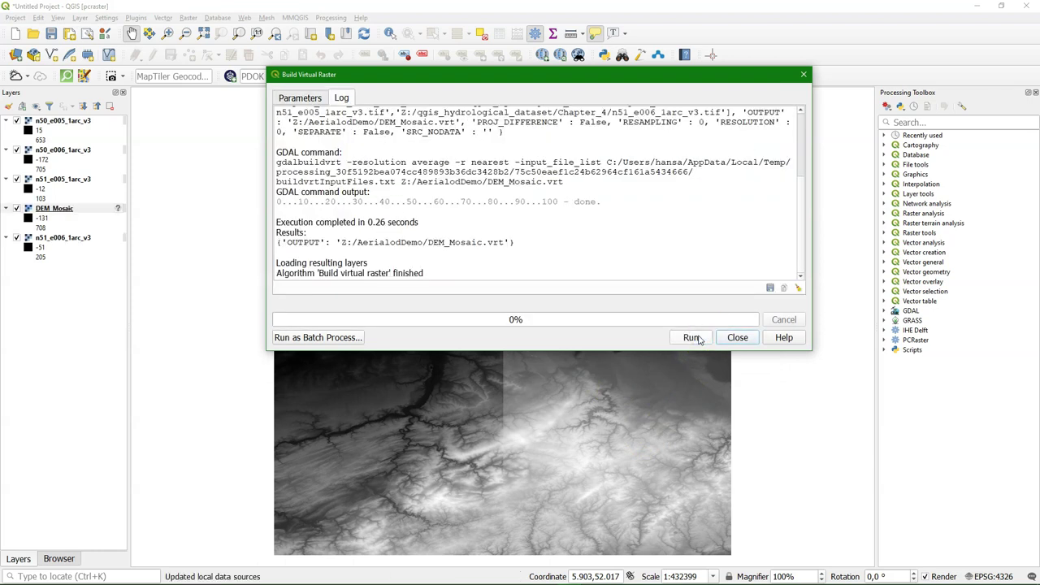
left_click(735, 338)
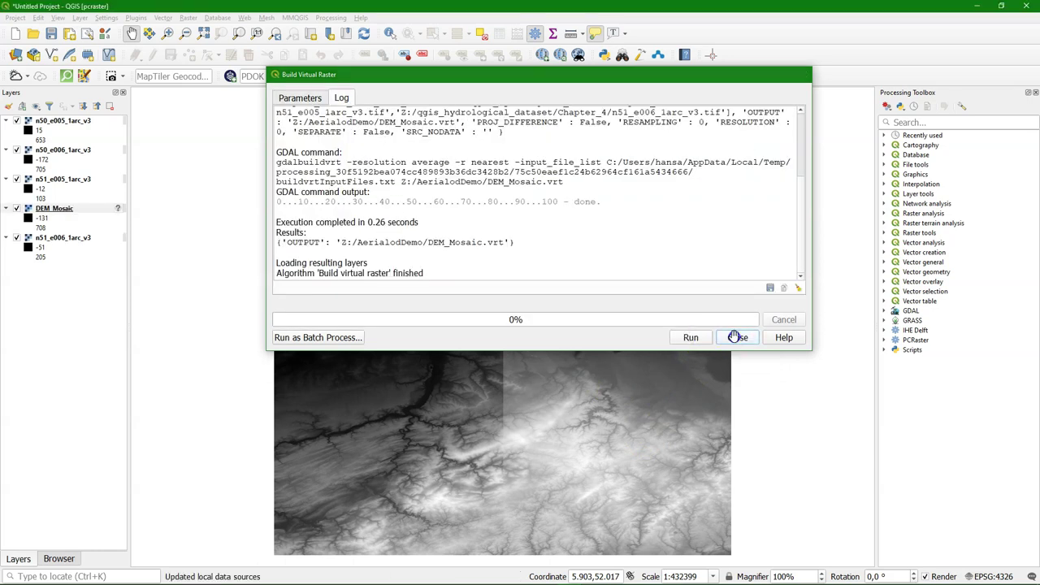
Remove the four n50/n51 elevation tile layers from the project
left_click(71, 237)
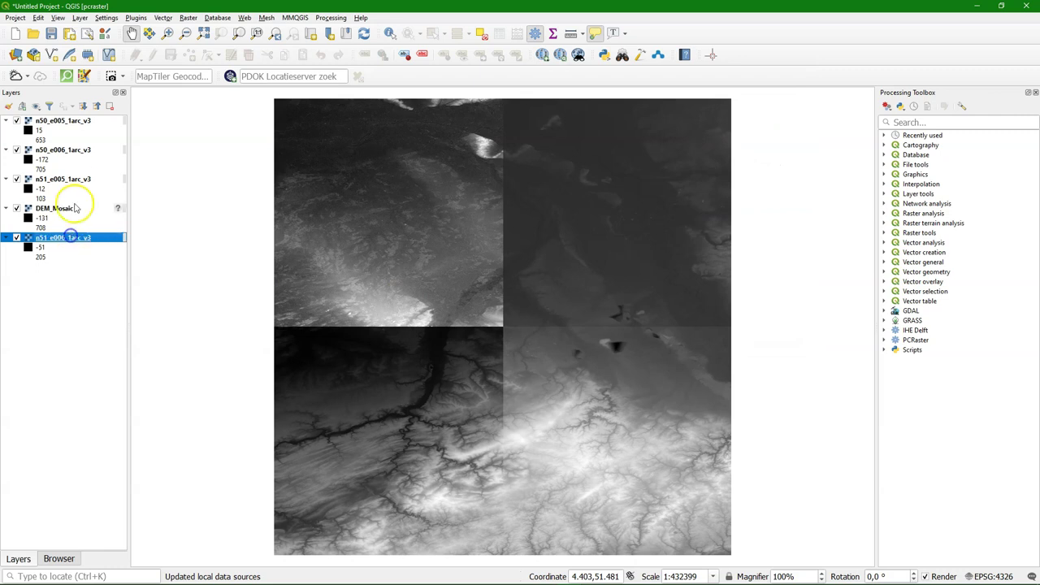
left_click(73, 179, "ctrl")
left_click(73, 152, "ctrl")
left_click(78, 122, "ctrl")
right_click(79, 122)
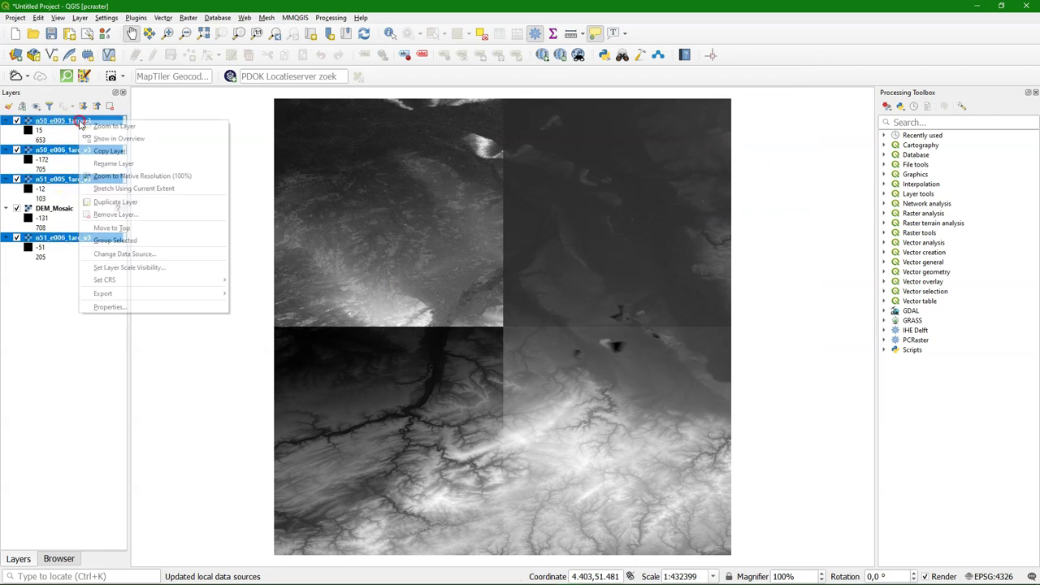
left_click(130, 212)
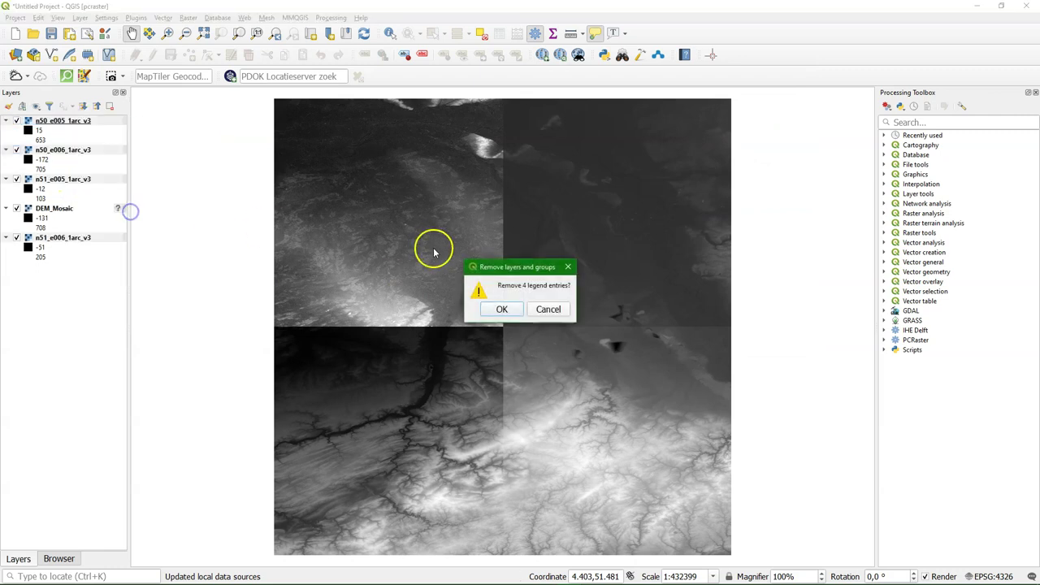
left_click(501, 310)
Assign WGS 84 as the DEM_Mosaic layer's coordinate system
left_click(117, 123)
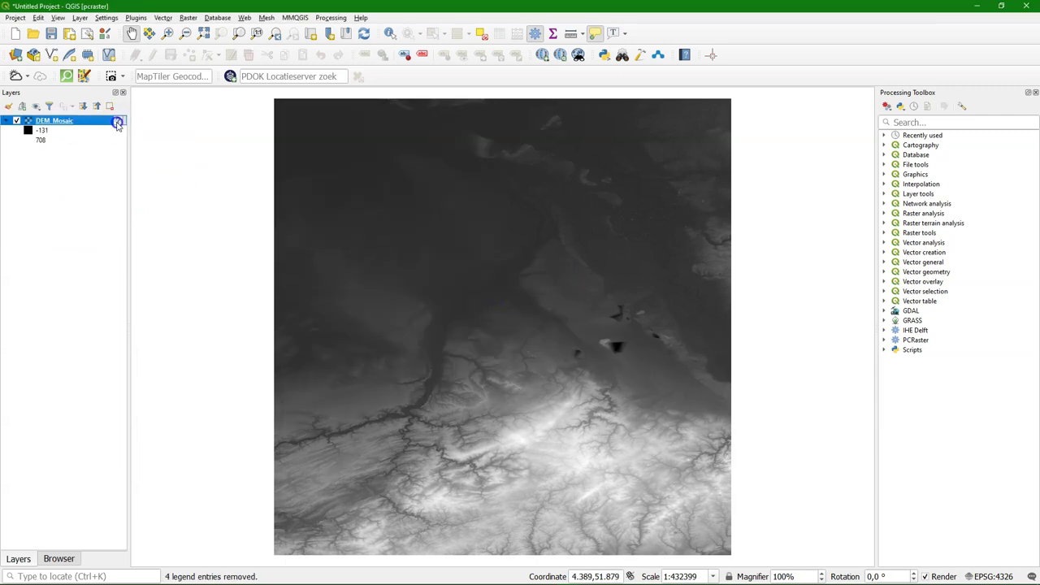
left_click(370, 235)
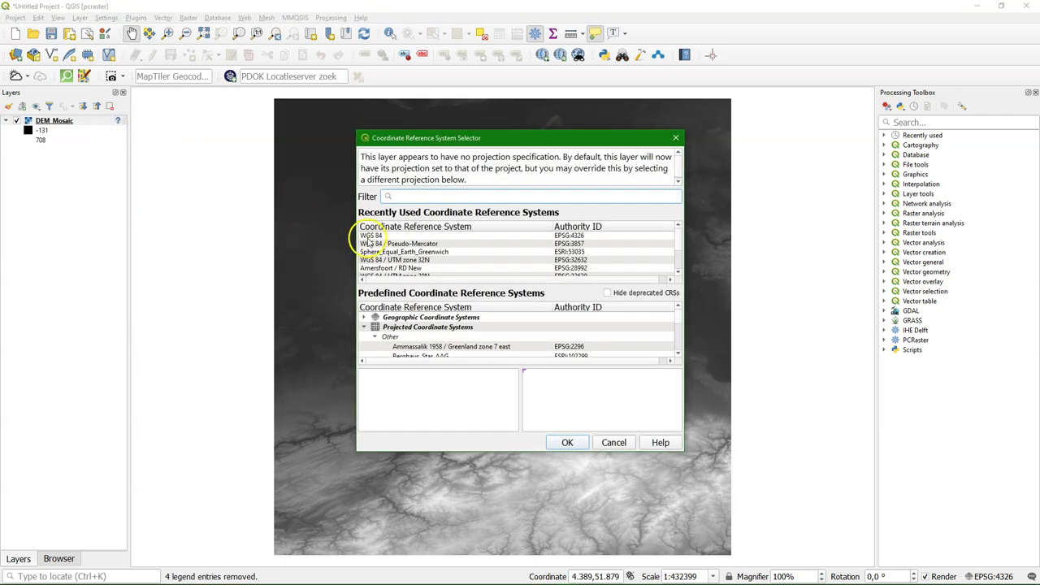
left_click(571, 443)
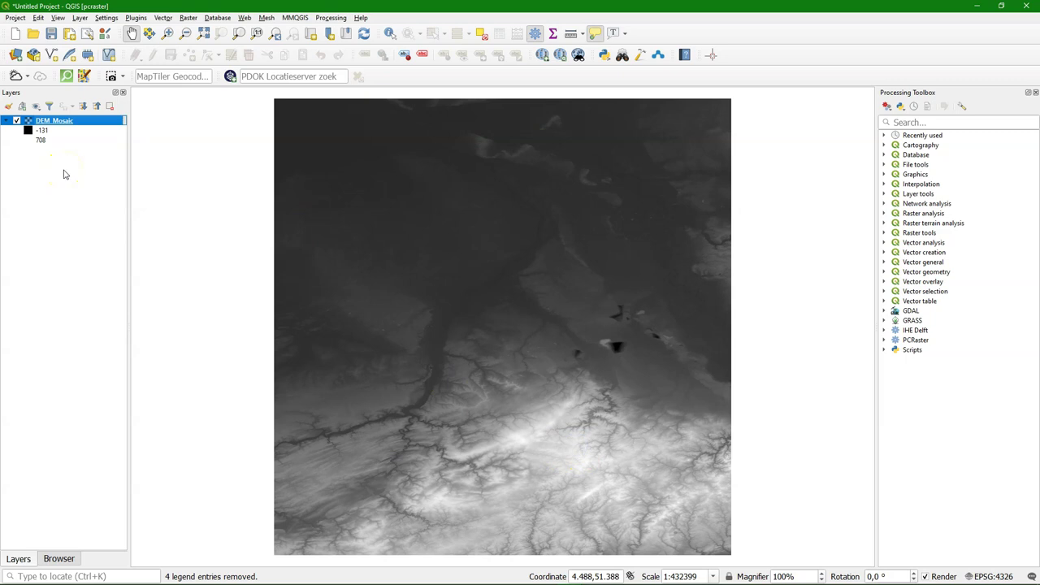
left_click(65, 167)
Add boundingbox.shp from the Browser panel onto the map
left_click(74, 558)
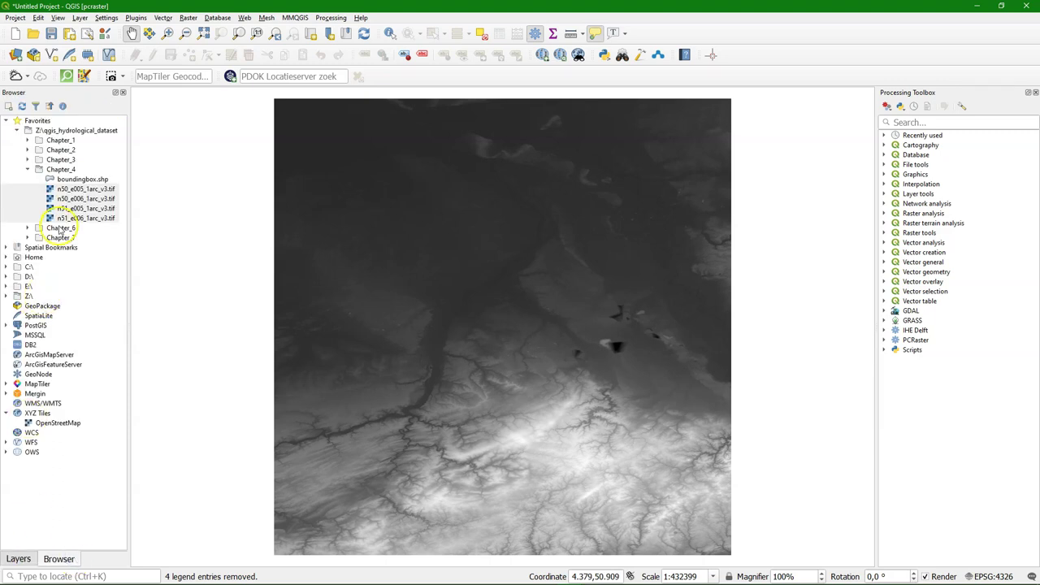
left_click_drag(65, 180, 618, 232)
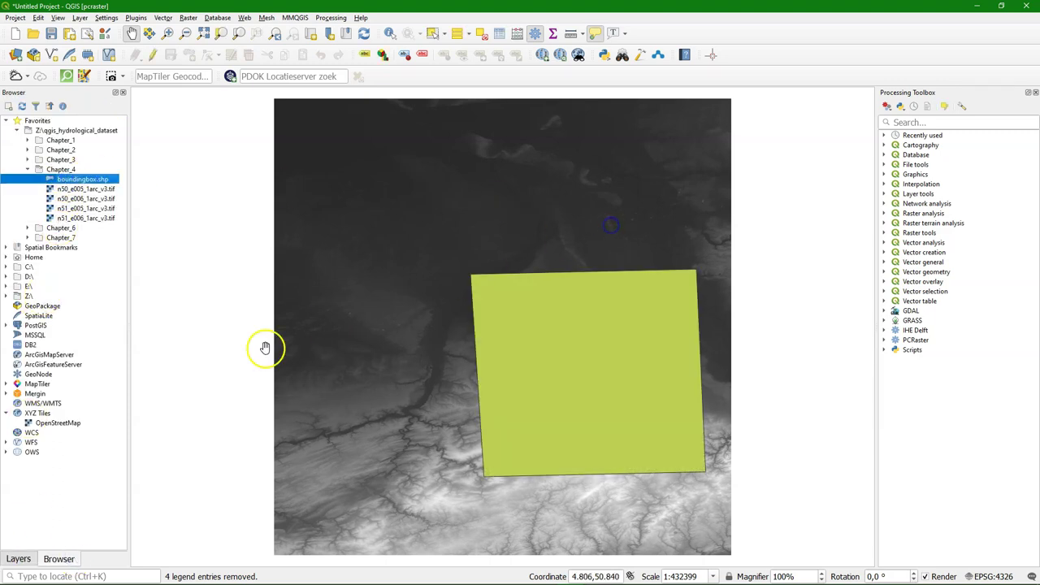
left_click(12, 559)
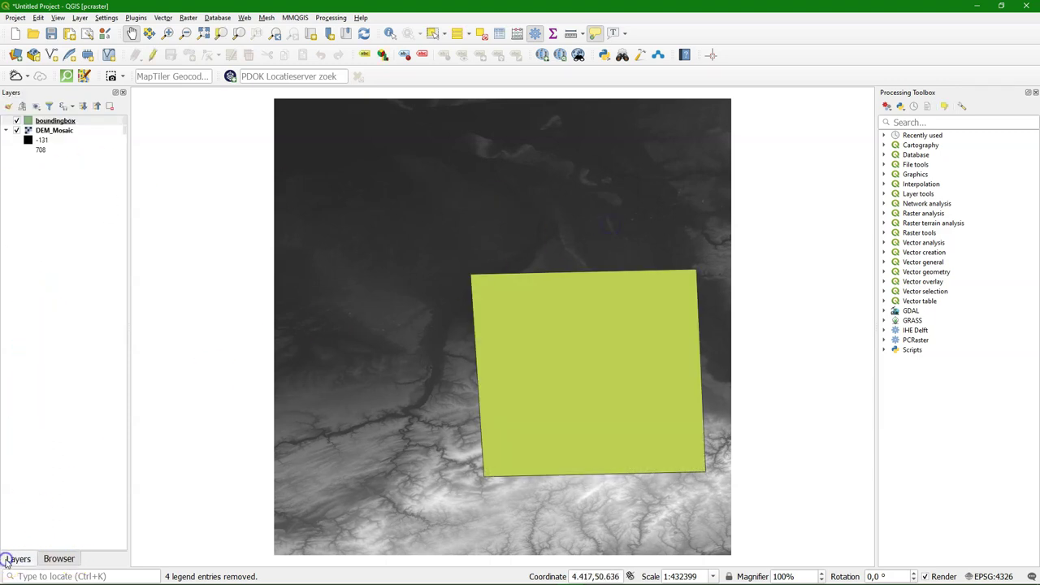
left_click(41, 118)
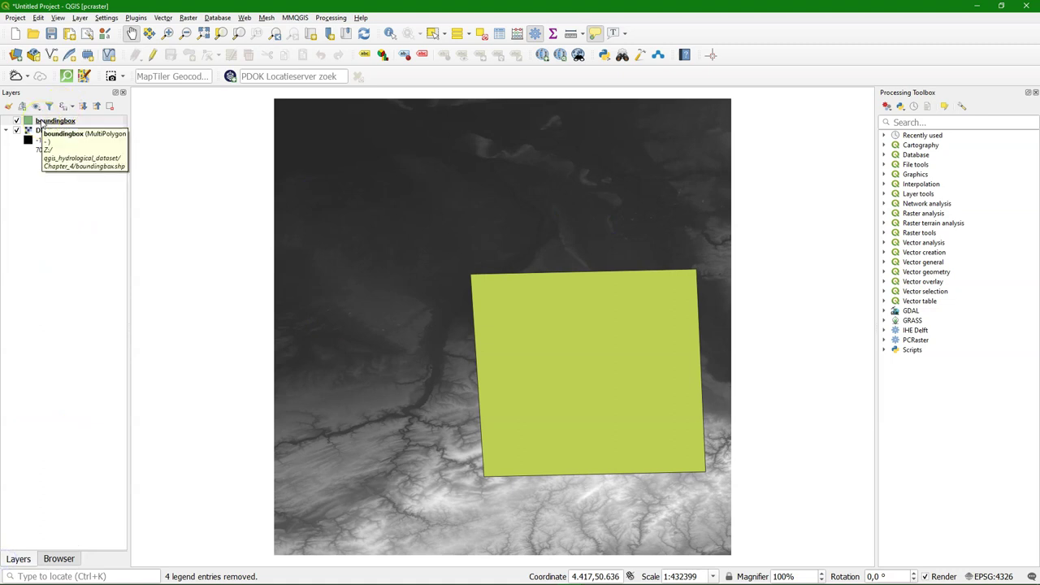
Set the project CRS to EPSG:32632, WGS 84 / UTM zone 32N
left_click(990, 577)
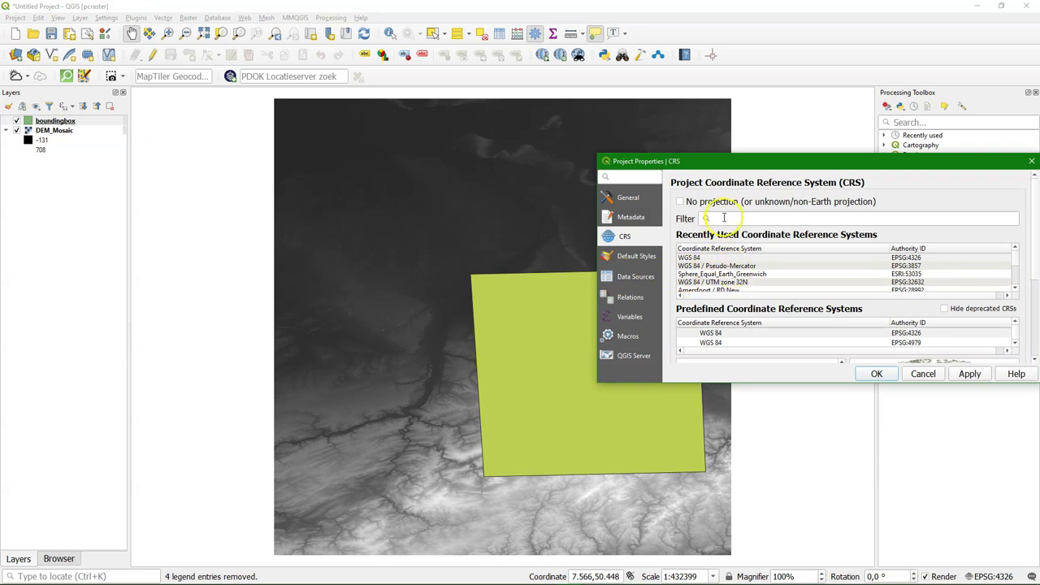
left_click(724, 218)
type("32632")
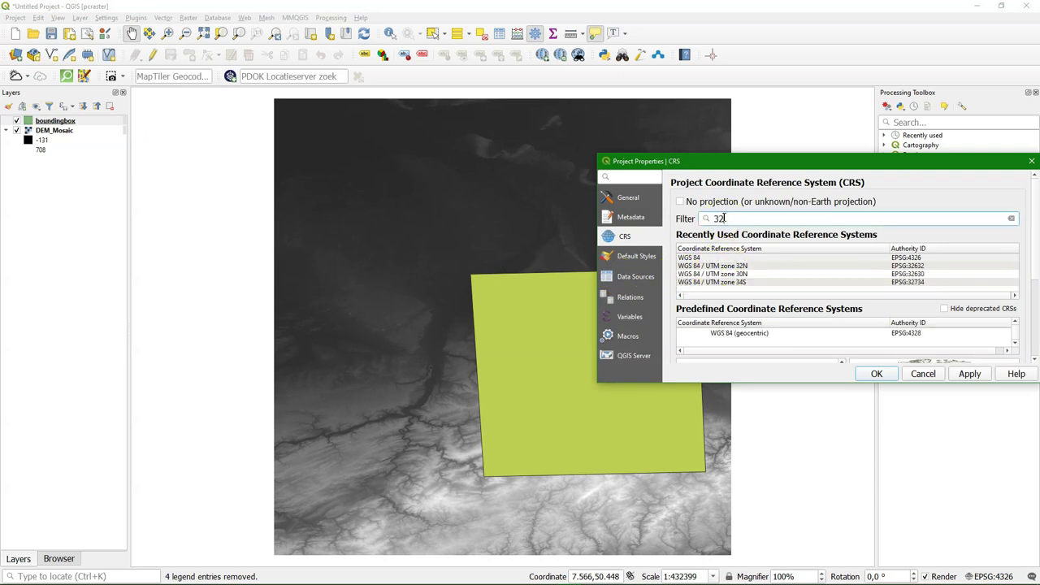
left_click(738, 256)
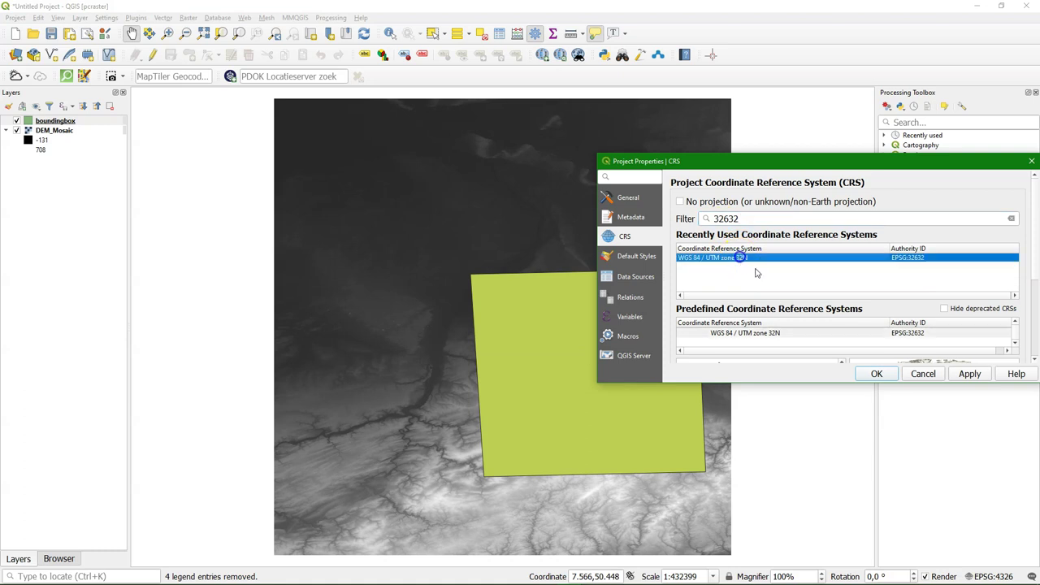
left_click(876, 373)
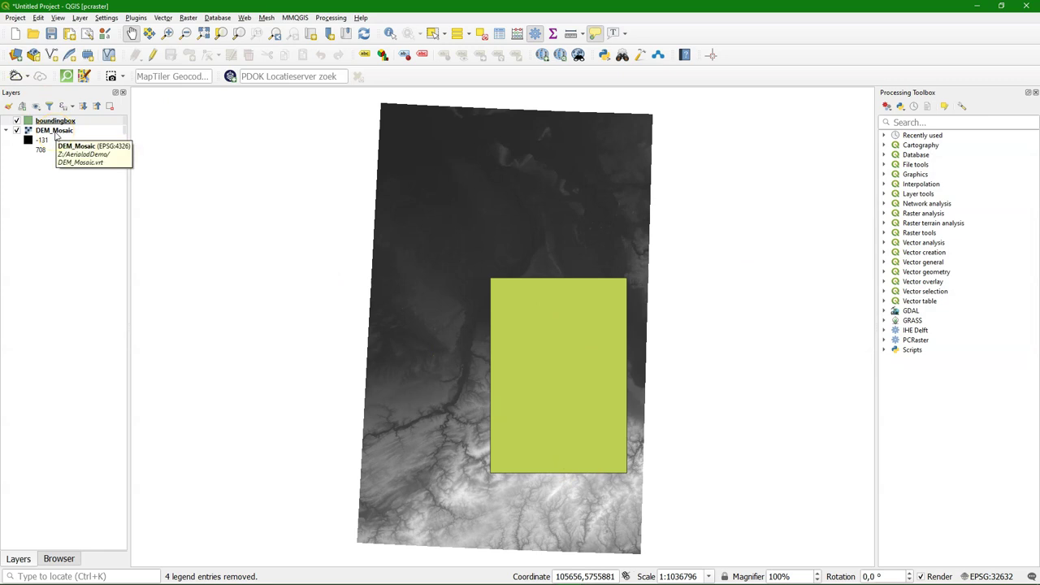
Start a Save As export of DEM_Mosaic with output file name DEM_Clip
left_click(56, 134)
right_click(55, 134)
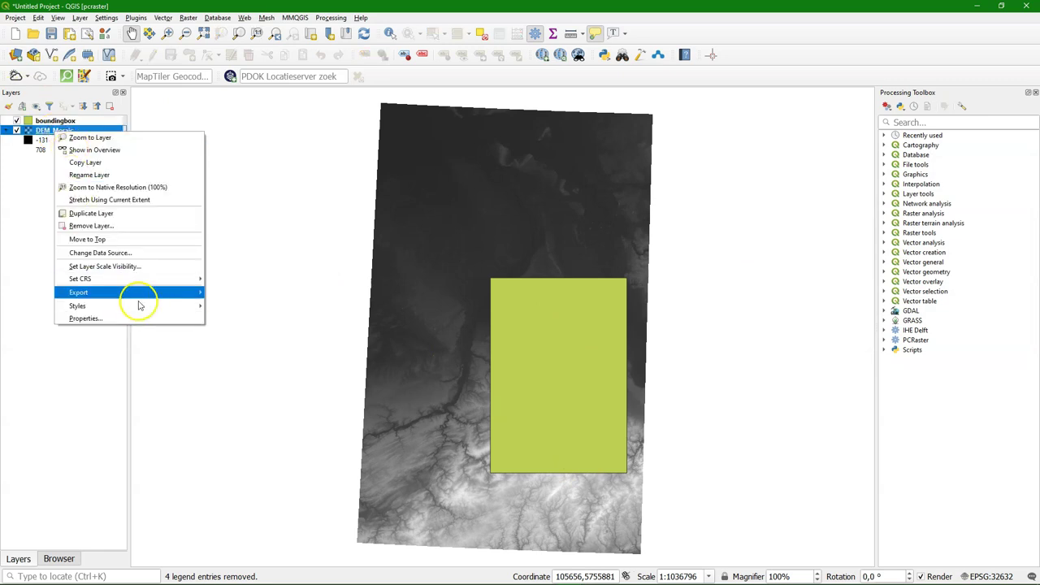
mouse_move(142, 294)
left_click(233, 293)
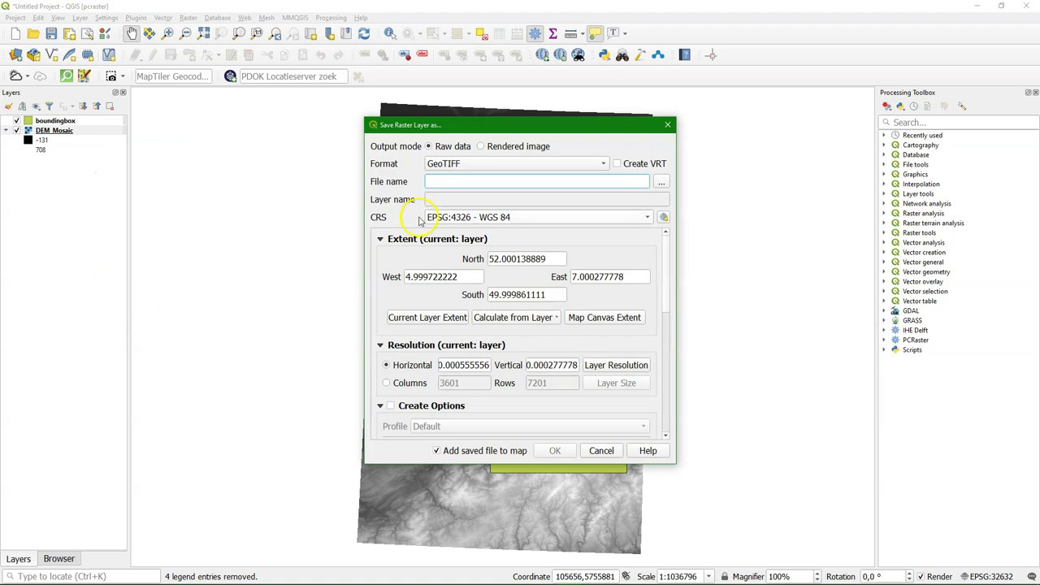
left_click(662, 186)
type("DE")
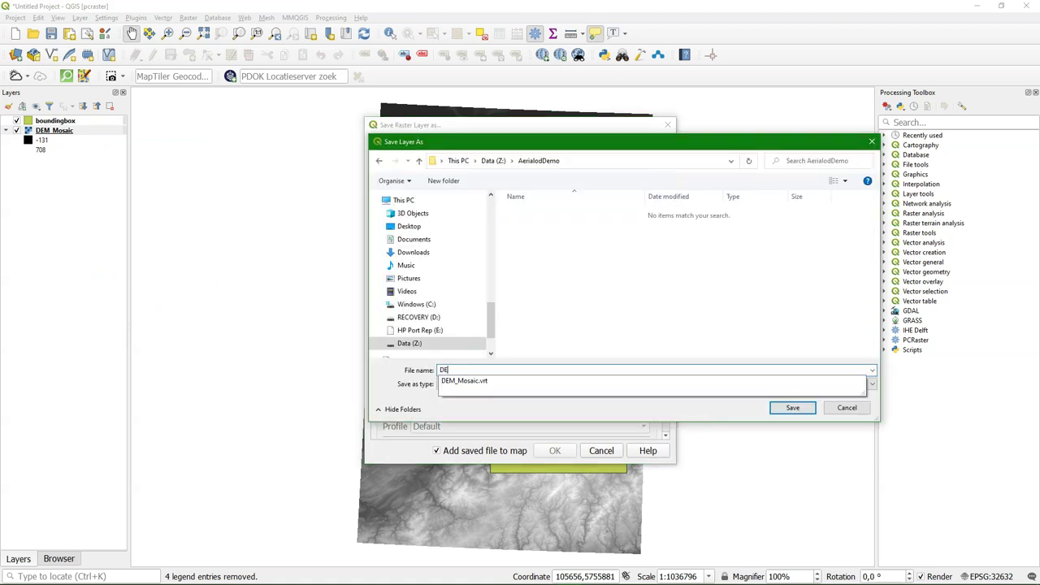
type("M_Clip")
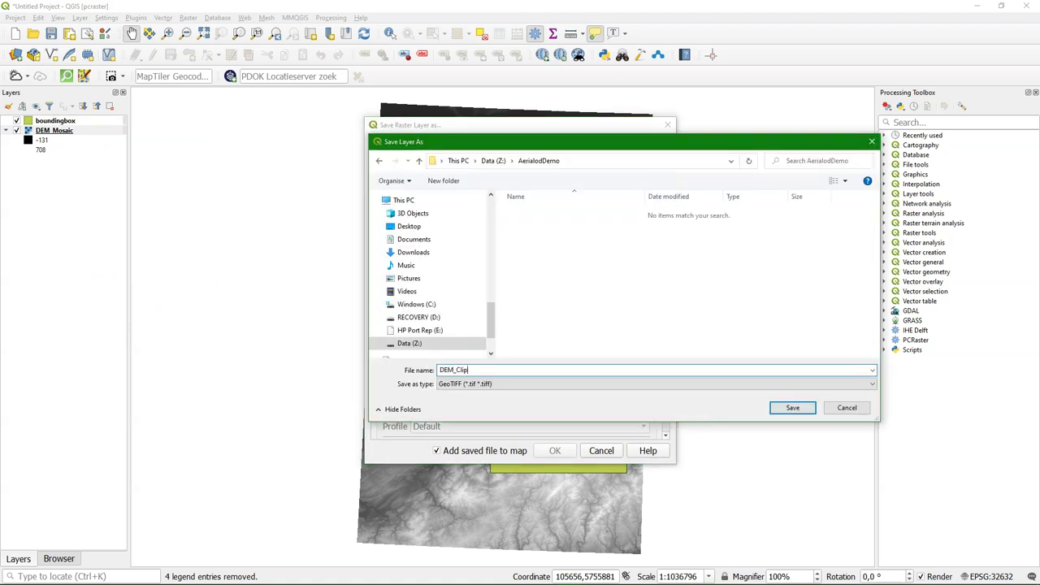
left_click(792, 407)
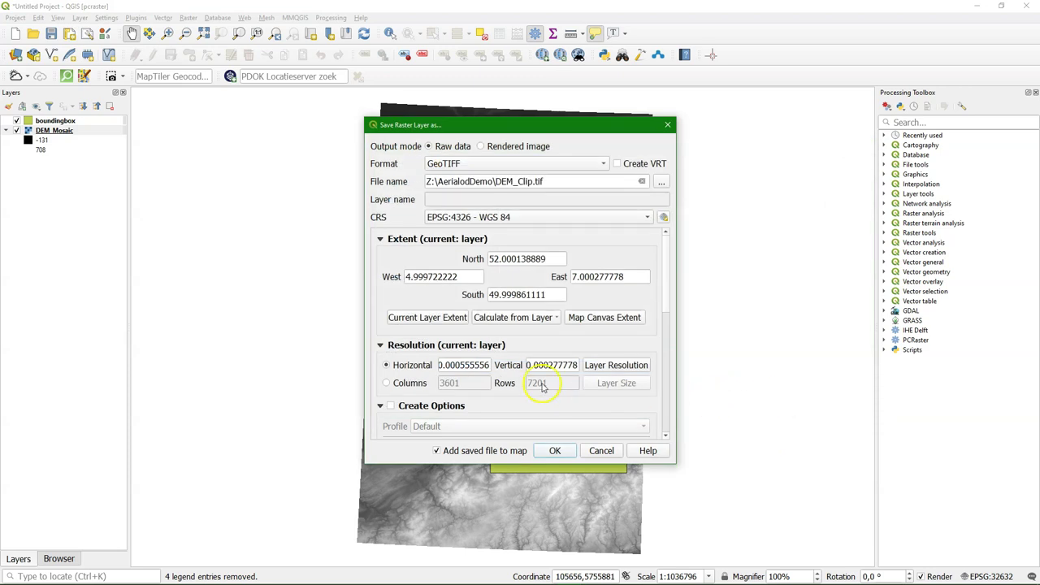
Take the export extent from the boundingbox layer and use project CRS EPSG:32632
left_click(553, 318)
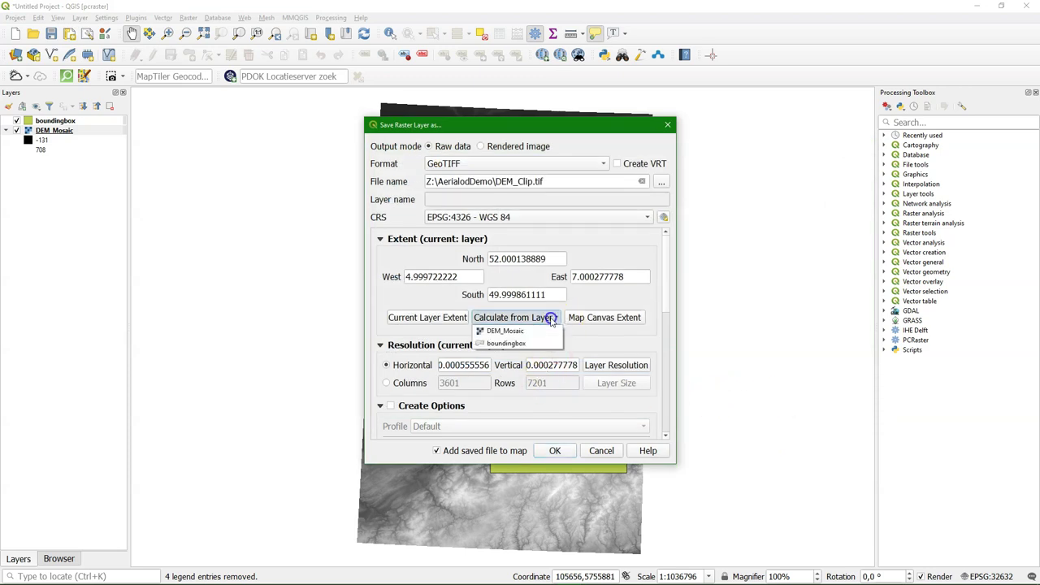
left_click(514, 344)
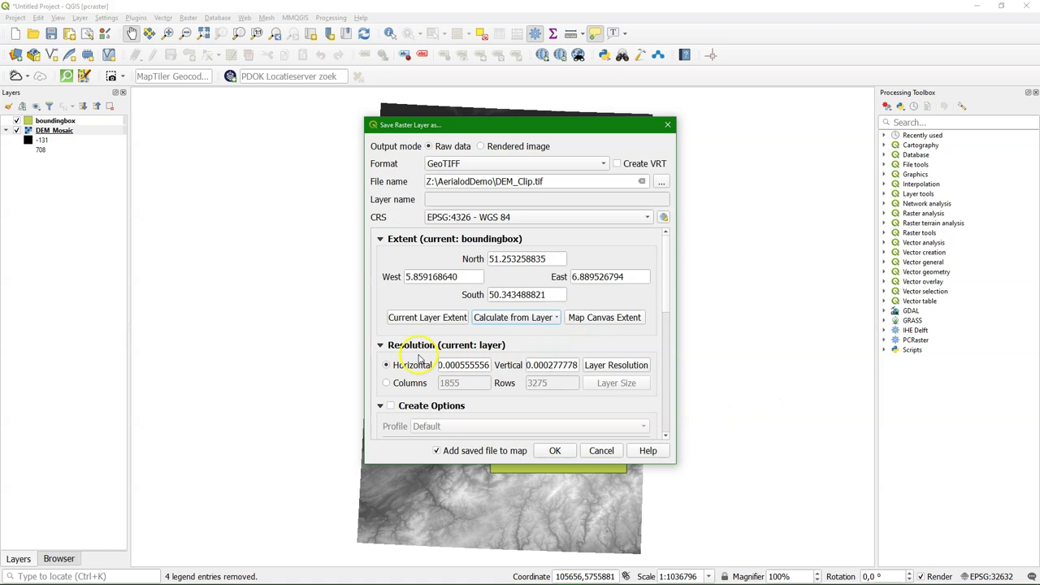
left_click(507, 218)
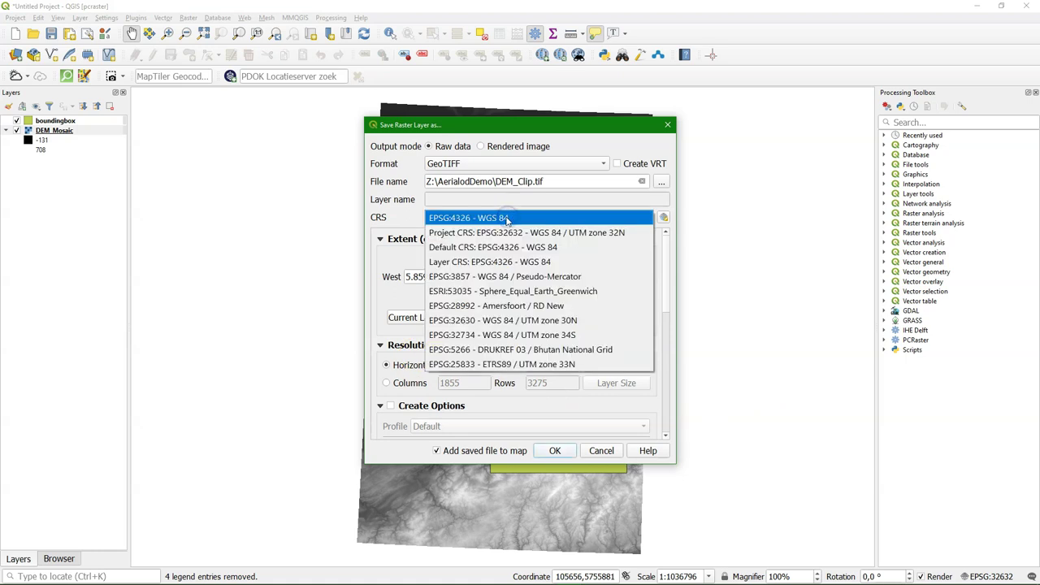
left_click(506, 233)
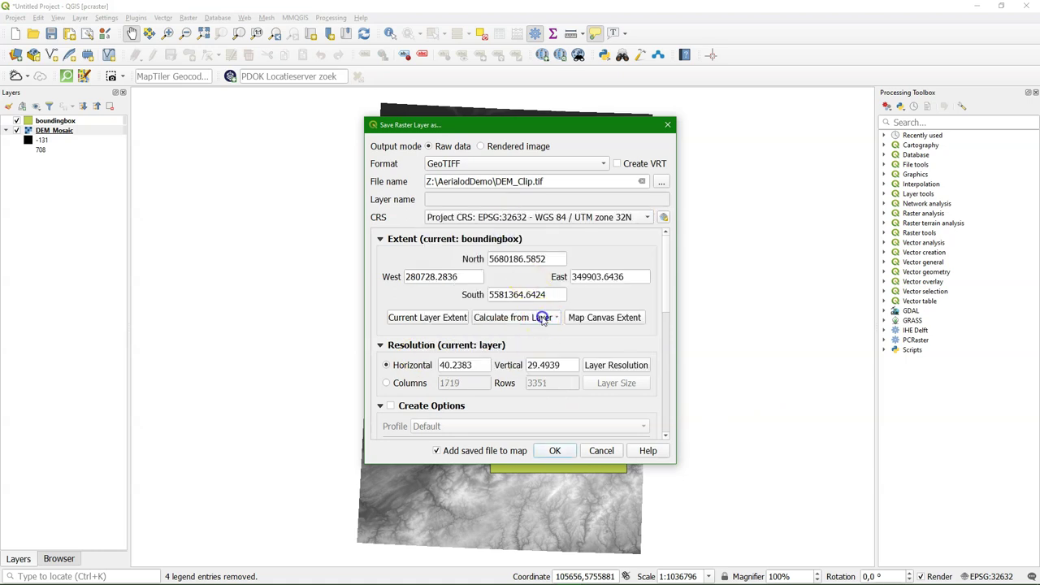
left_click(538, 318)
left_click(511, 344)
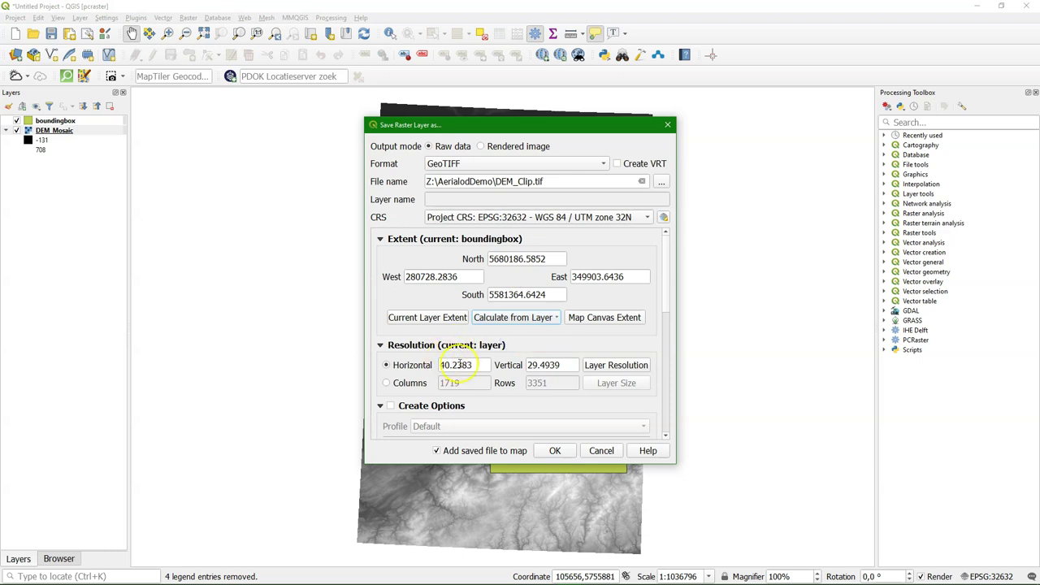
Set the export resolution to 30 m horizontally and vertically
double_click(446, 365)
type("30")
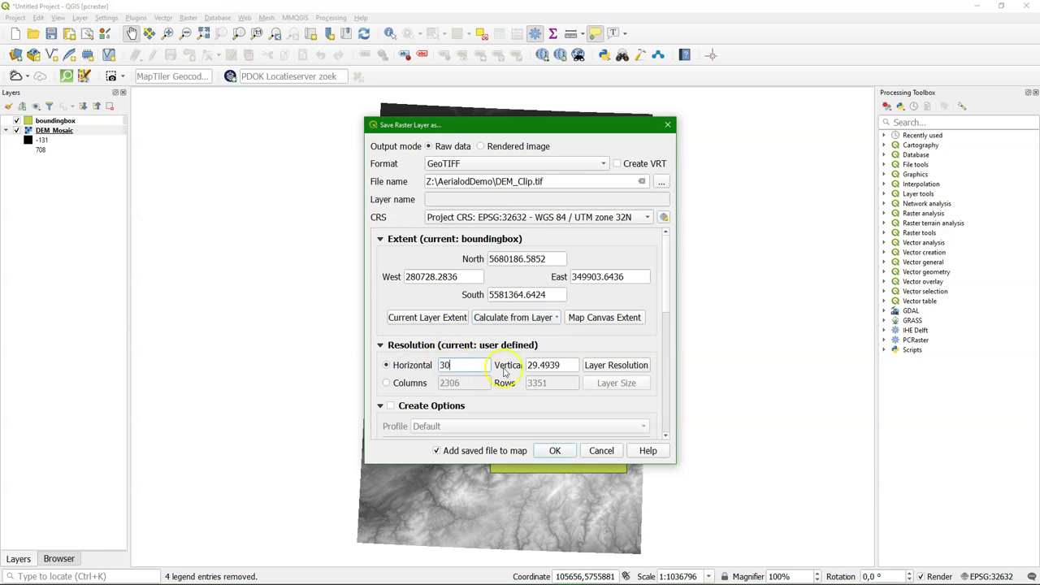
double_click(561, 365)
type("3")
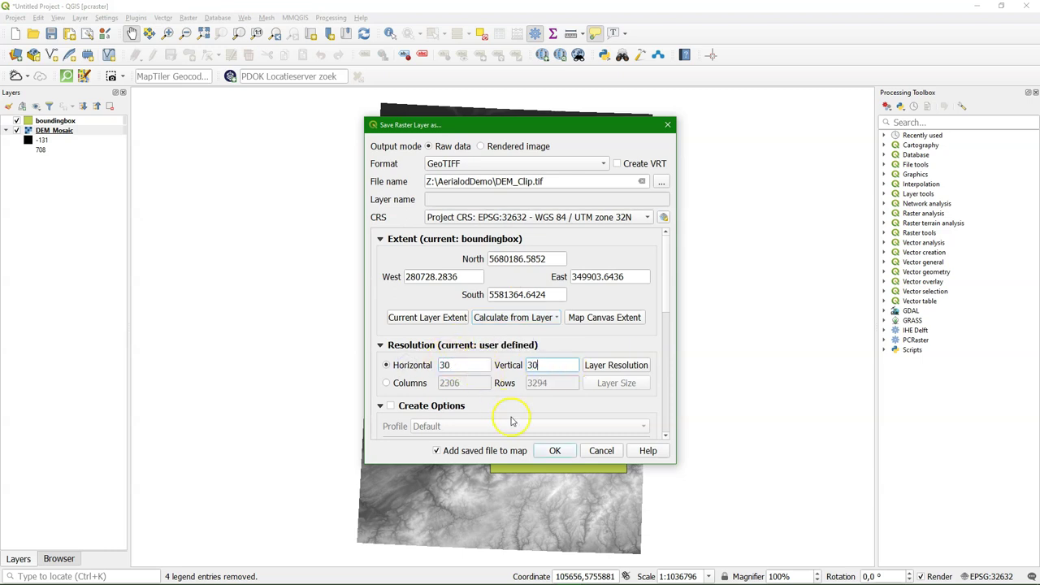
type("0")
left_click(507, 399)
Add a -9999 no-data value and run the DEM_Clip.tif export
left_click_drag(668, 291, 668, 432)
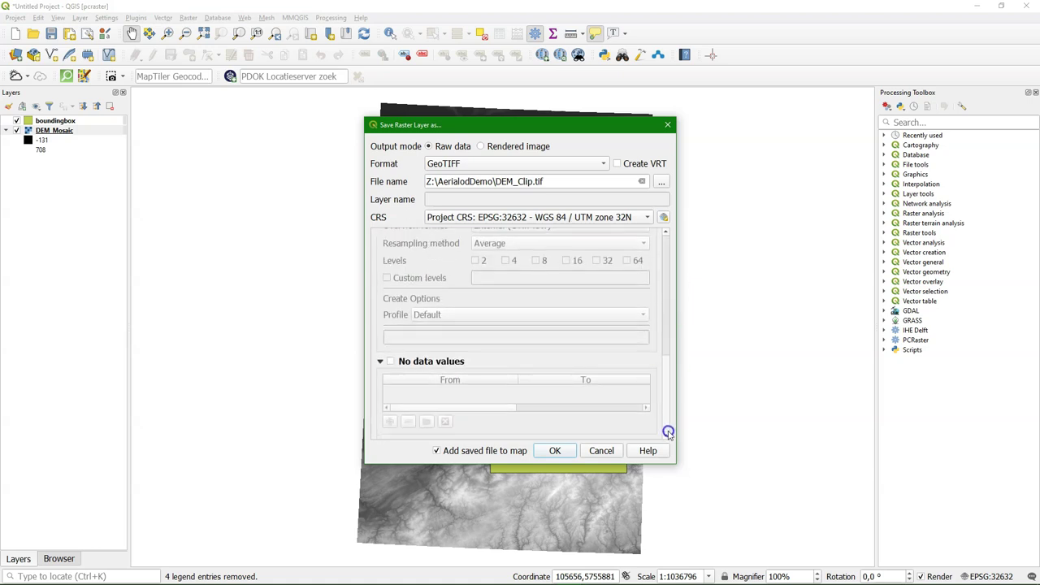
left_click(390, 361)
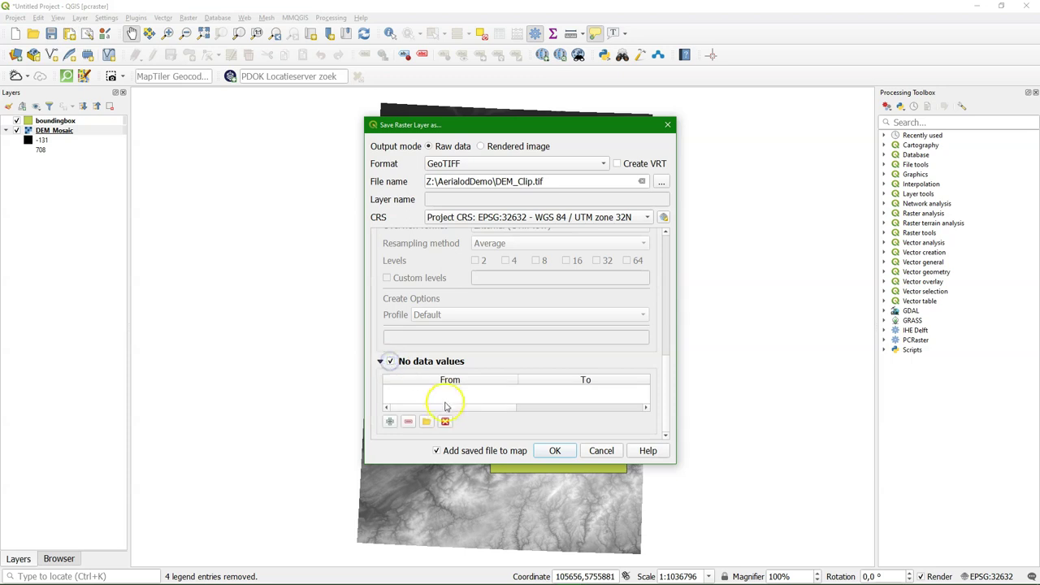
left_click(390, 421)
double_click(408, 391)
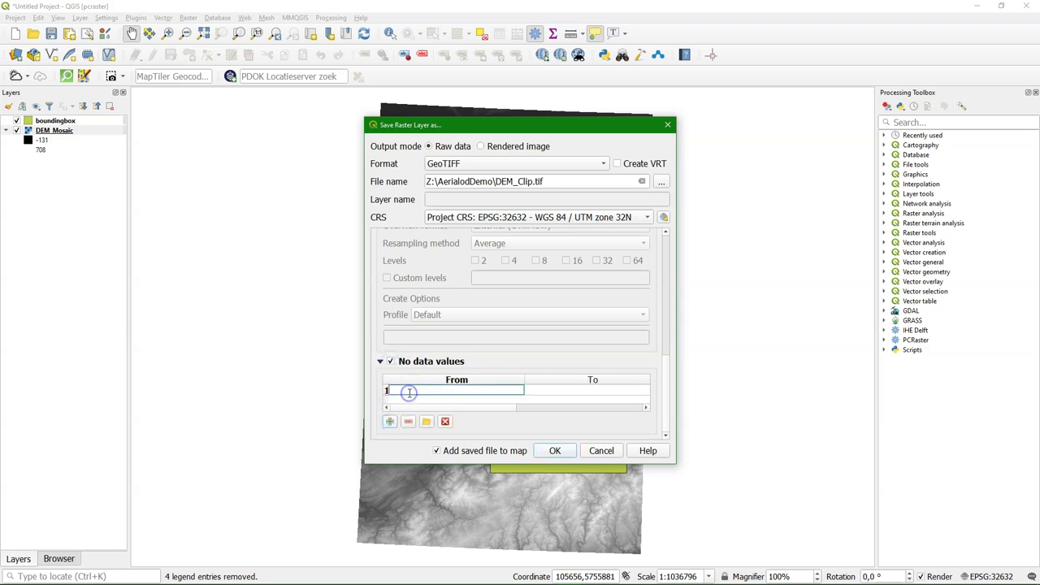
type("-9999")
left_click(577, 396)
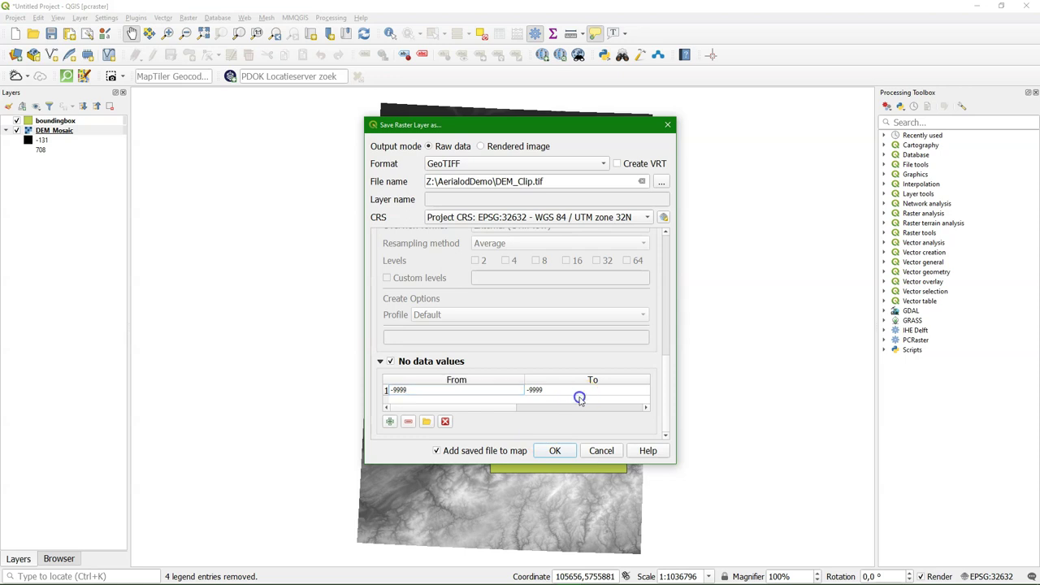
left_click(554, 452)
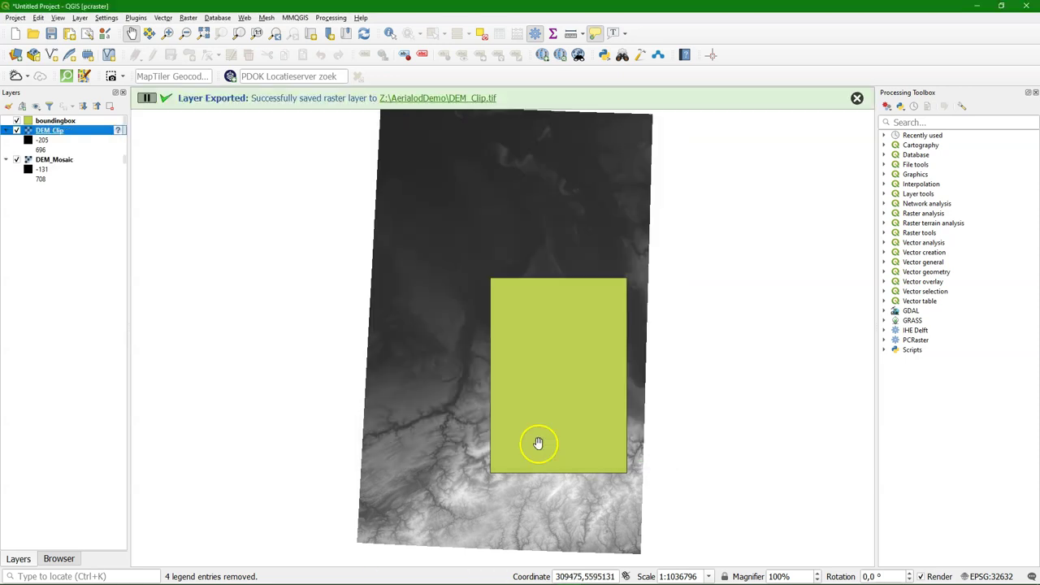
Remove the DEM_Mosaic and boundingbox layers from the project
left_click(49, 160)
right_click(49, 160)
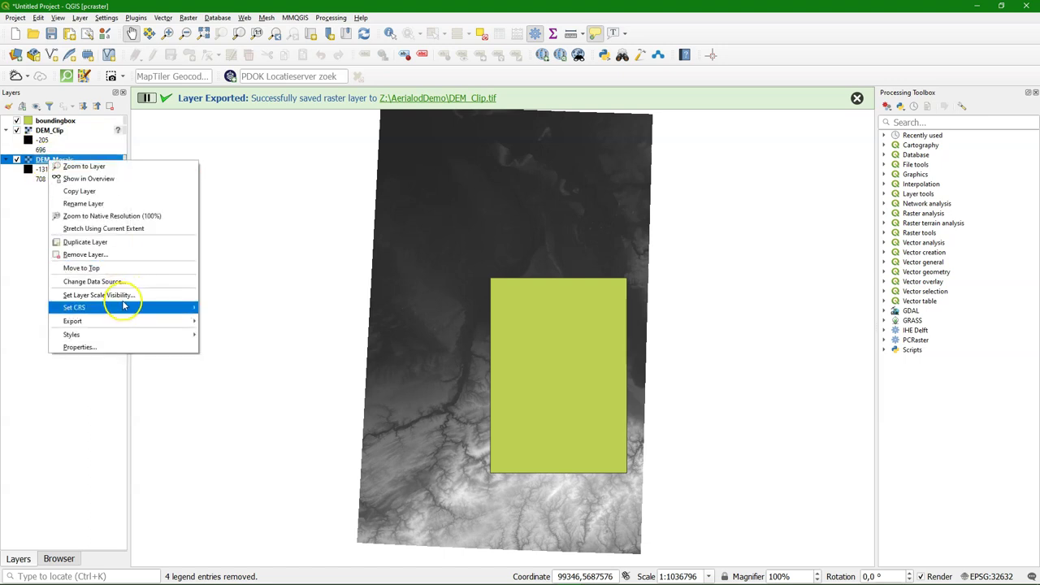
left_click(106, 256)
left_click(502, 309)
left_click(86, 121)
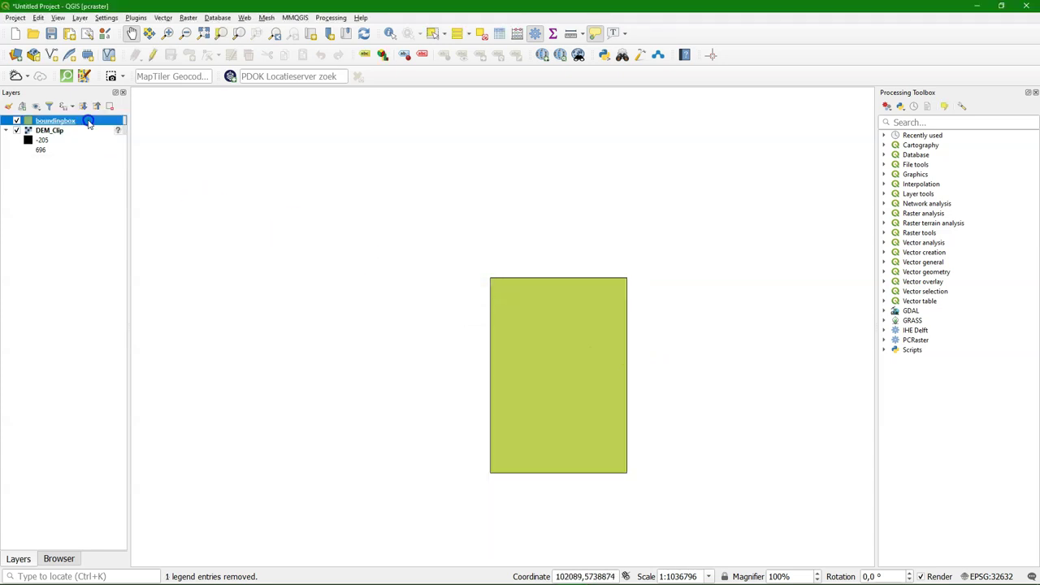
right_click(87, 121)
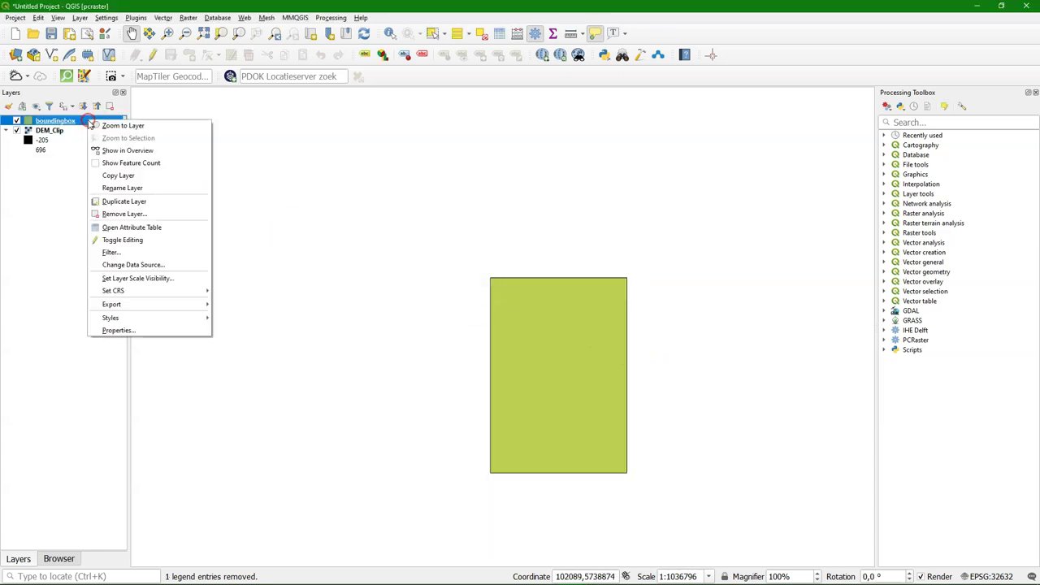
left_click(141, 213)
left_click(501, 309)
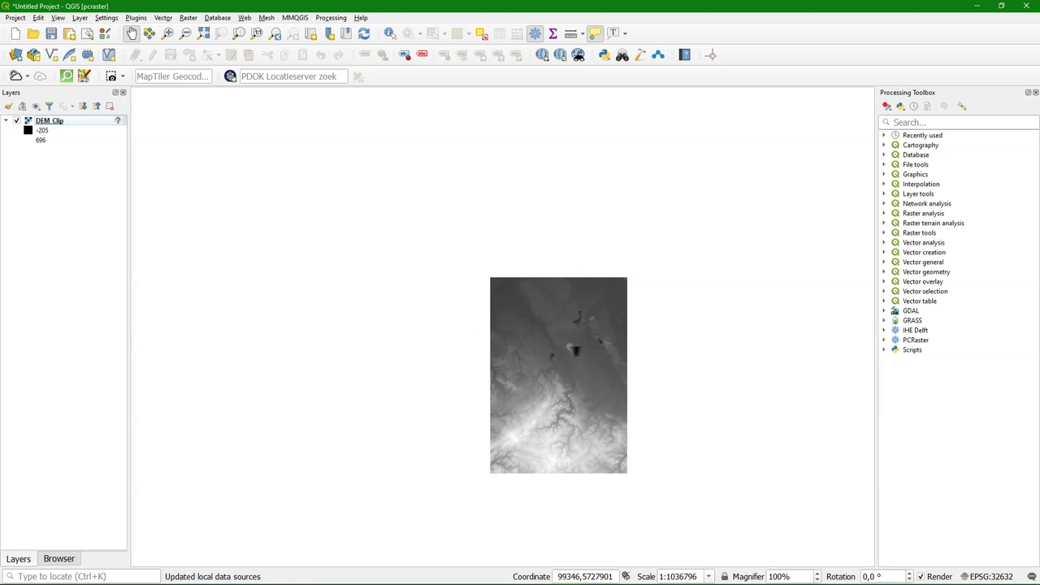
Assign WGS 84 / UTM zone 32N as DEM_Clip's coordinate system
left_click(118, 120)
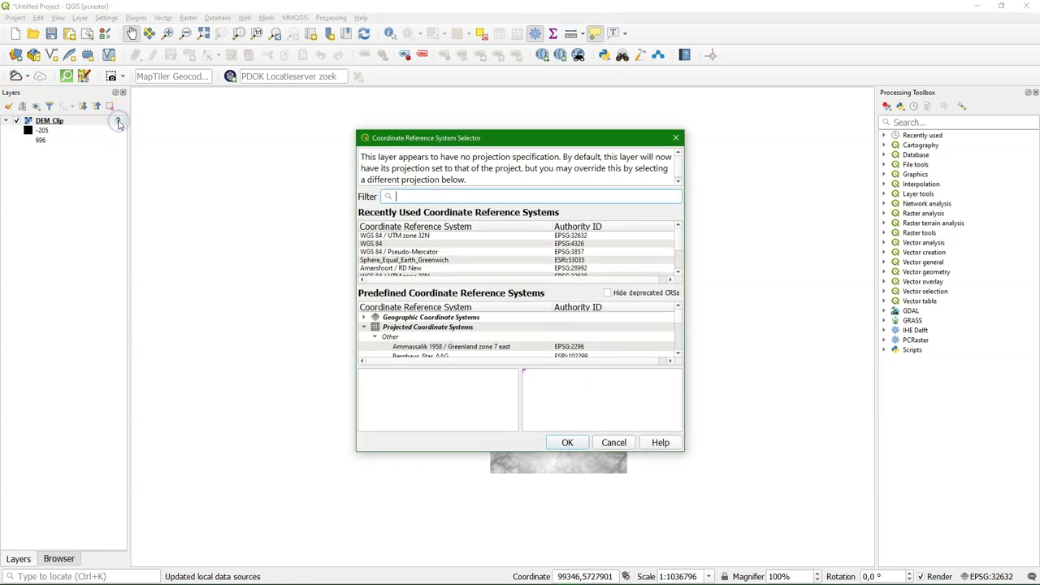
left_click(418, 234)
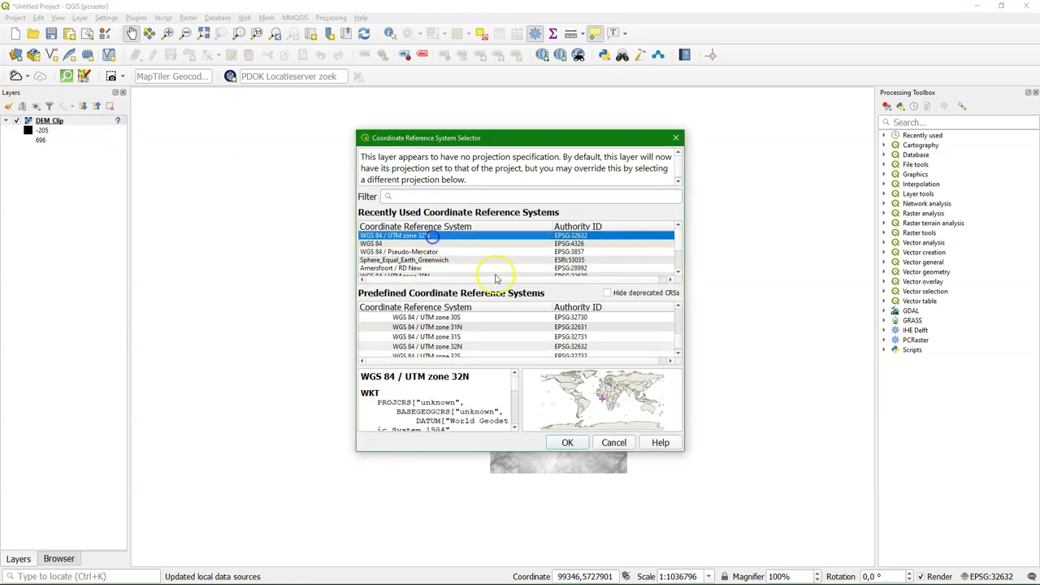
left_click(569, 442)
right_click(80, 120)
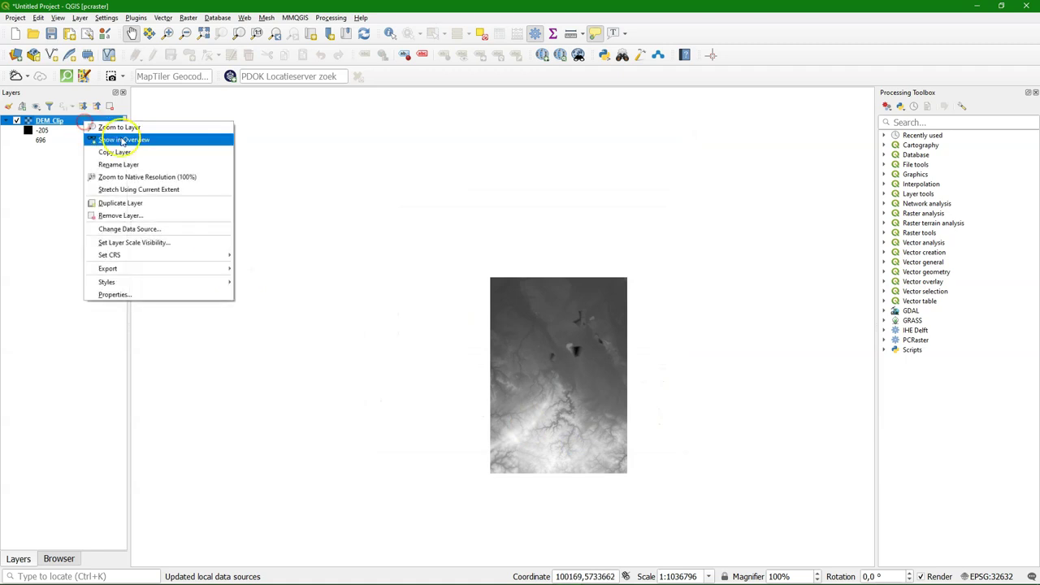
Zoom to DEM_Clip and launch the Convert to PCRaster format script
left_click(120, 137)
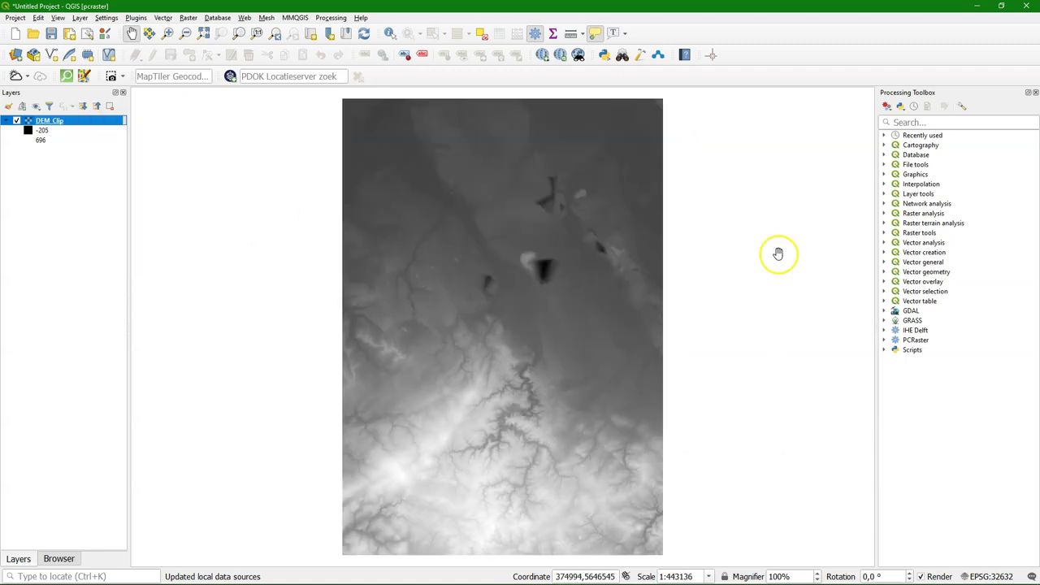
left_click(885, 340)
left_click(885, 339)
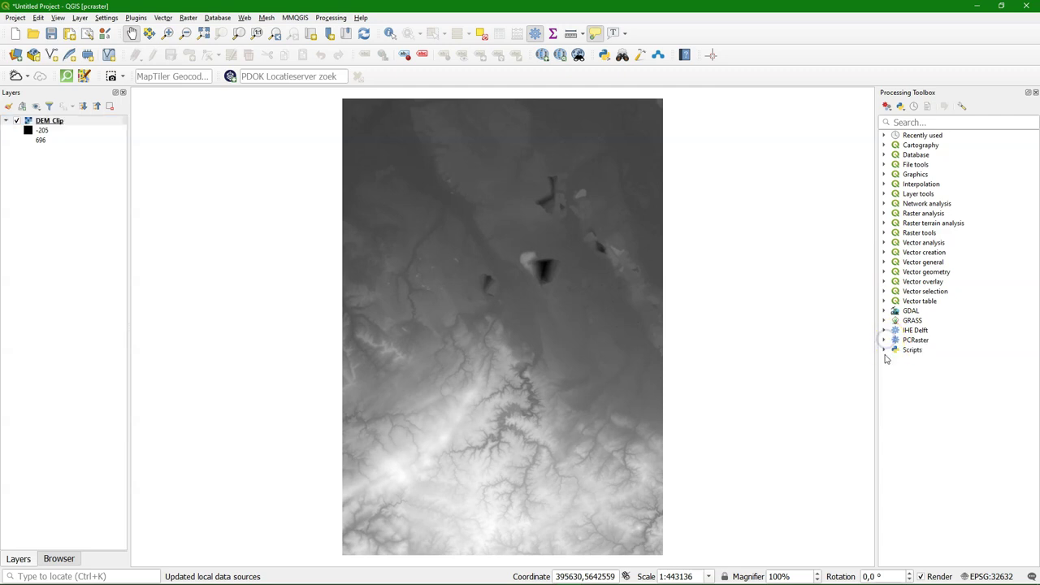
left_click(885, 349)
left_click(895, 368)
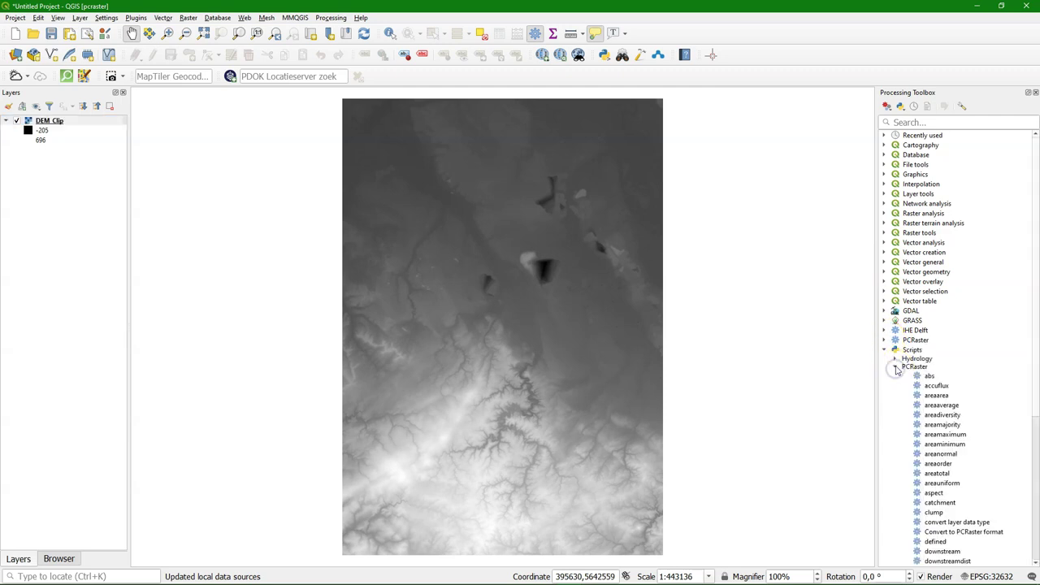
scroll(896, 390, "down", 4)
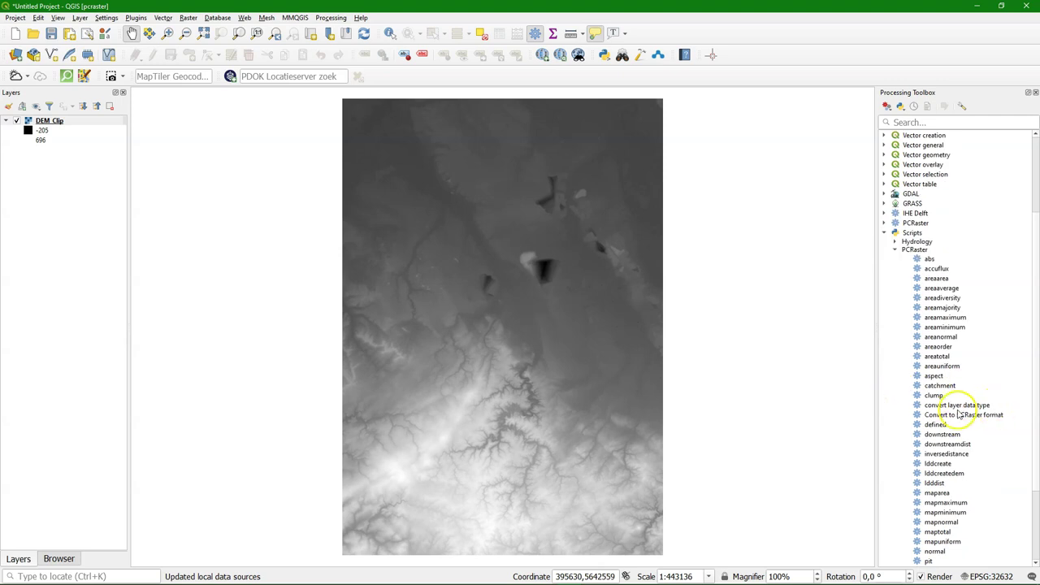
left_click(944, 415)
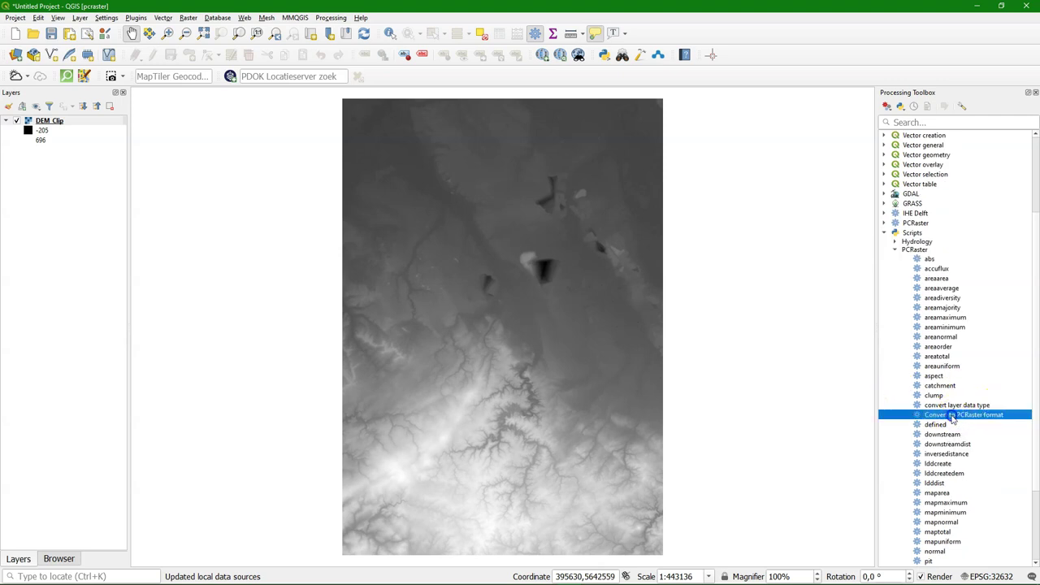
double_click(952, 416)
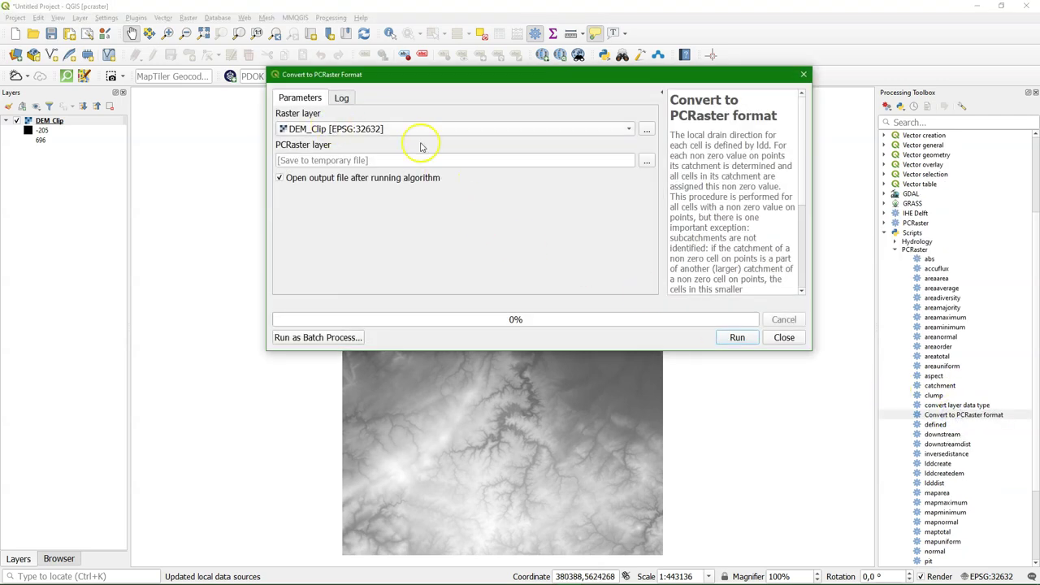
Save the conversion output as DEM.map (MAP file type) and run it
left_click(647, 161)
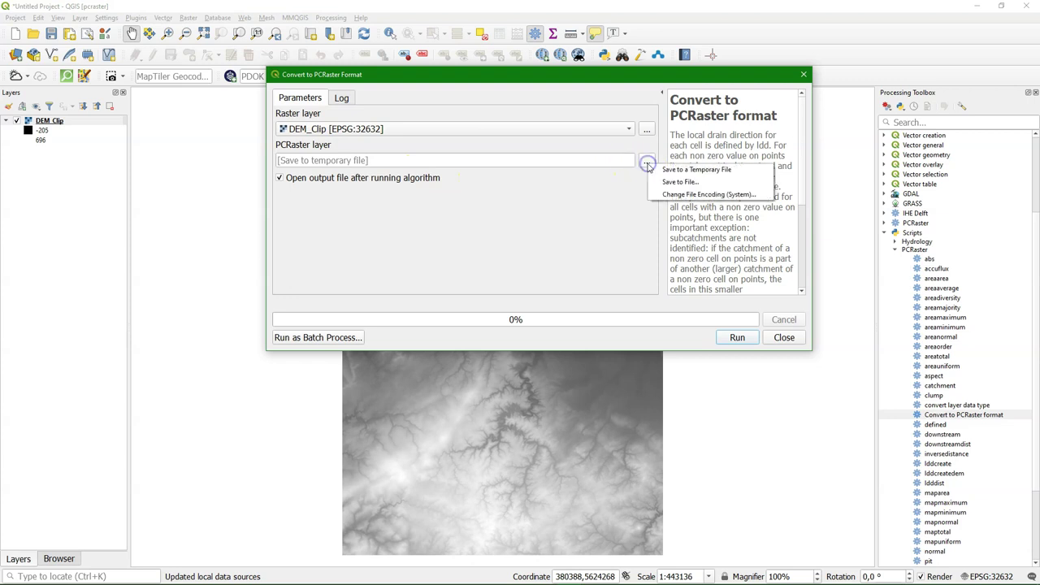
left_click(698, 184)
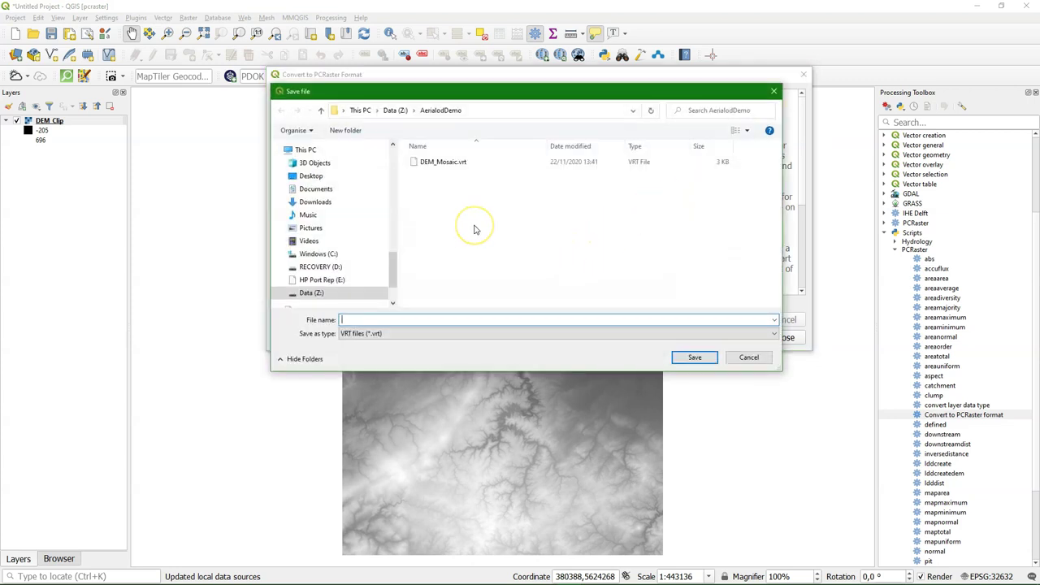
left_click(371, 333)
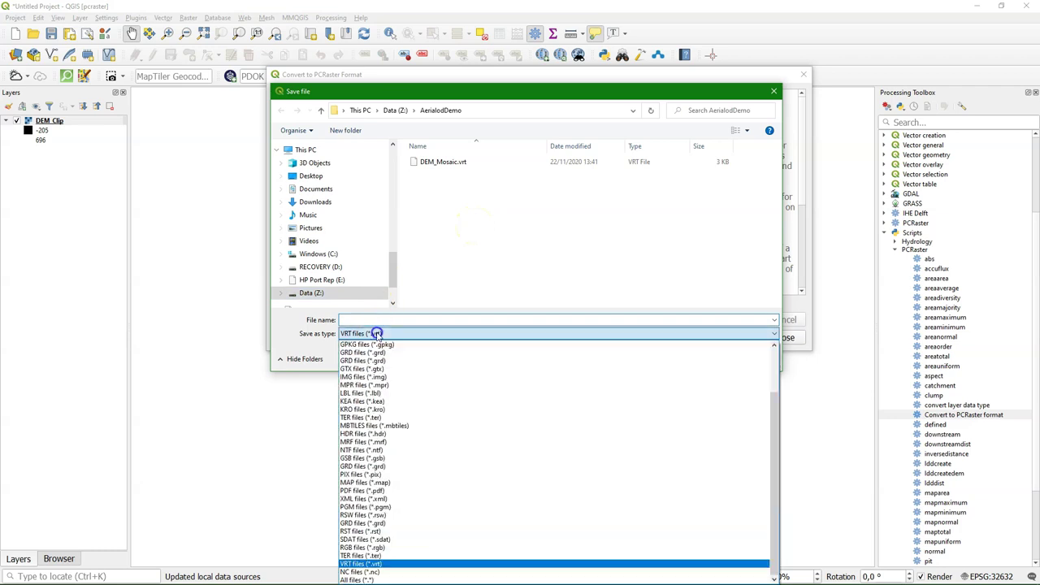
scroll(372, 385, "up", 3)
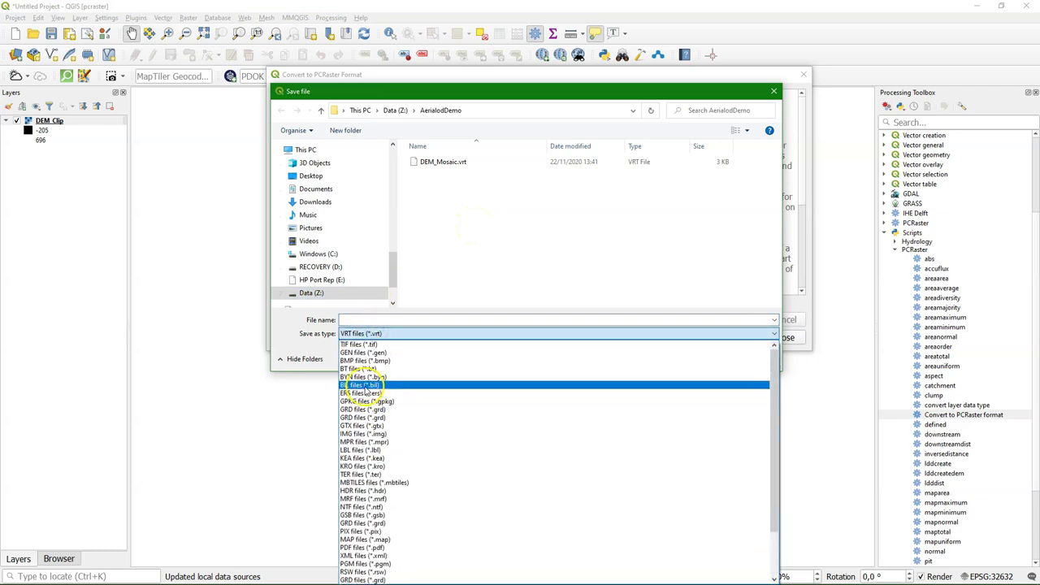
scroll(376, 466, "down", 3)
left_click(375, 490)
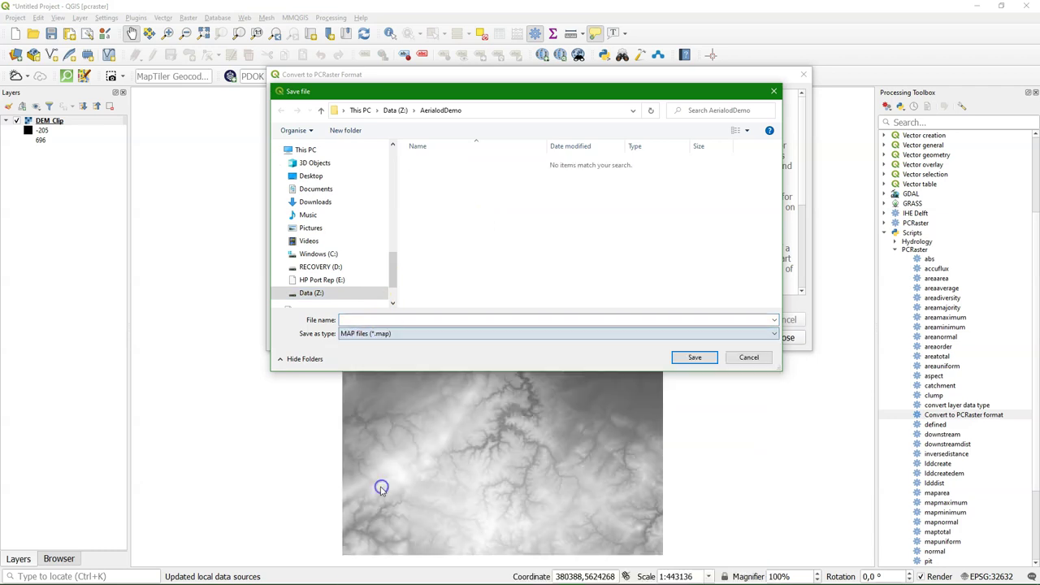
left_click(382, 319)
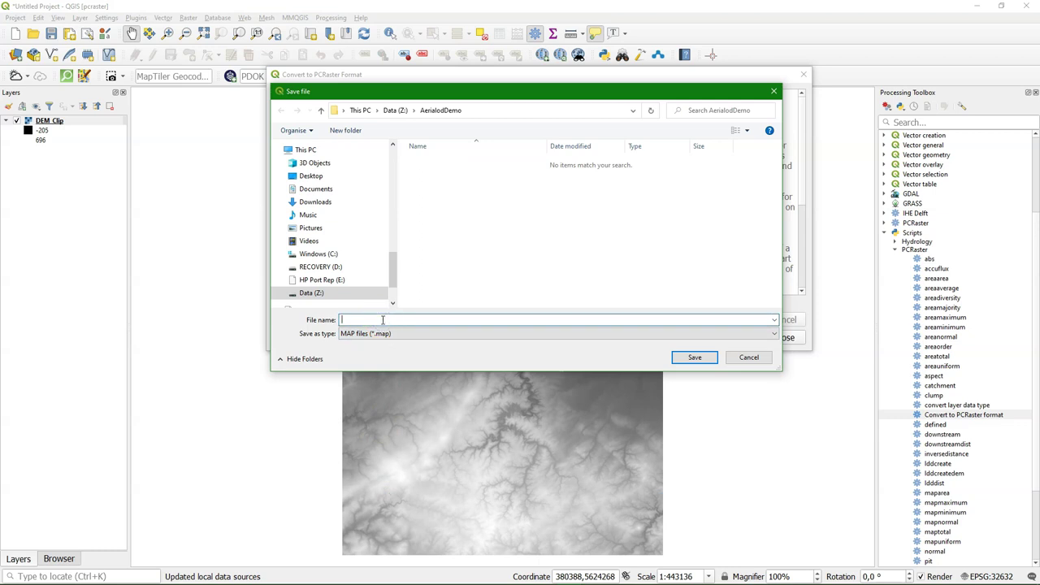
type("DEM")
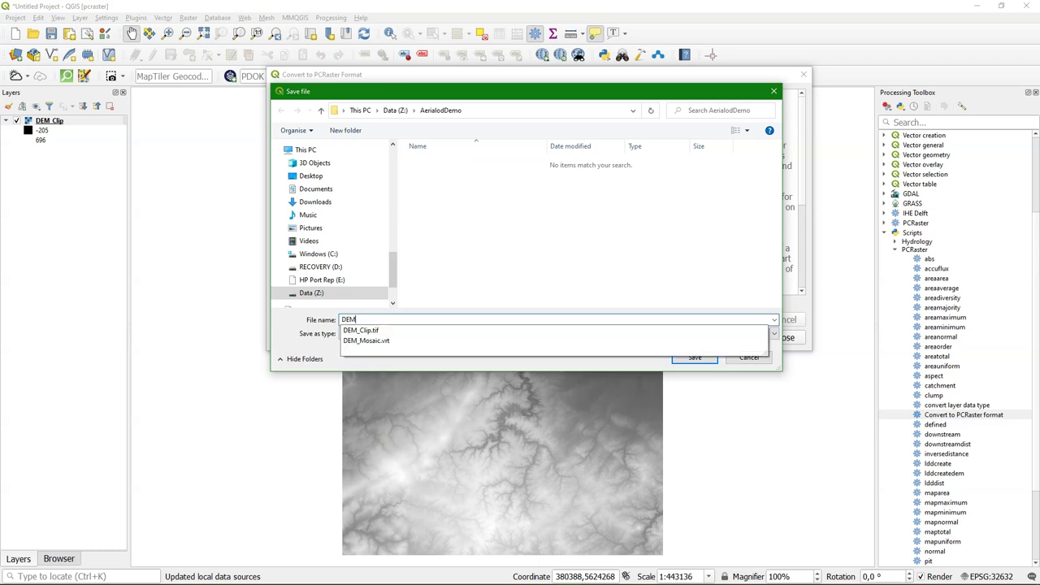
left_click(306, 347)
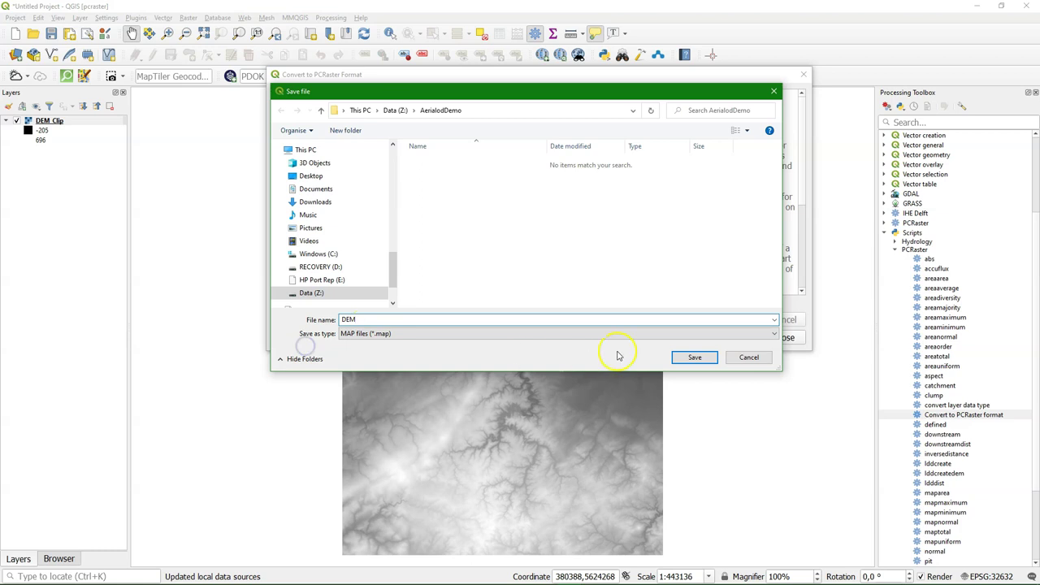
left_click(694, 356)
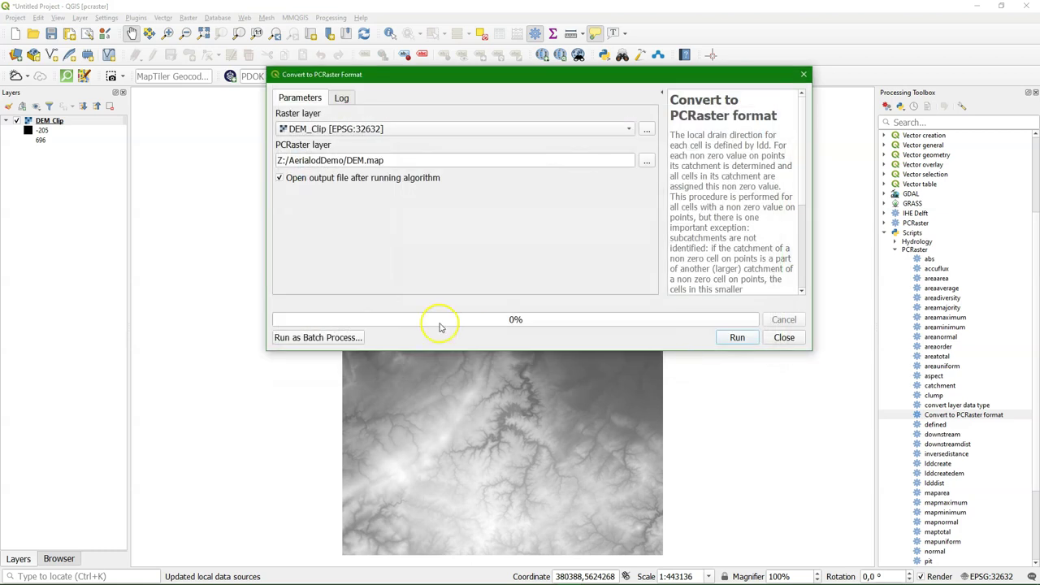
left_click(736, 337)
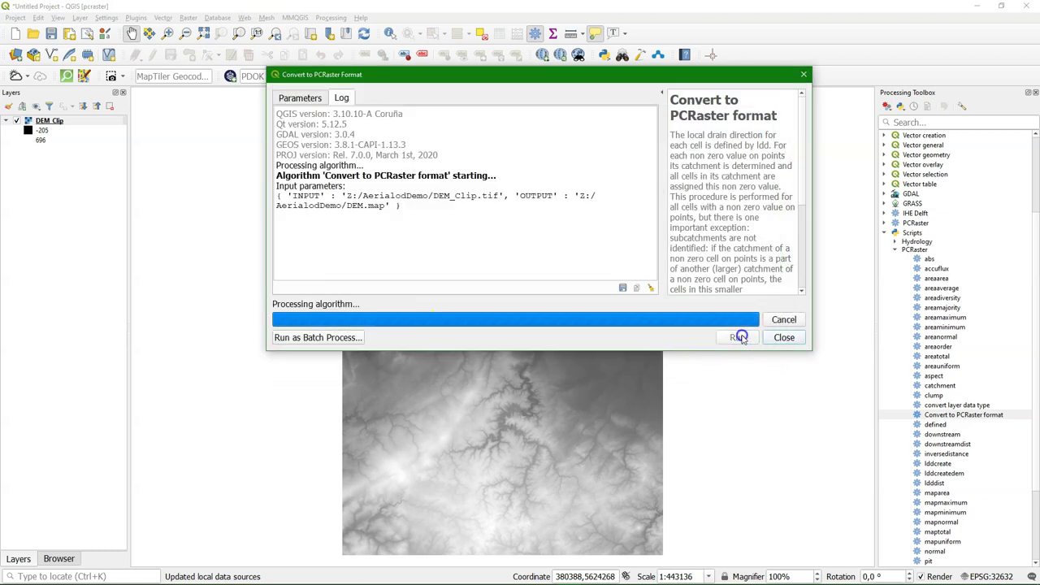
Hide DEM_Clip and set the DEM layer's CRS to WGS 84 / UTM zone 32N
left_click(784, 339)
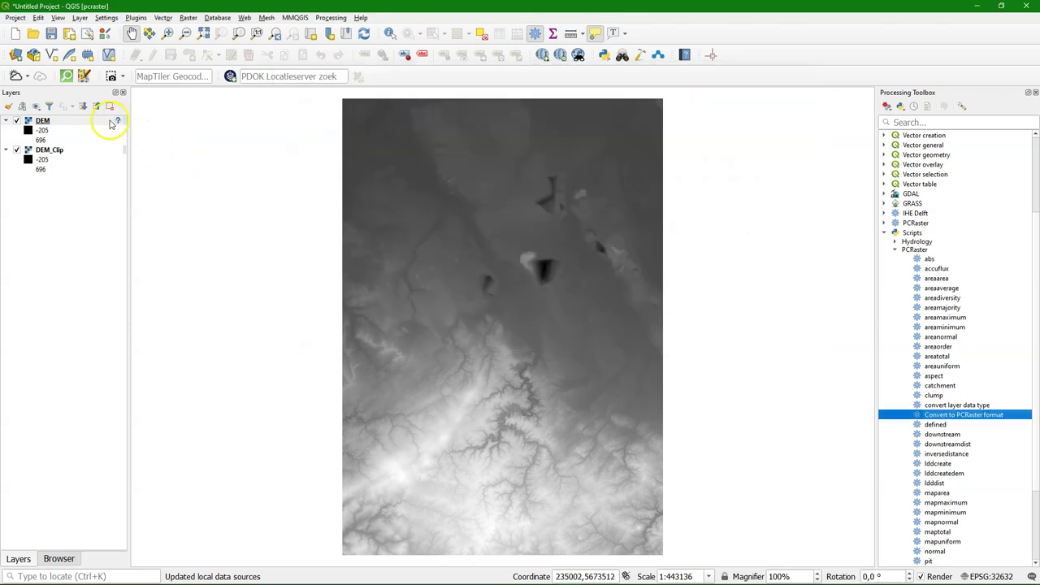
left_click(16, 150)
left_click(108, 120)
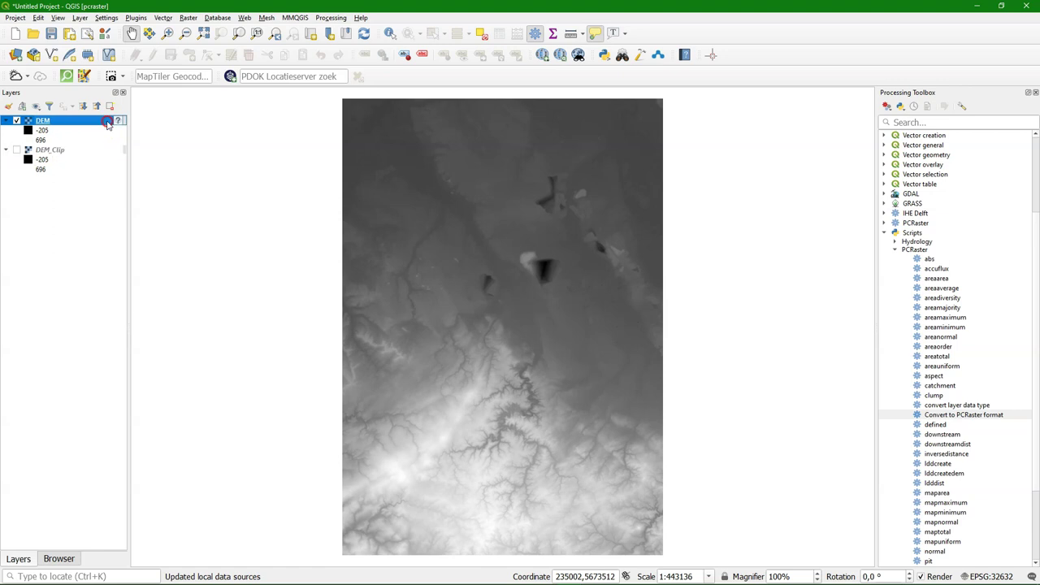
right_click(107, 122)
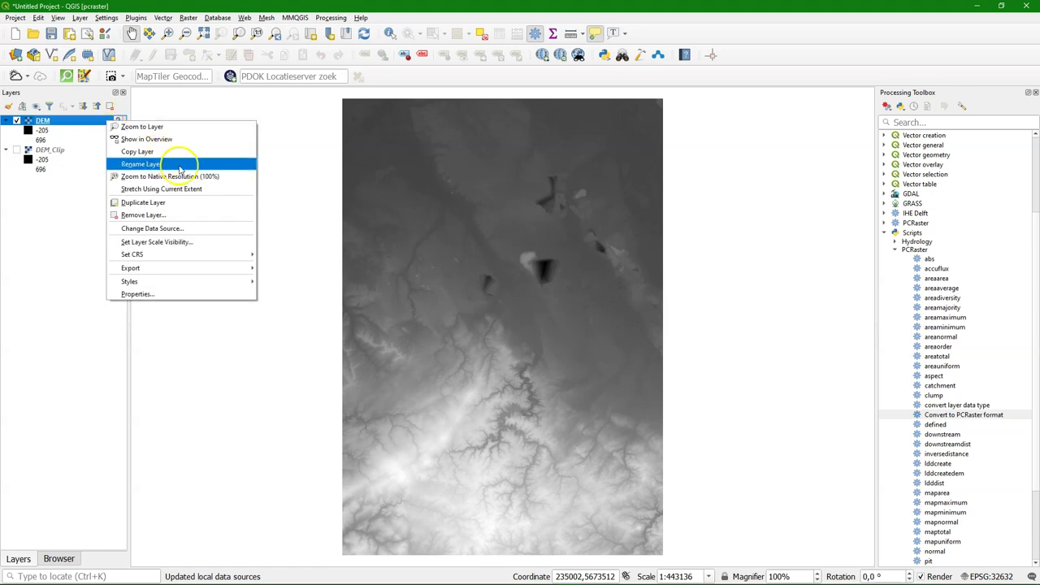
mouse_move(215, 255)
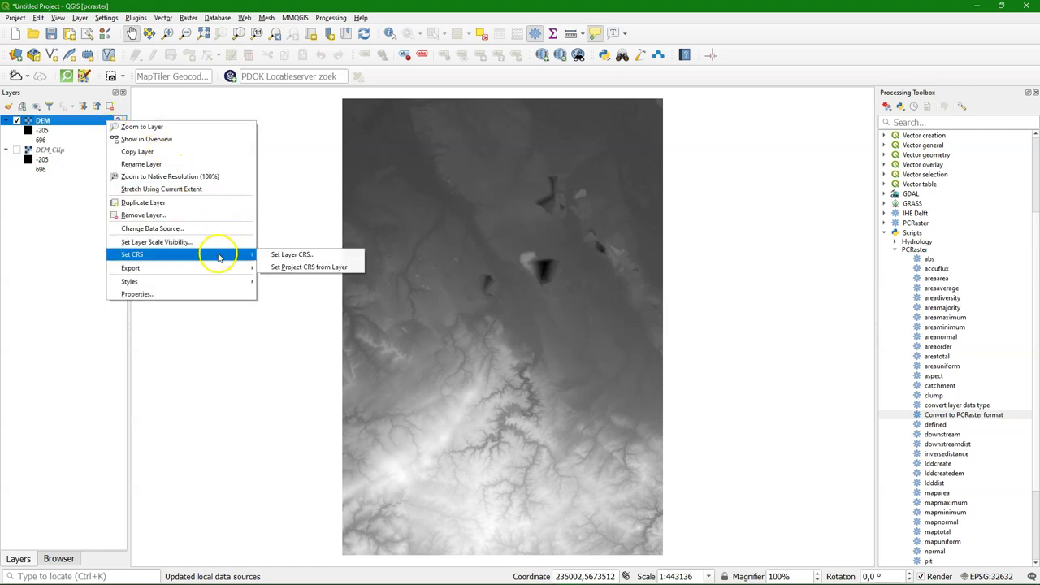
left_click(307, 256)
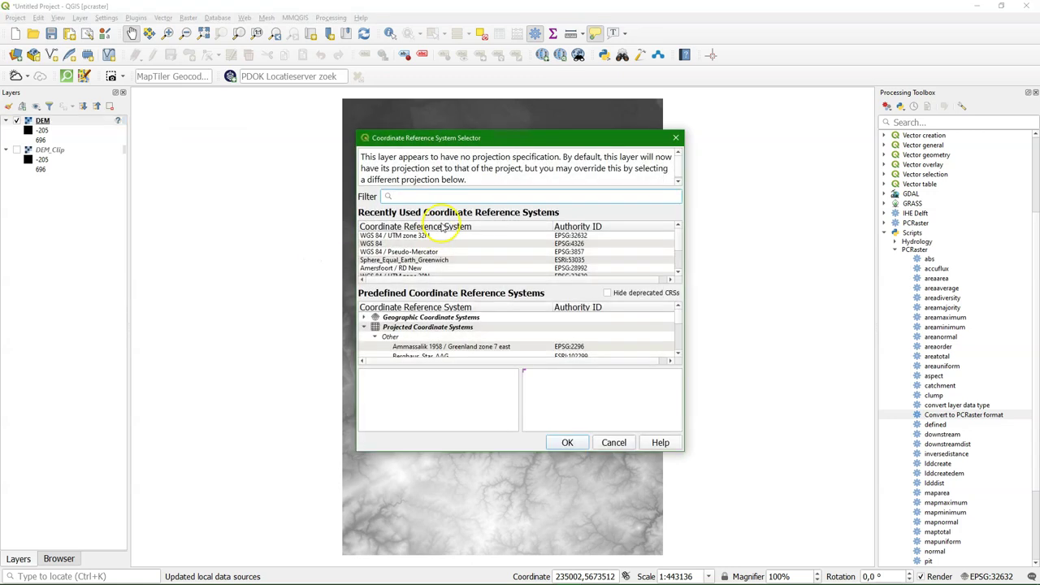
left_click(413, 236)
left_click(569, 443)
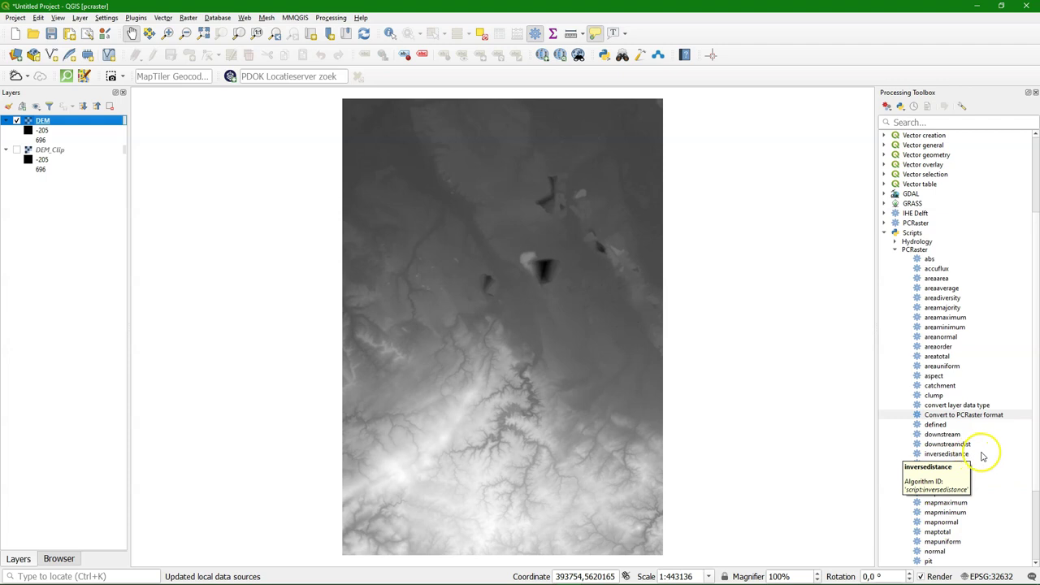
Run lddcreate on DEM, saving the drain direction output as flow_direction.map
left_click(1026, 415)
scroll(1033, 455, "down", 3)
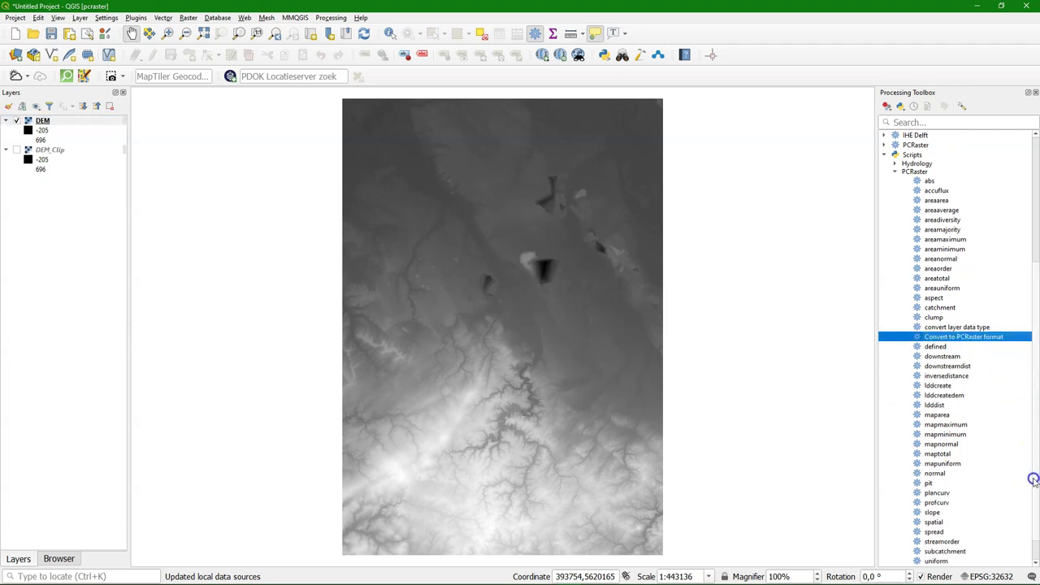
scroll(1033, 483, "down", 1)
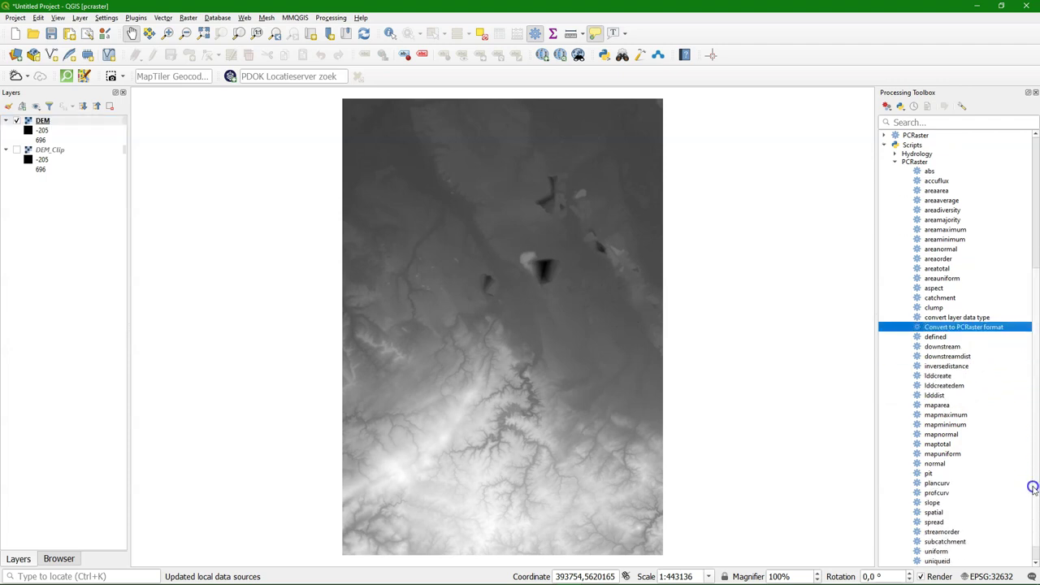
double_click(938, 377)
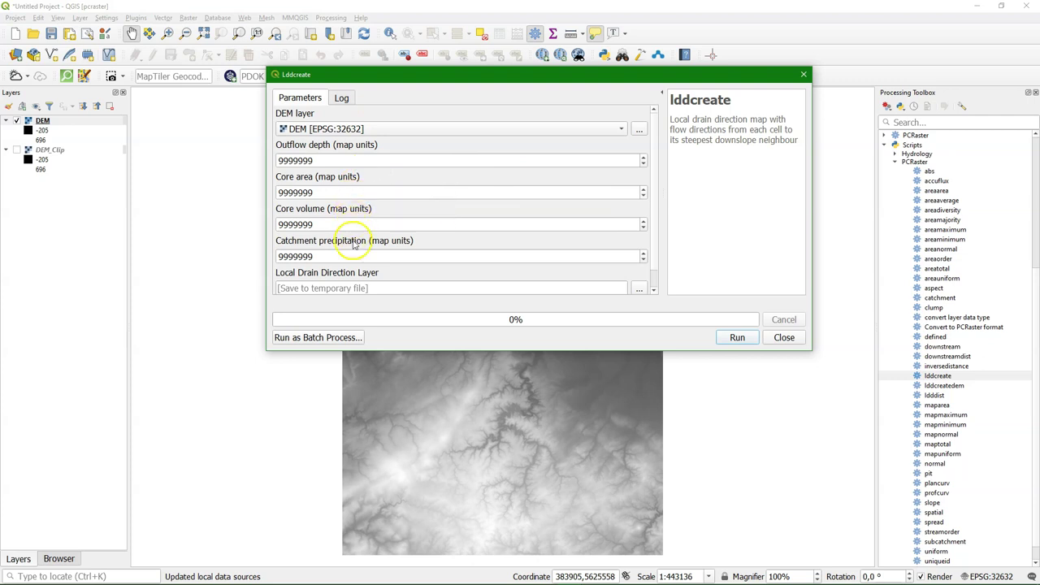
scroll(657, 243, "down", 2)
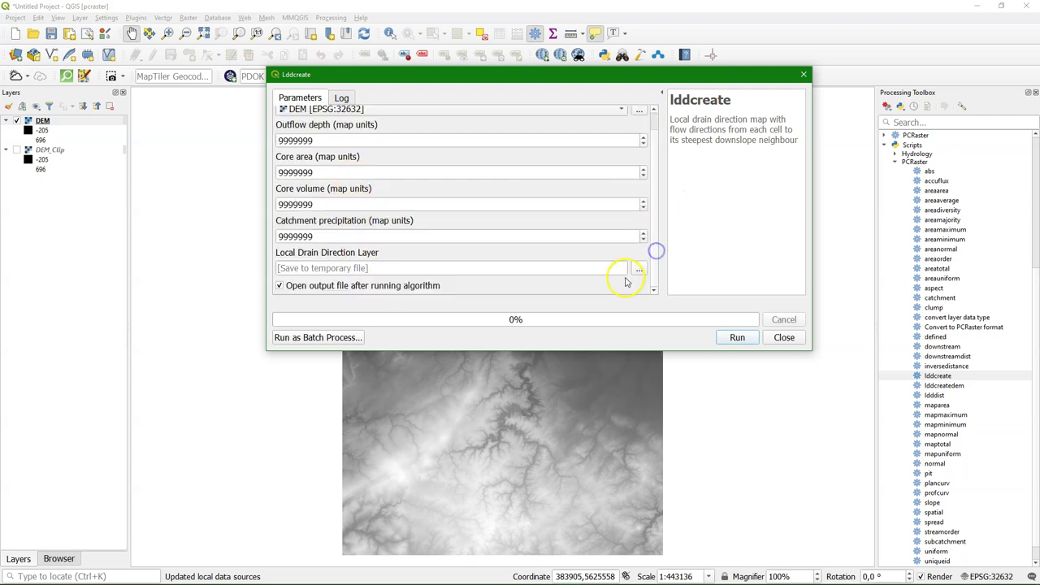
left_click(639, 269)
left_click(671, 289)
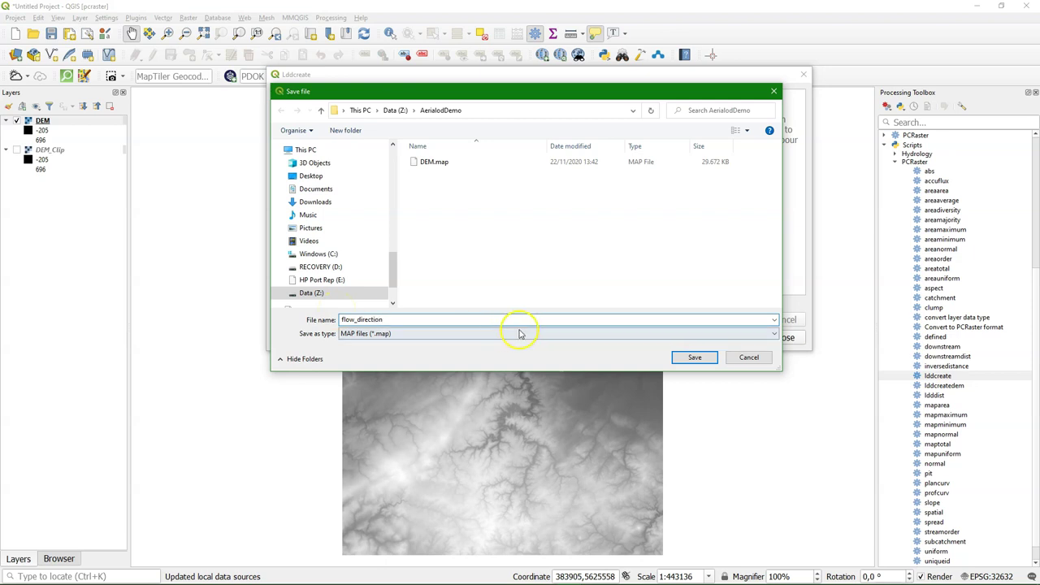
left_click(693, 356)
left_click(738, 338)
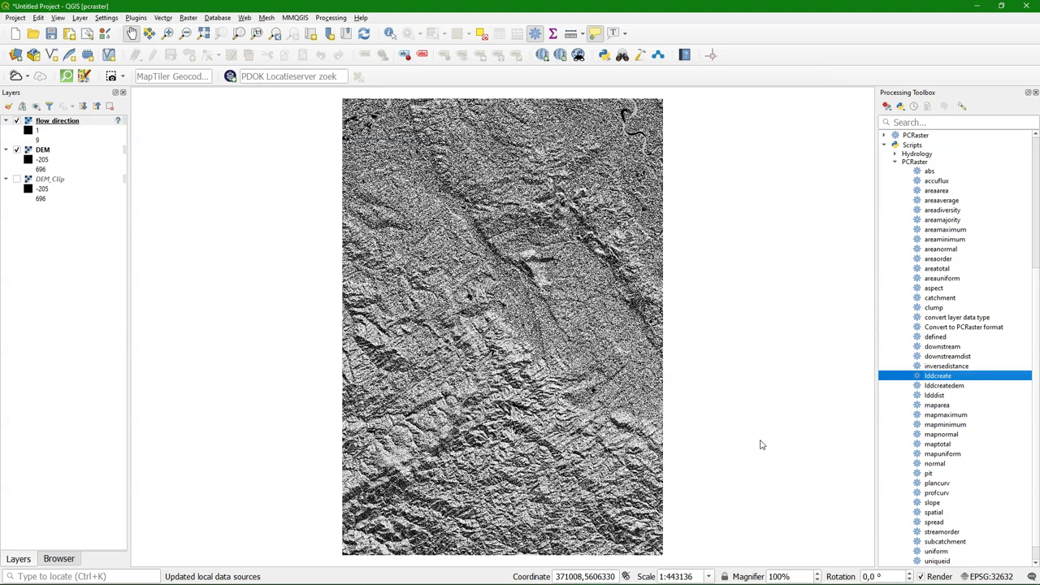
Assign the flow_direction layer the WGS 84 / UTM zone 32N CRS
right_click(89, 123)
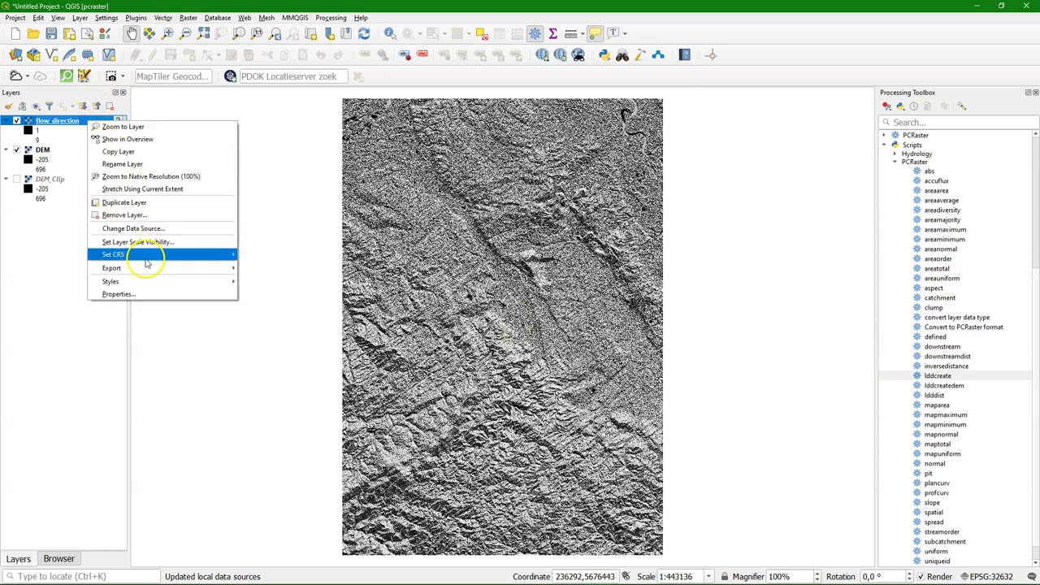
left_click(259, 255)
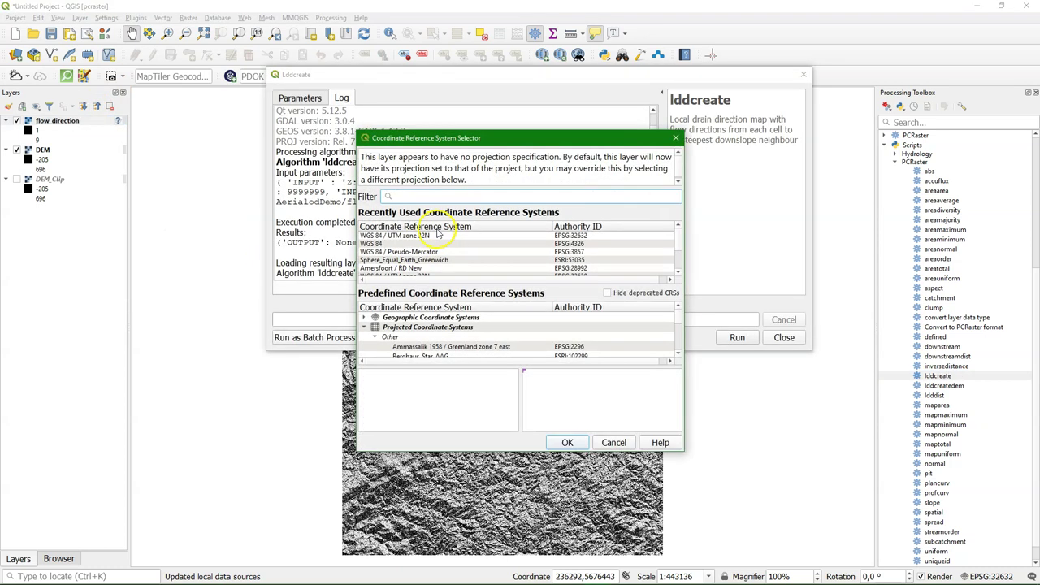
left_click(424, 235)
left_click(575, 441)
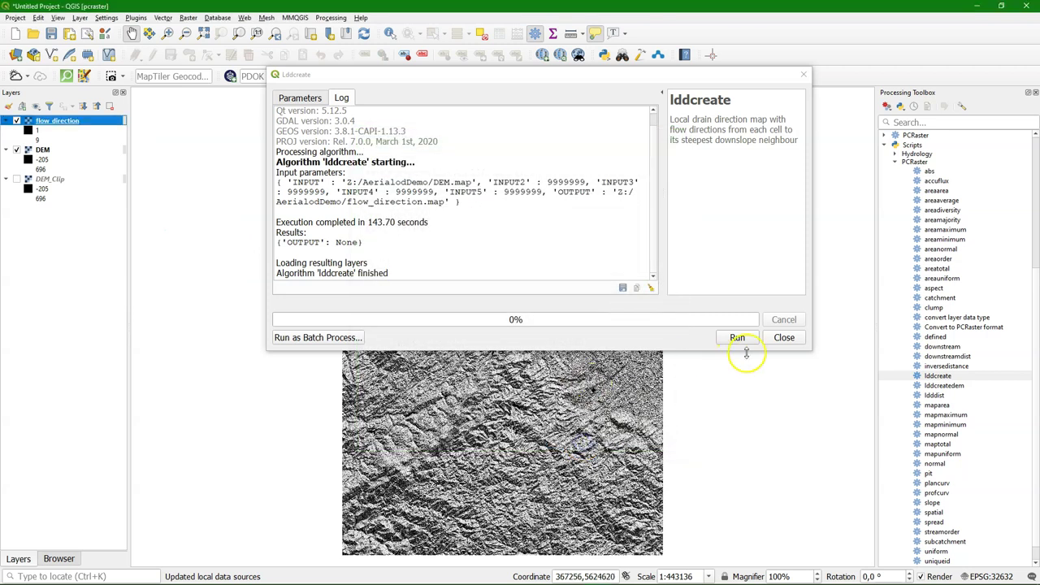
Close lddcreate, then open accuflux and close it without running
left_click(784, 338)
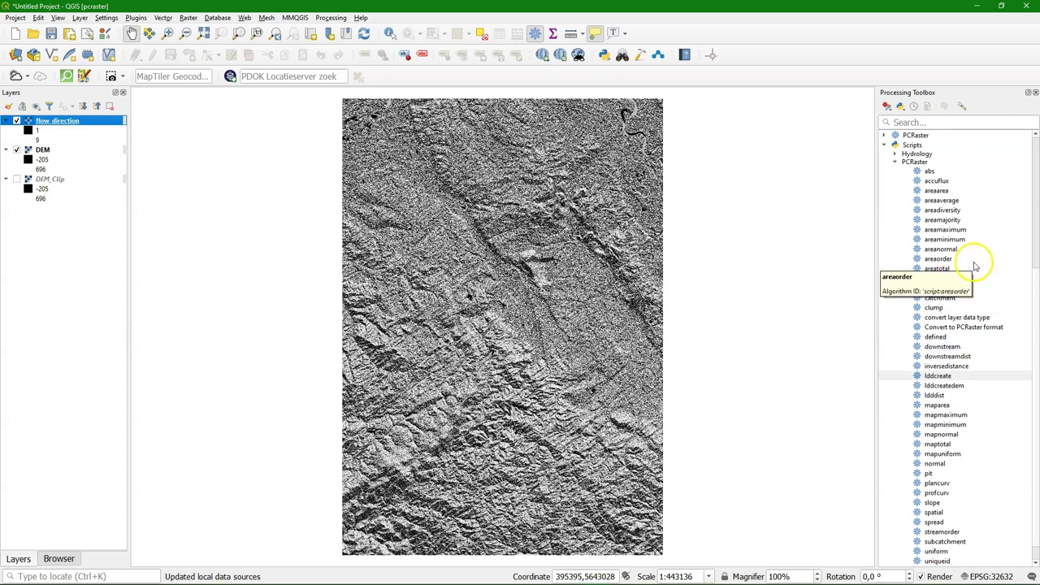
double_click(936, 182)
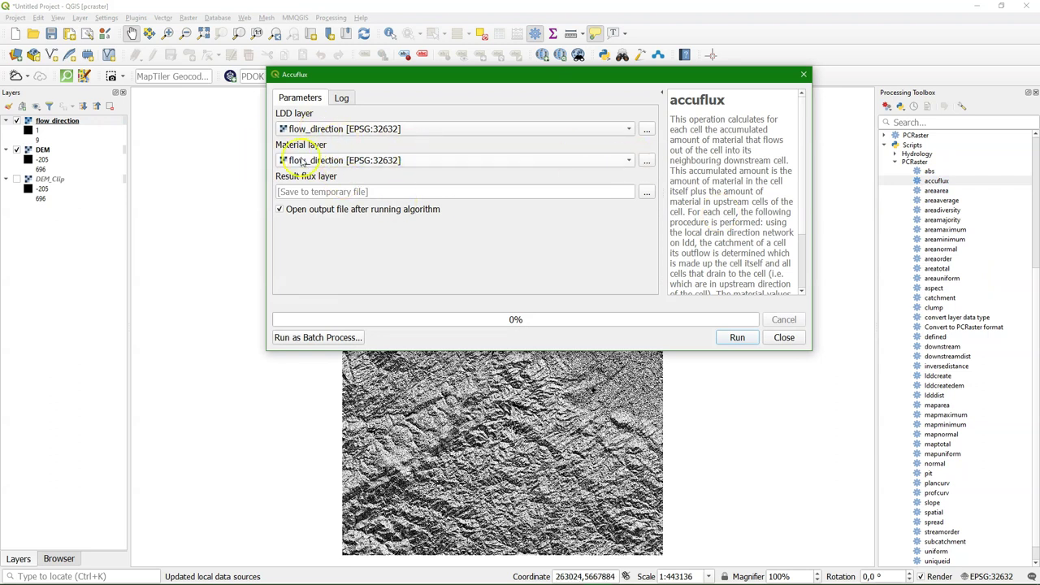
left_click(787, 338)
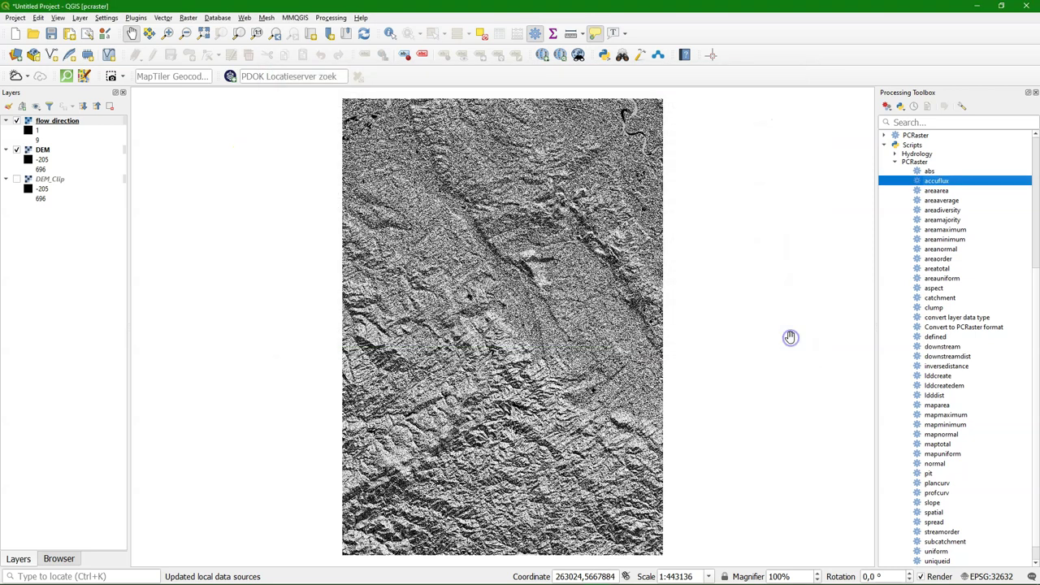
Run spatial with constant 1, Scalar output type, saving the result to material.map
left_click(935, 513)
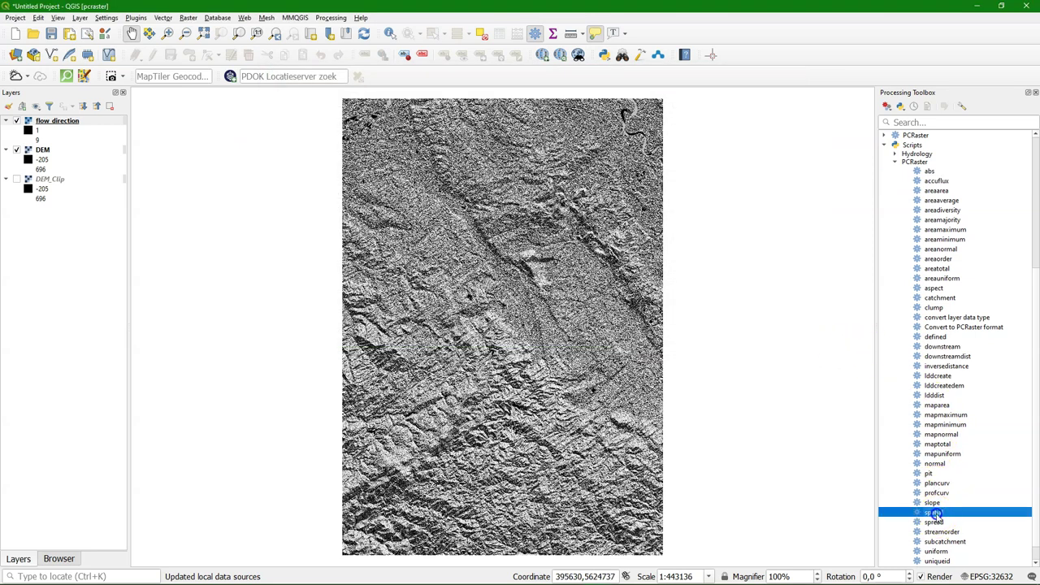
double_click(951, 514)
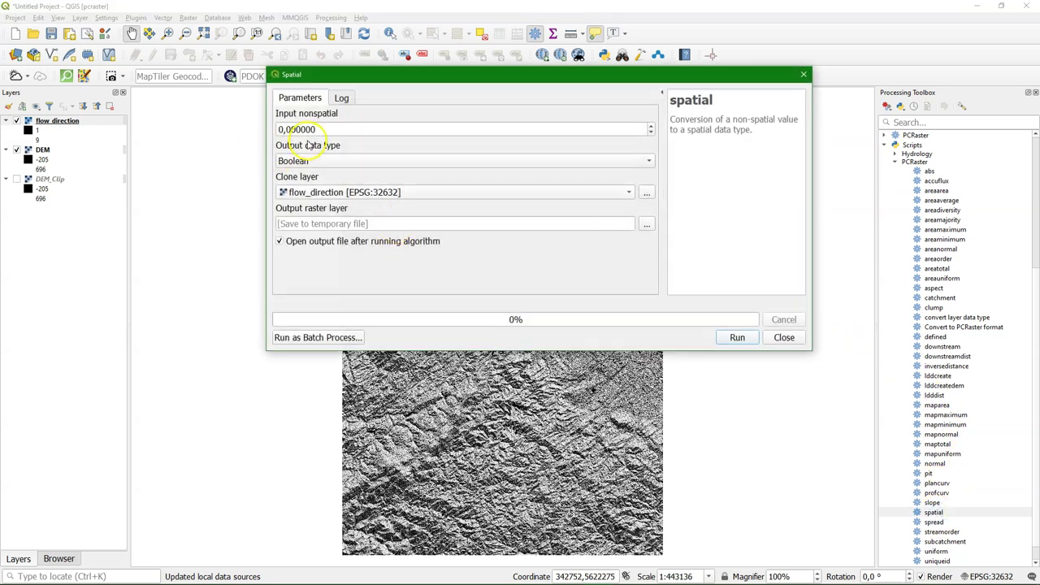
left_click(279, 129)
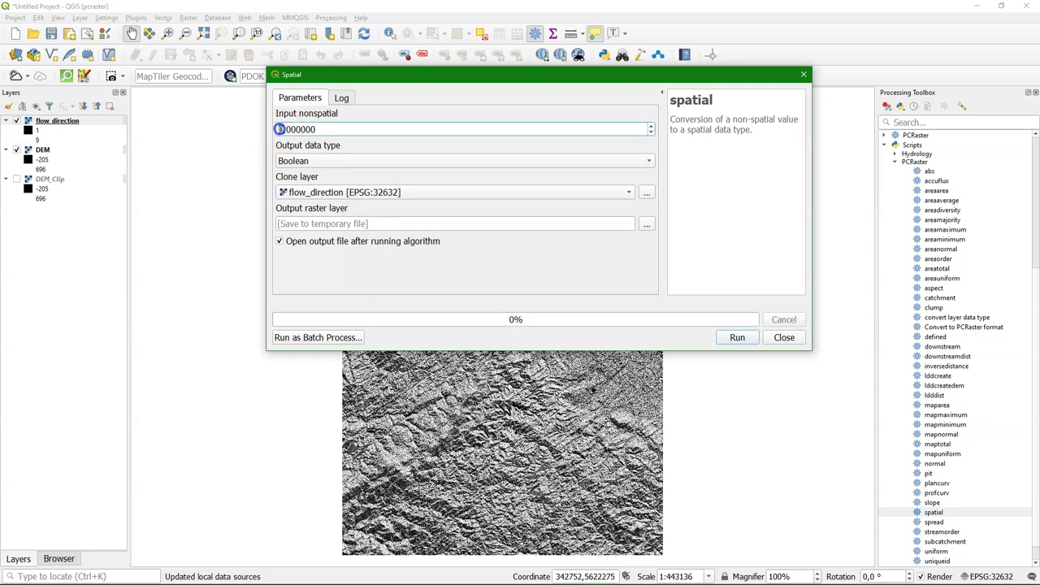
left_click(320, 162)
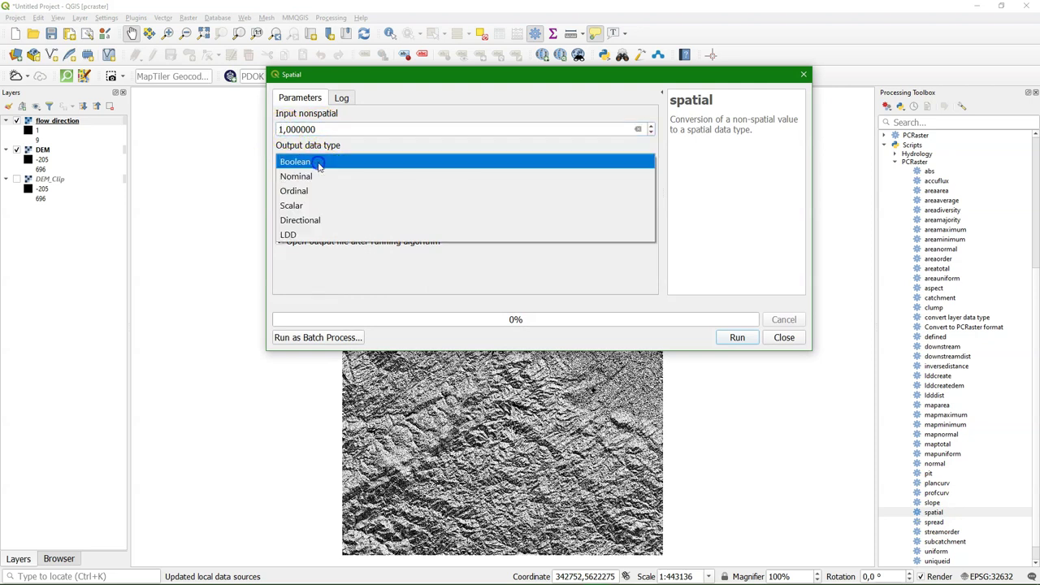
left_click(318, 207)
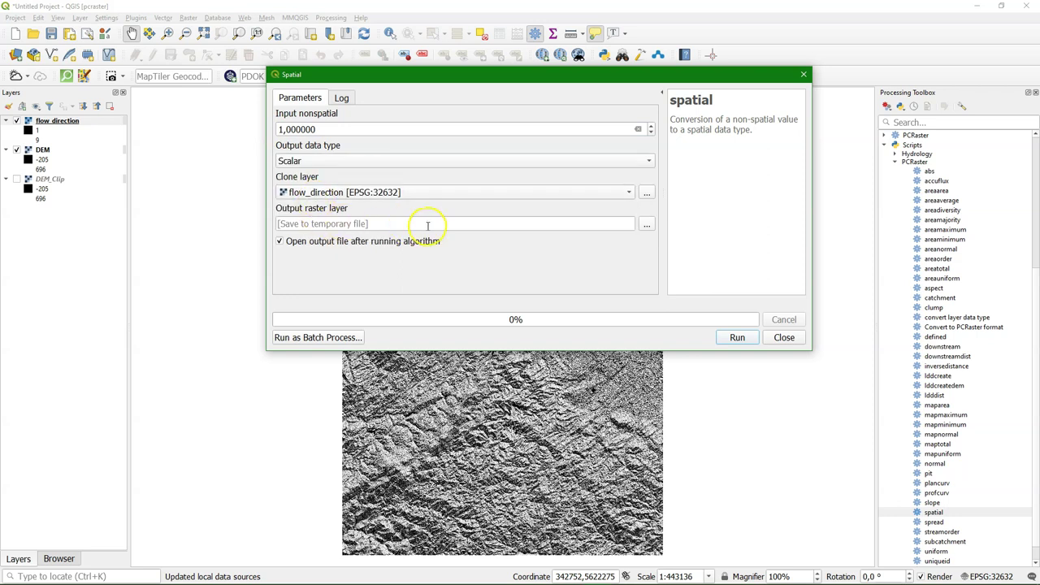
left_click(646, 224)
left_click(705, 245)
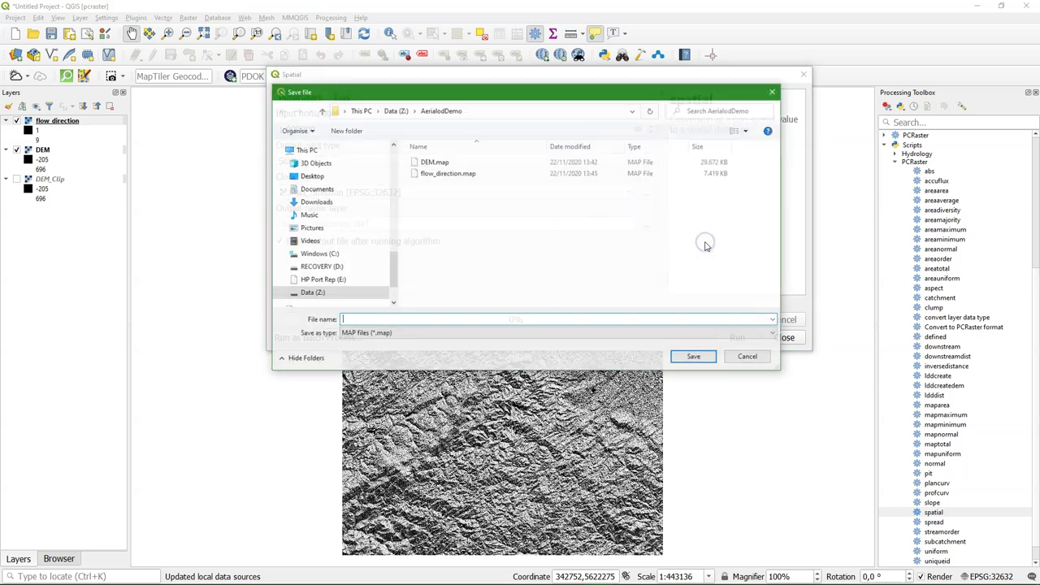
left_click(446, 321)
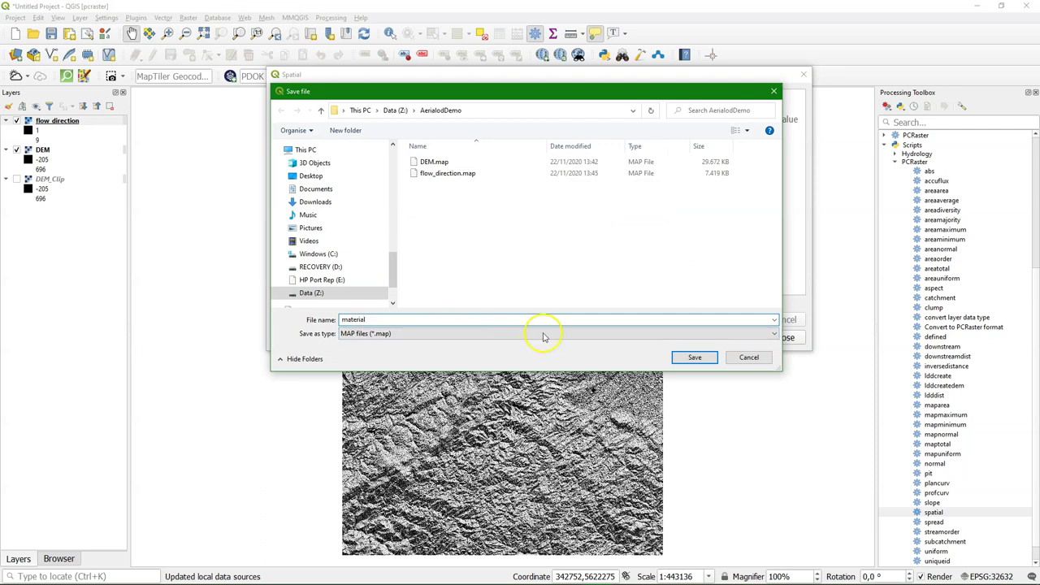
left_click(695, 357)
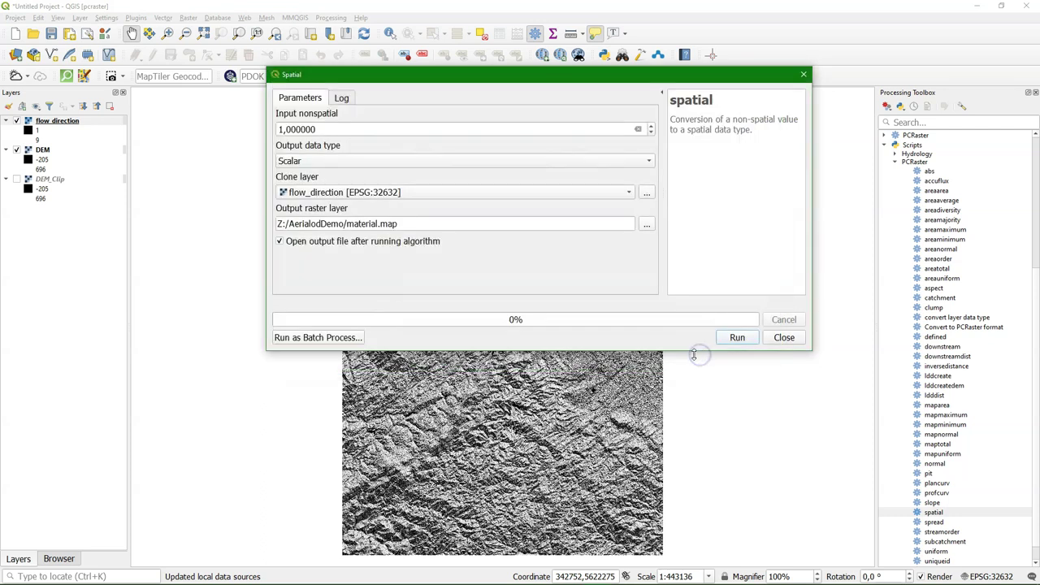
left_click(737, 338)
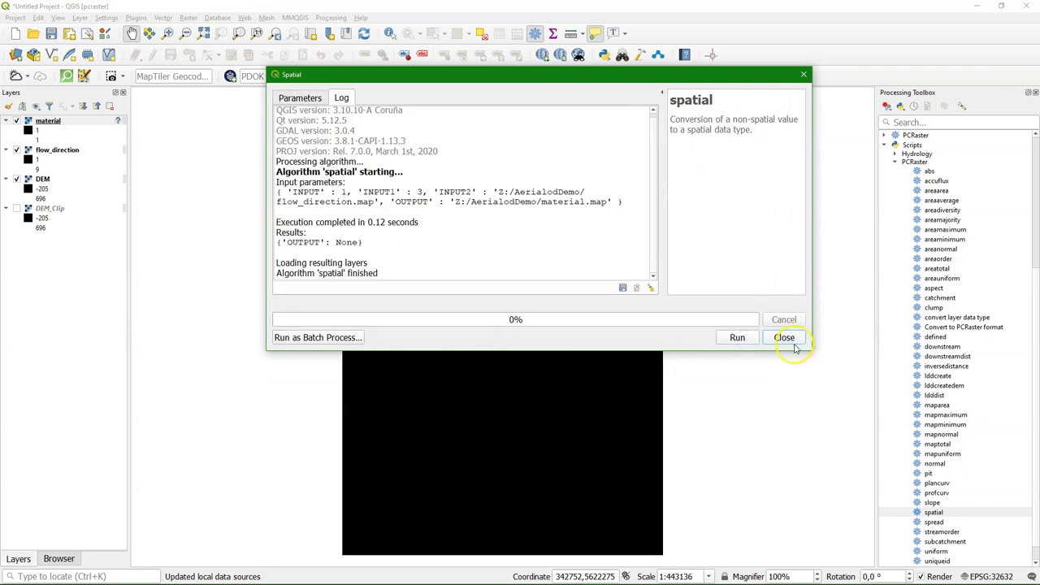
Close the spatial tool and set the material layer's CRS to WGS 84 / UTM zone 32N
left_click(794, 340)
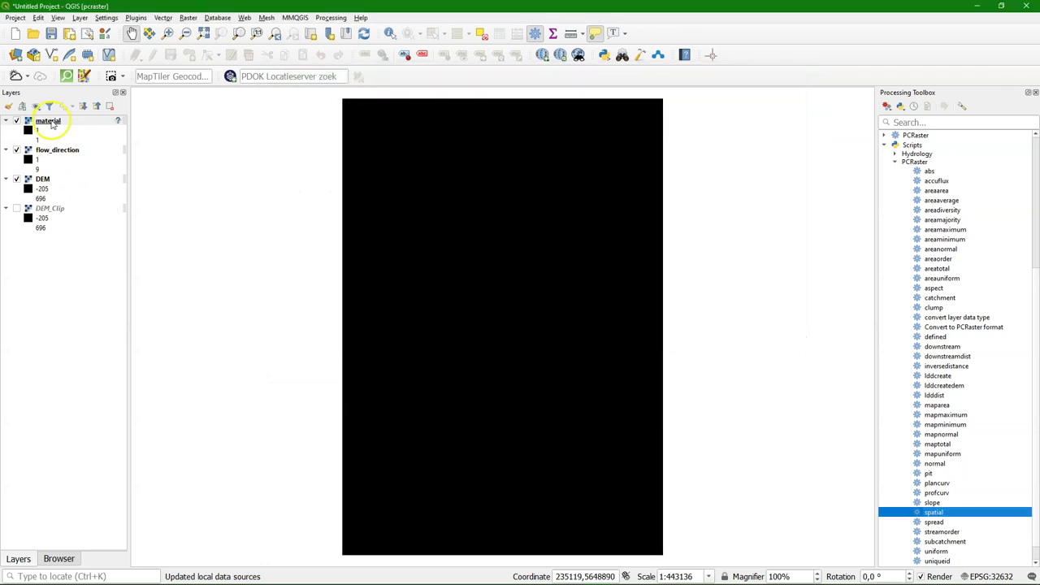
right_click(49, 121)
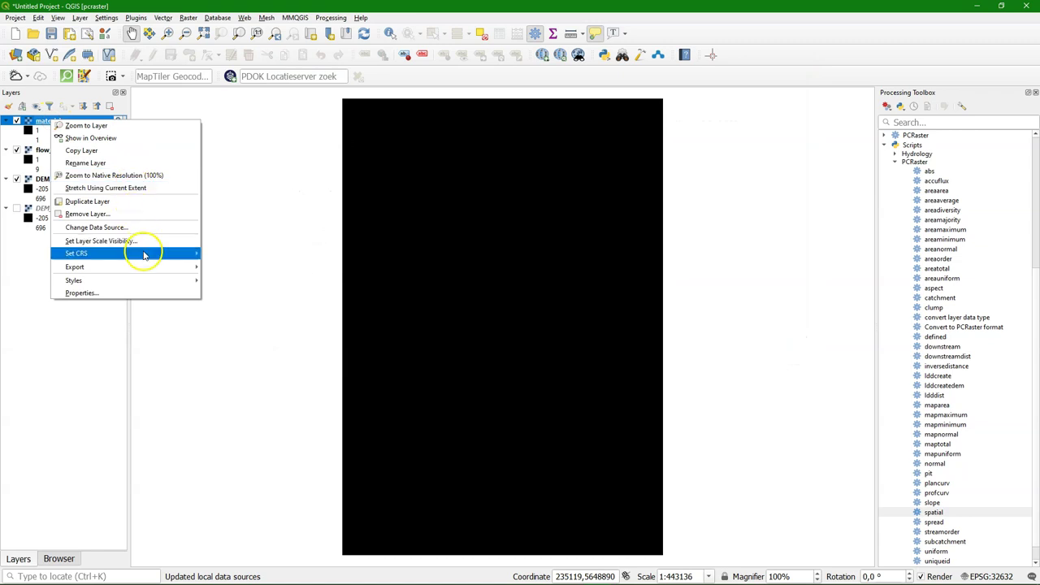
mouse_move(139, 252)
left_click(233, 254)
left_click(406, 234)
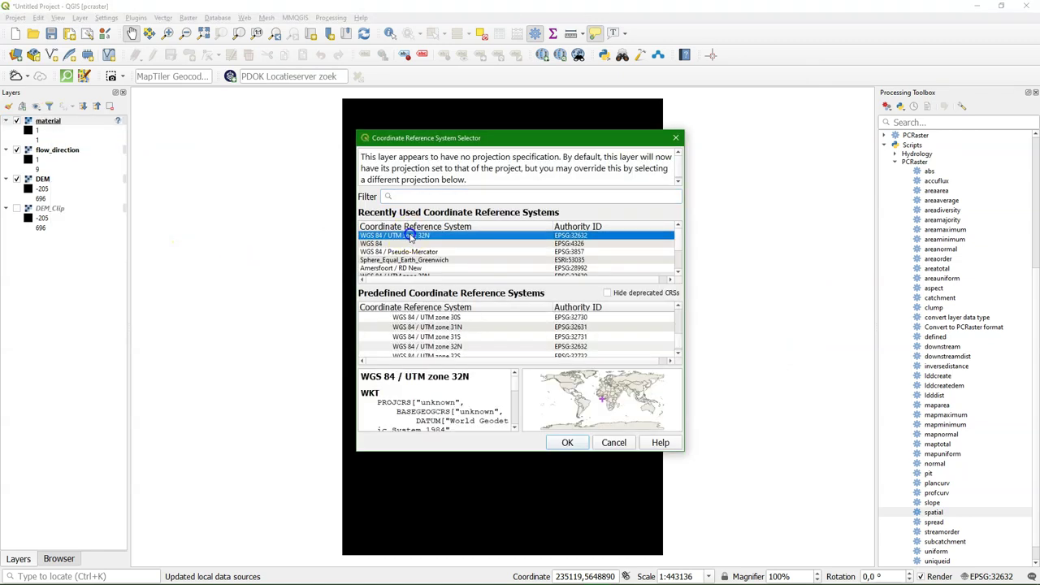
left_click(566, 437)
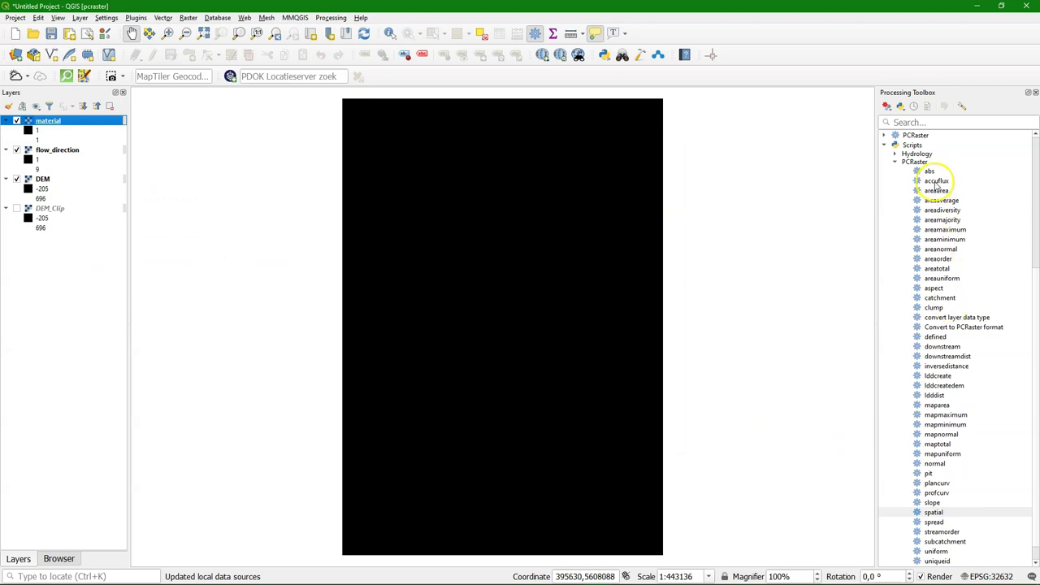
Run accuflux with LDD flow_direction, saving the flux to flow_accumulation.map, then close it
double_click(935, 180)
left_click(340, 132)
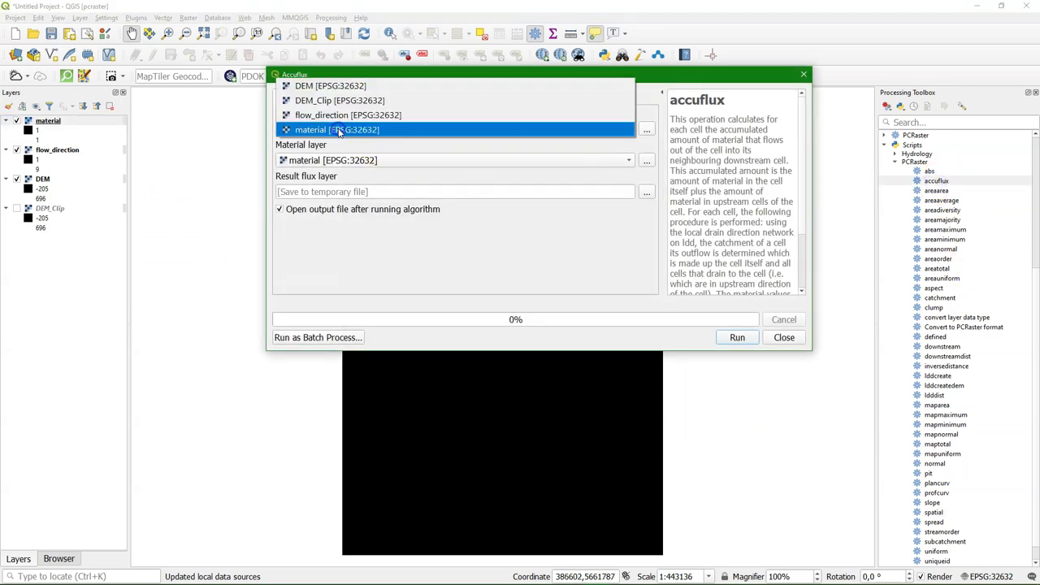
left_click(325, 115)
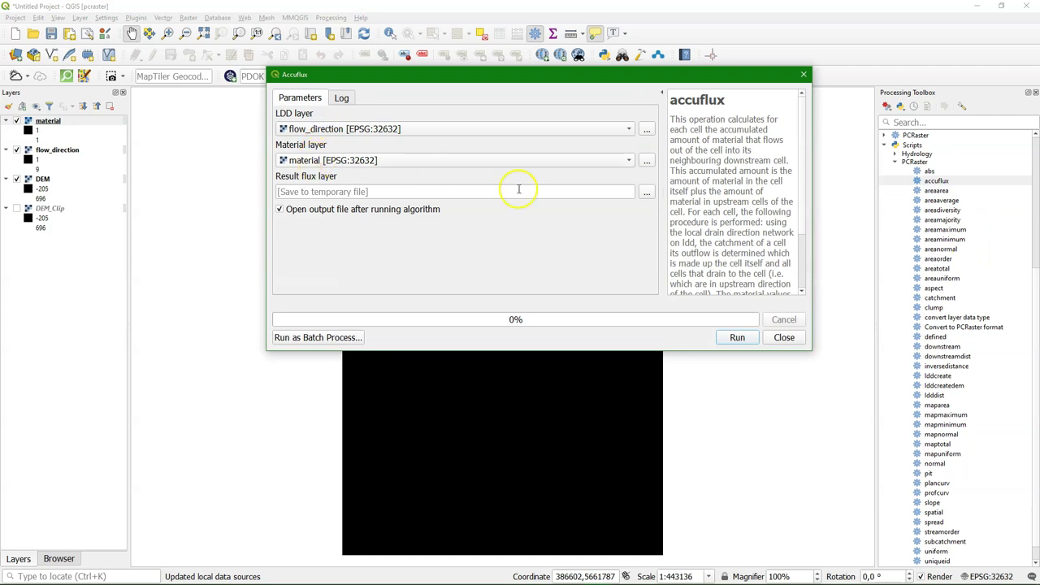
left_click(647, 191)
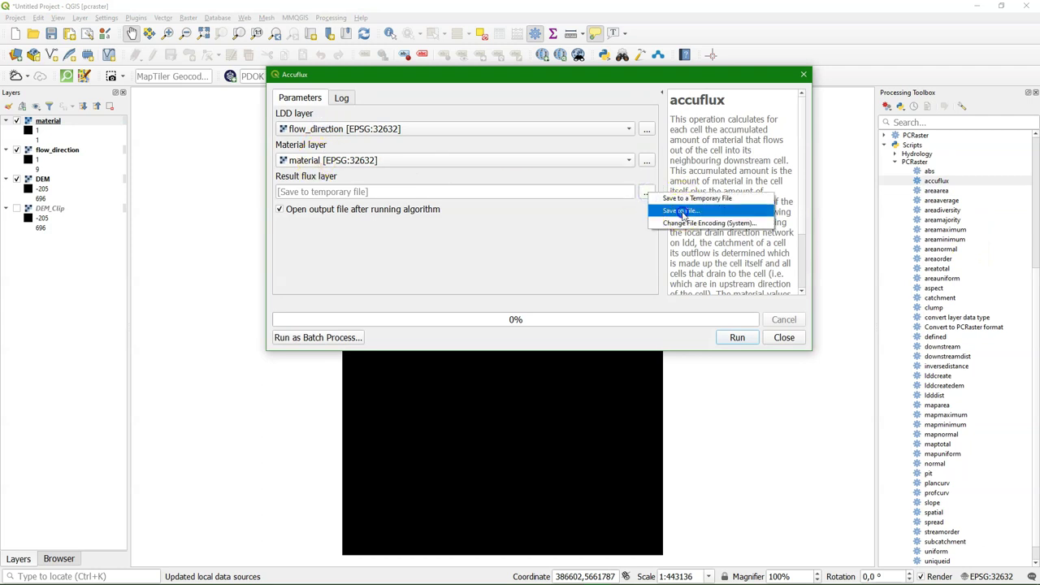
left_click(683, 213)
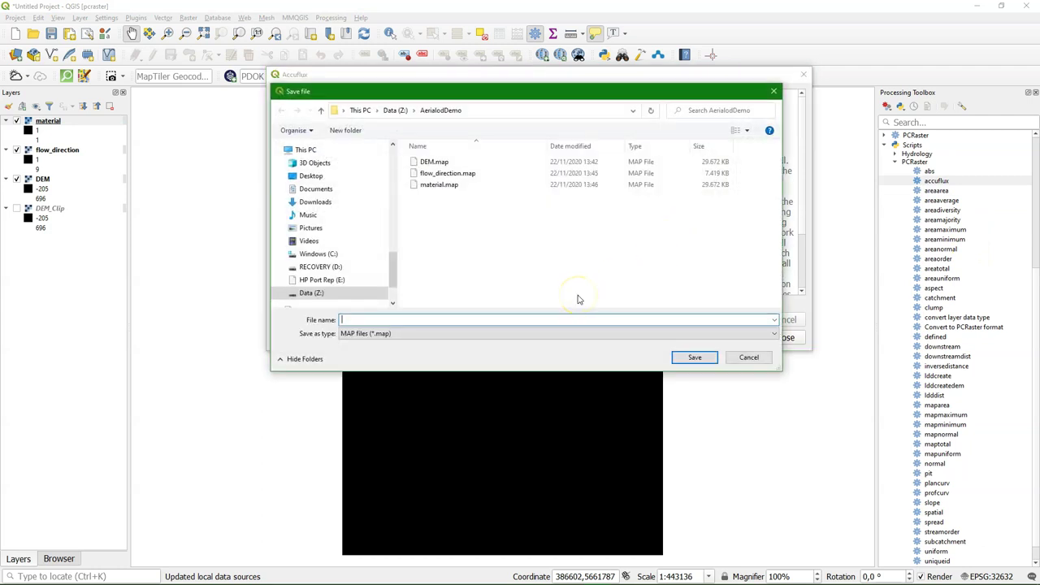
type("fl")
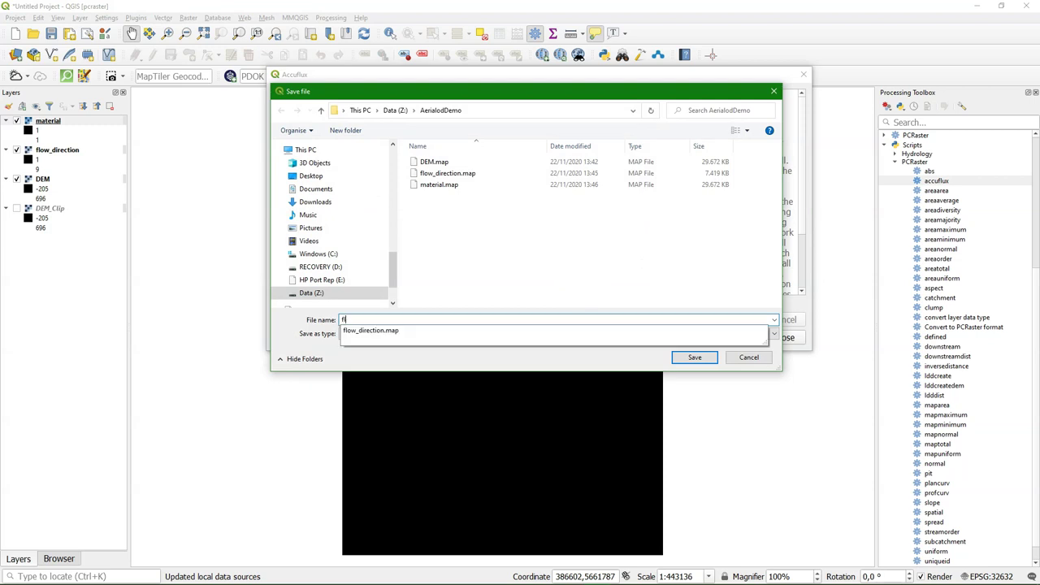
type("ow_accumulation")
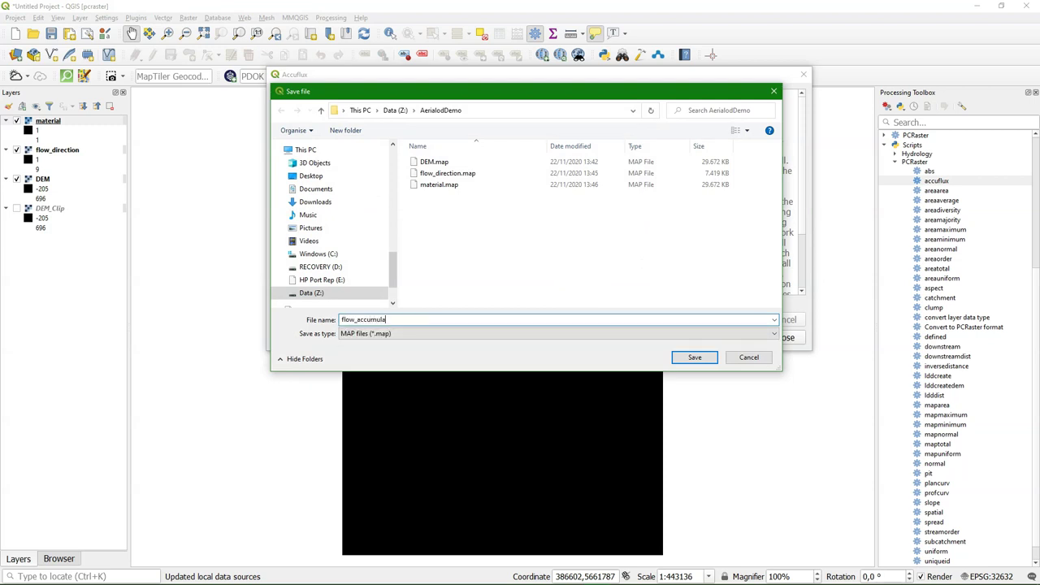
left_click(695, 364)
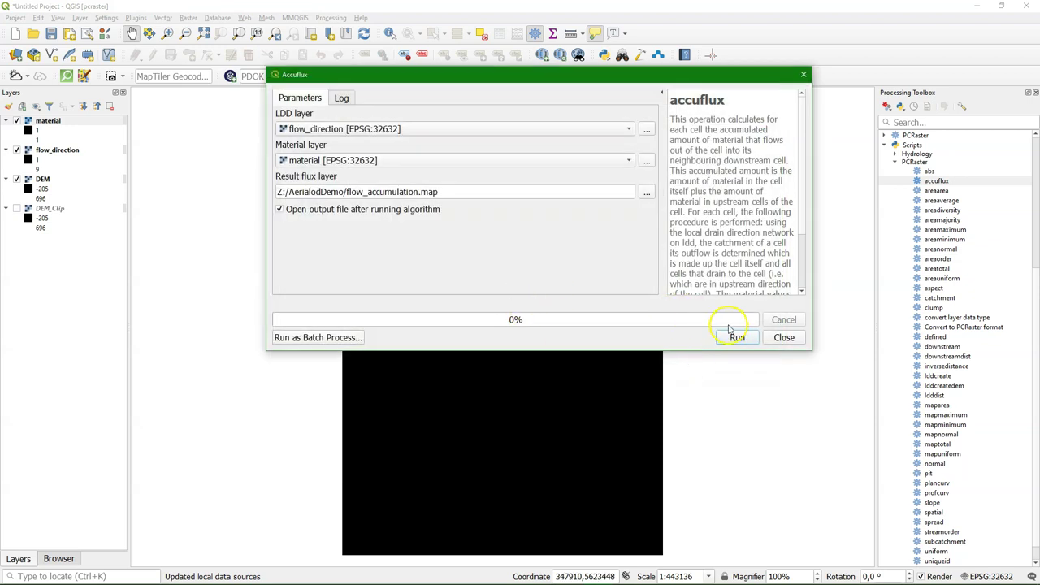
left_click(736, 337)
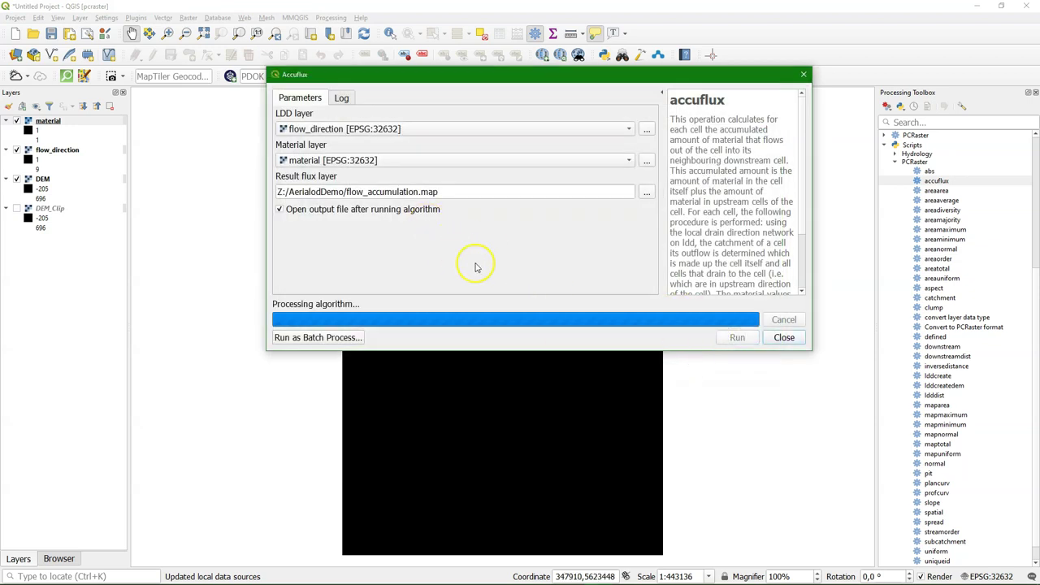
left_click(785, 338)
Set the flow_accumulation layer's CRS to WGS 84 / UTM zone 32N
left_click(73, 122)
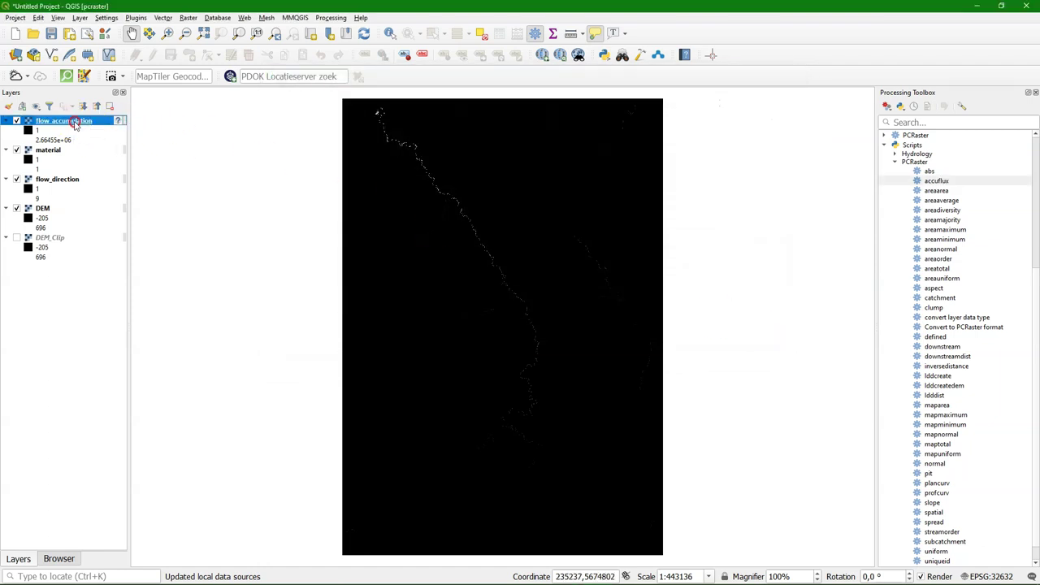
right_click(74, 122)
mouse_move(202, 262)
left_click(266, 257)
left_click(426, 236)
left_click(566, 438)
Apply a cumulative count cut stretch to flow_accumulation, raising the lower cut to 15%
left_click(12, 107)
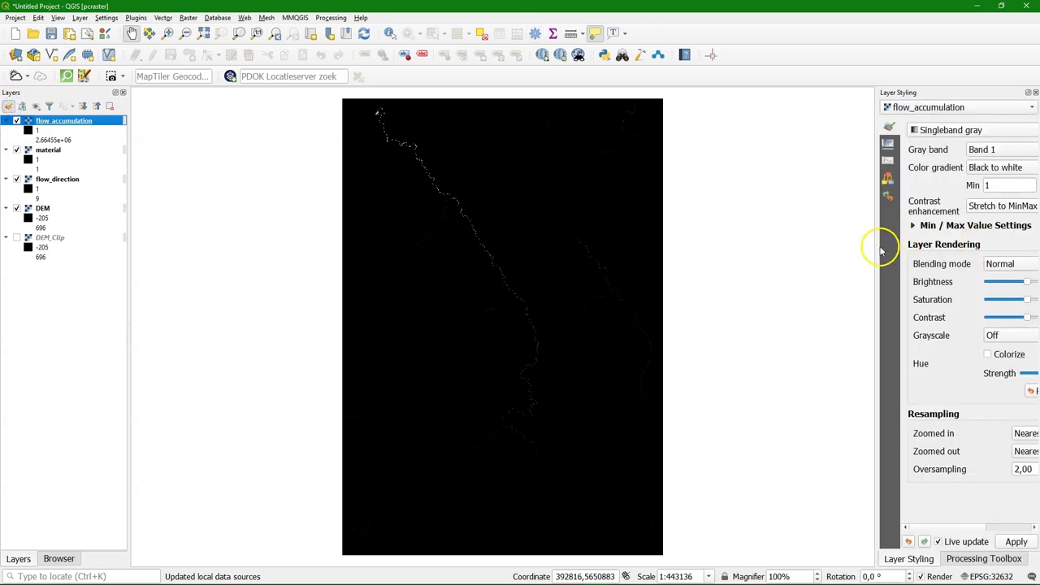
left_click_drag(874, 246, 681, 247)
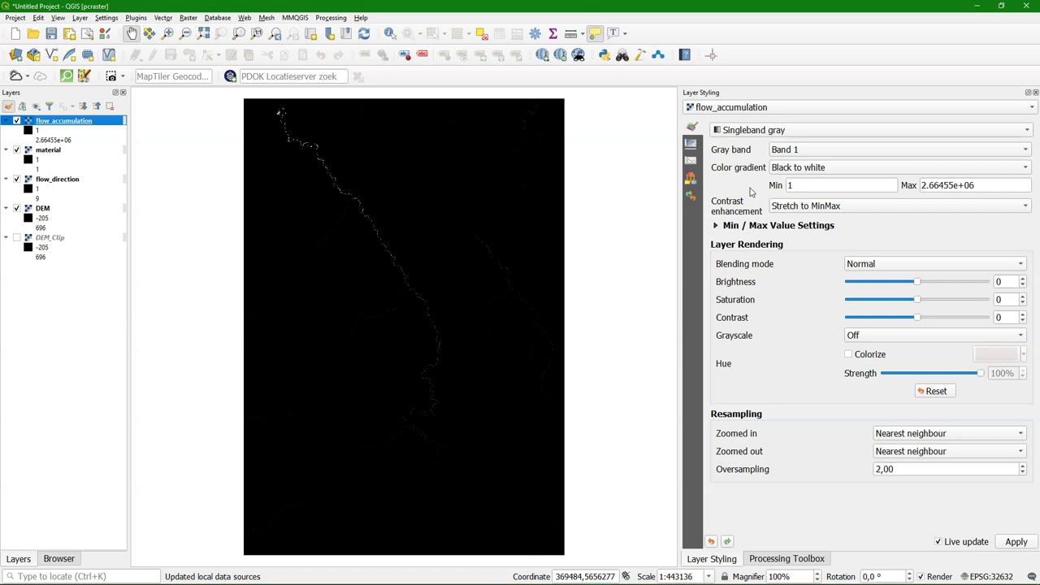
left_click(716, 225)
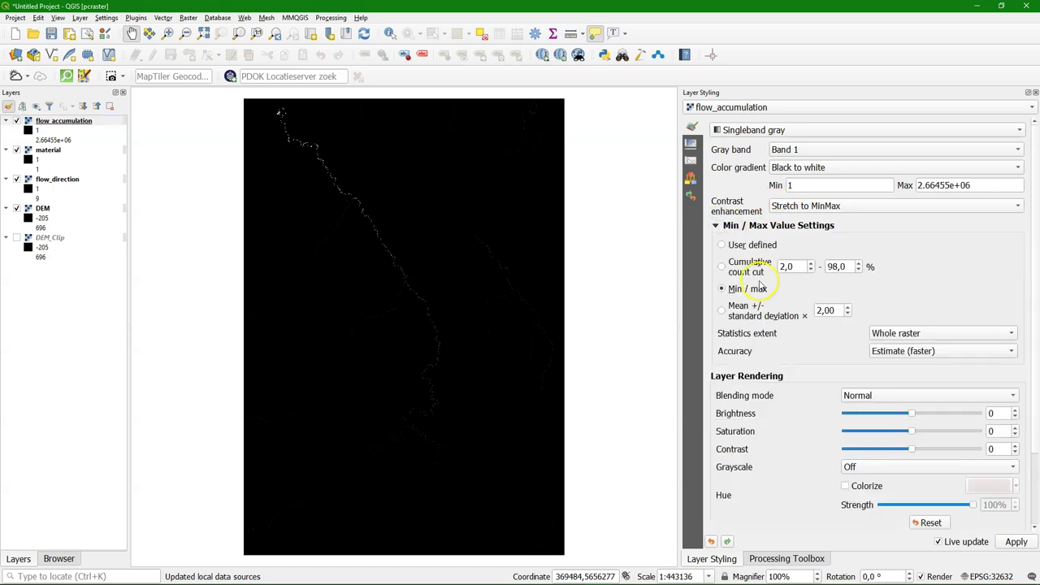
left_click(722, 268)
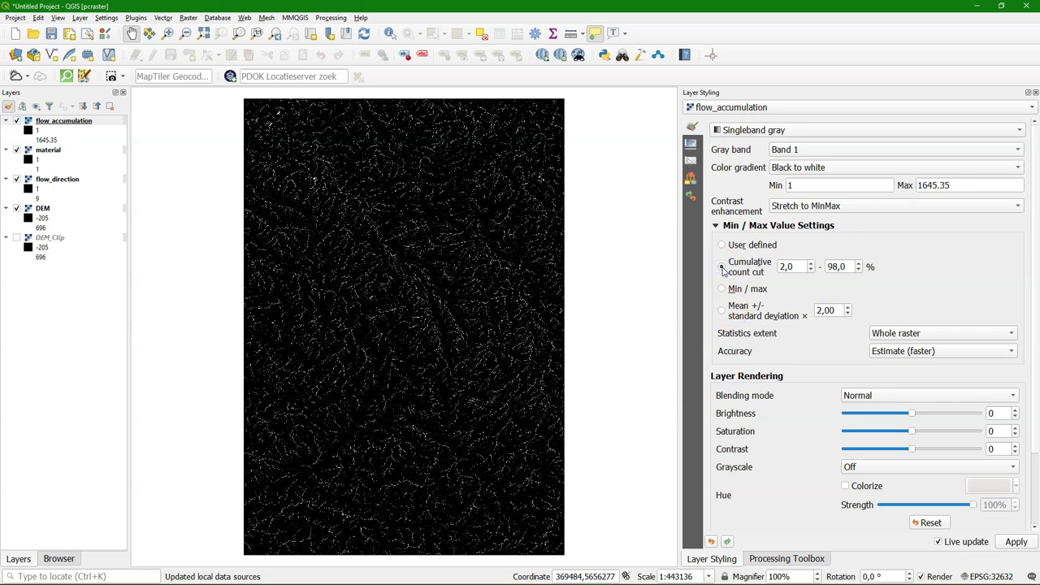
scroll(379, 267, "up", 2)
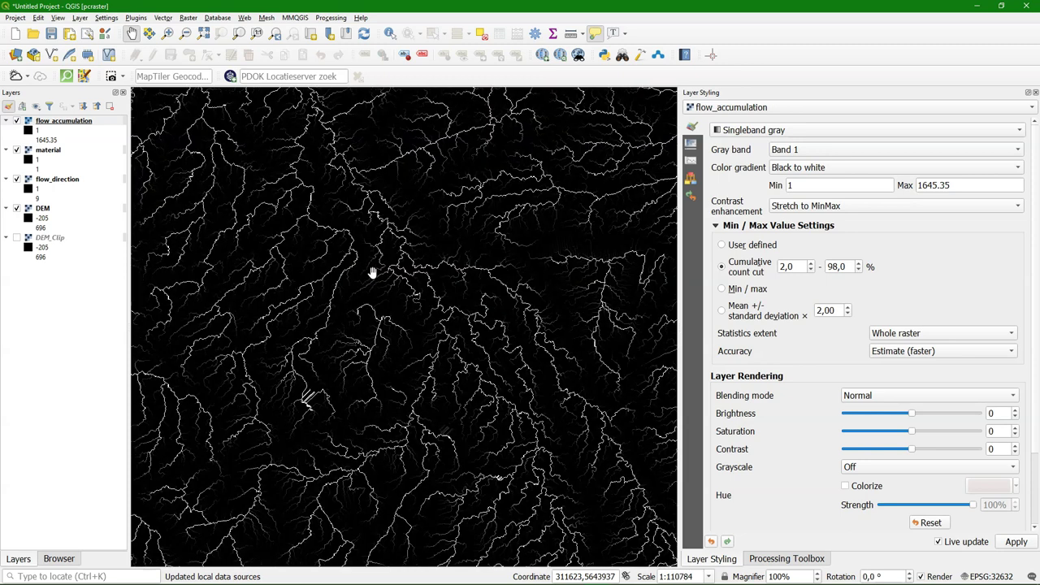
left_click_drag(376, 255, 463, 392)
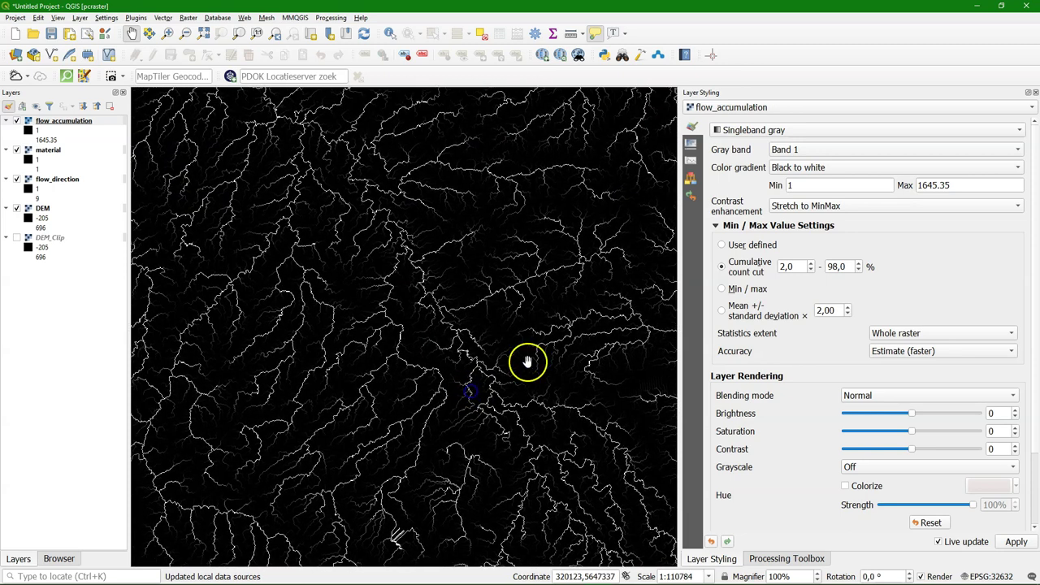
left_click(812, 264)
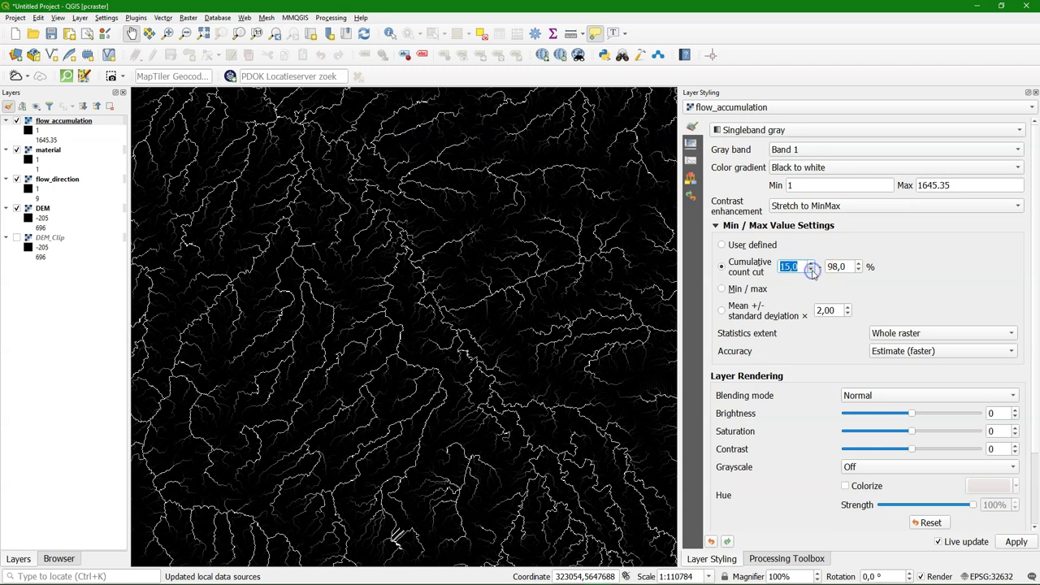
Lower the cut to 11% and geocode 'Roermond', adding Roermond, Limburg, Netherlands as a point
left_click(811, 270)
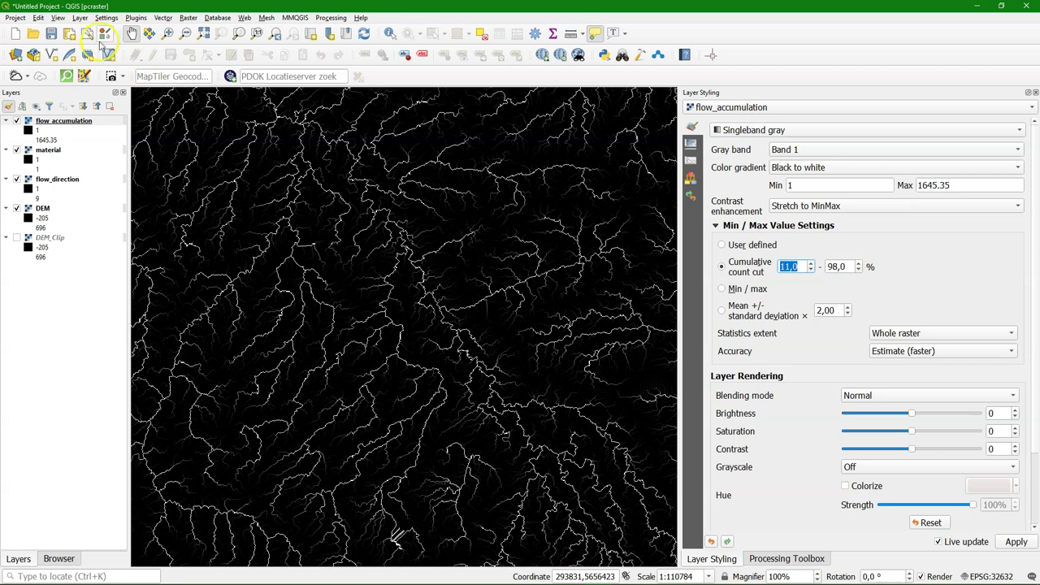
left_click(135, 18)
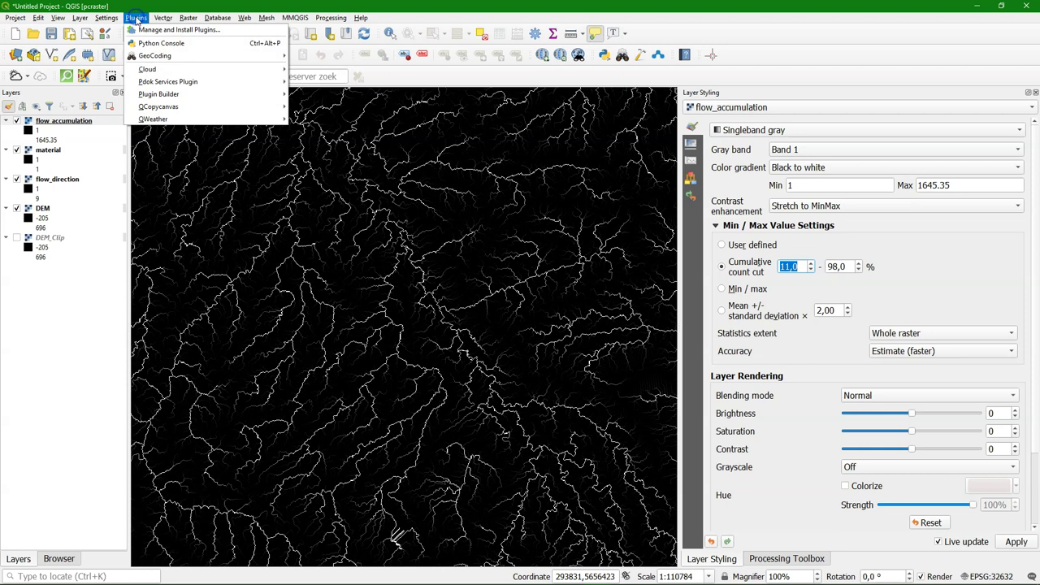
mouse_move(163, 55)
left_click(351, 55)
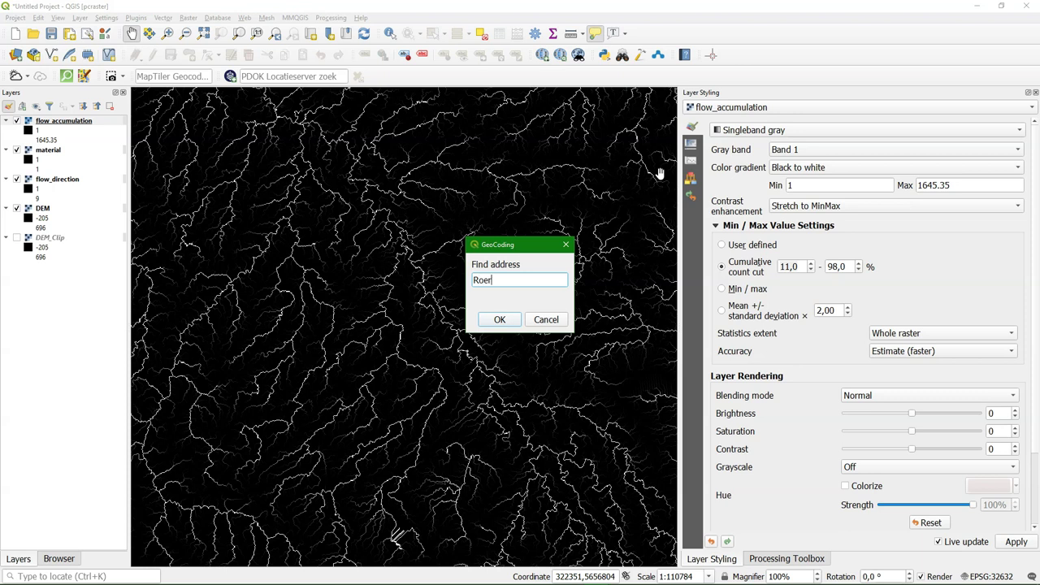
type("Roermond")
left_click(488, 319)
left_click(480, 290)
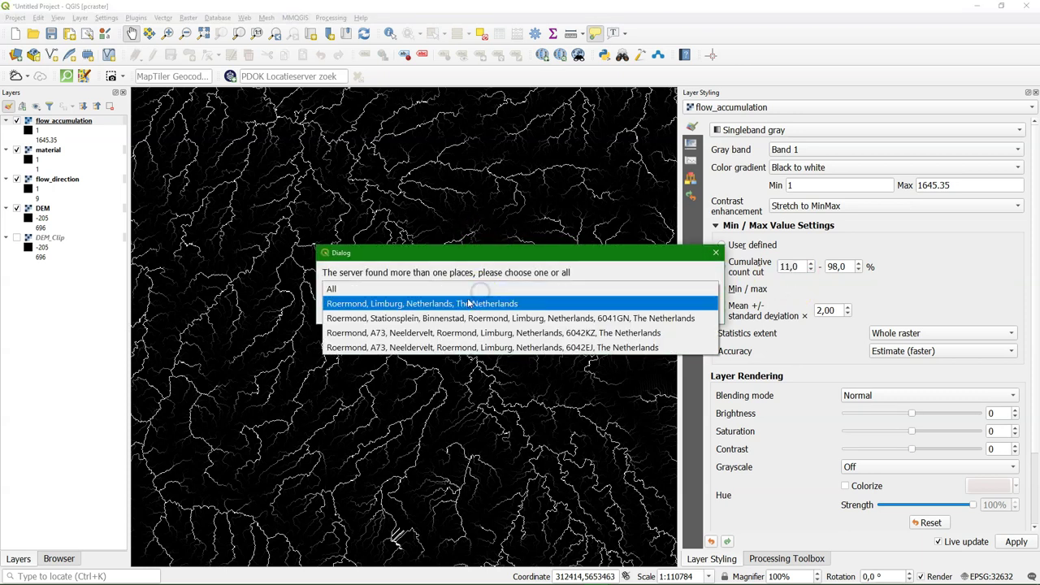
left_click(467, 302)
left_click(648, 311)
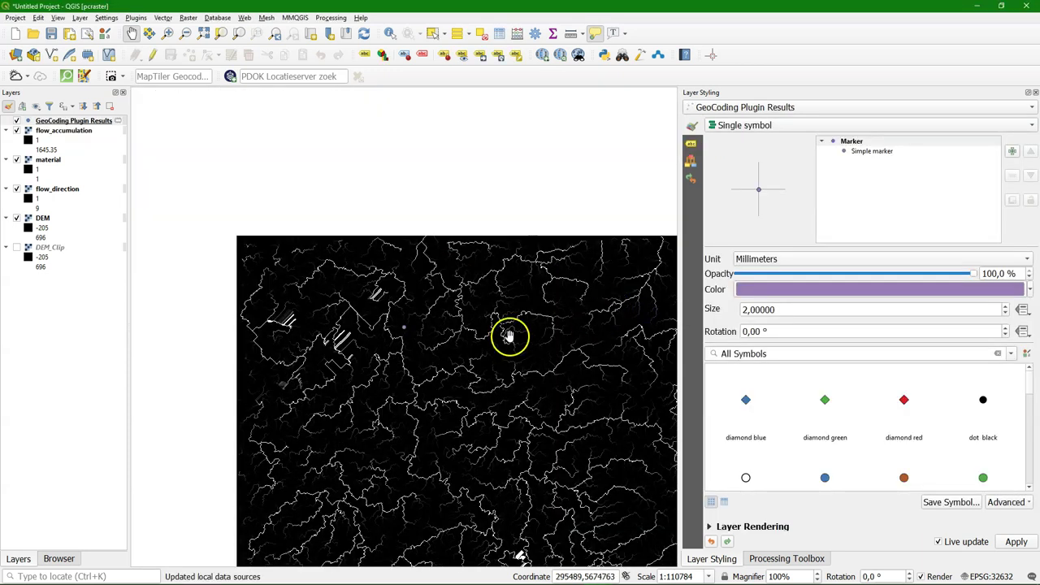
Pan and zoom the map around the new Roermond point
scroll(405, 333, "up", 2)
left_click_drag(564, 344, 465, 160)
left_click_drag(522, 239, 490, 256)
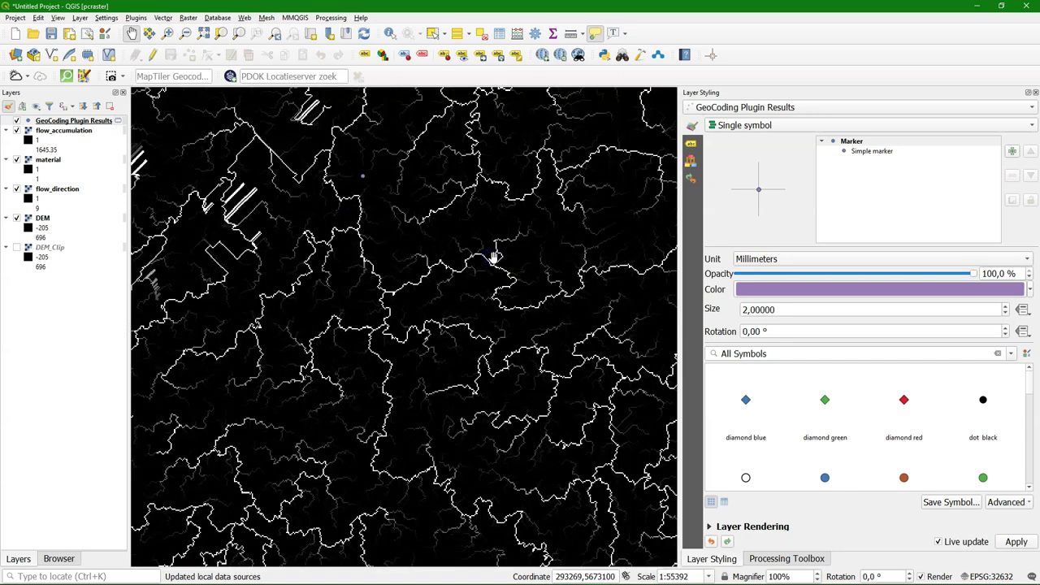
scroll(484, 239, "down", 1)
left_click_drag(469, 235, 298, 215)
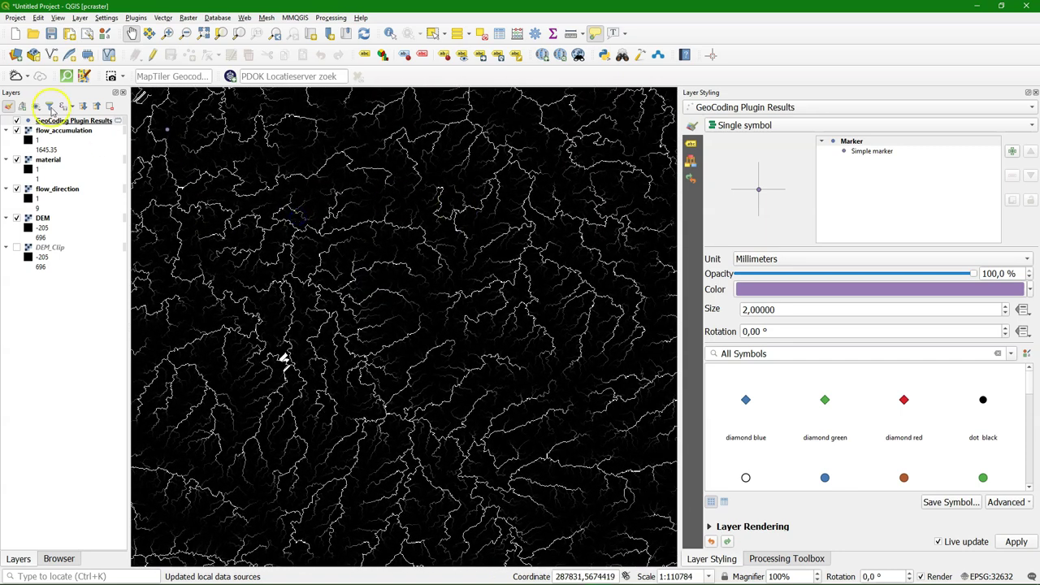
Set the geocoded point's label text colour to white (#ffffff)
left_click(691, 143)
left_click(975, 309)
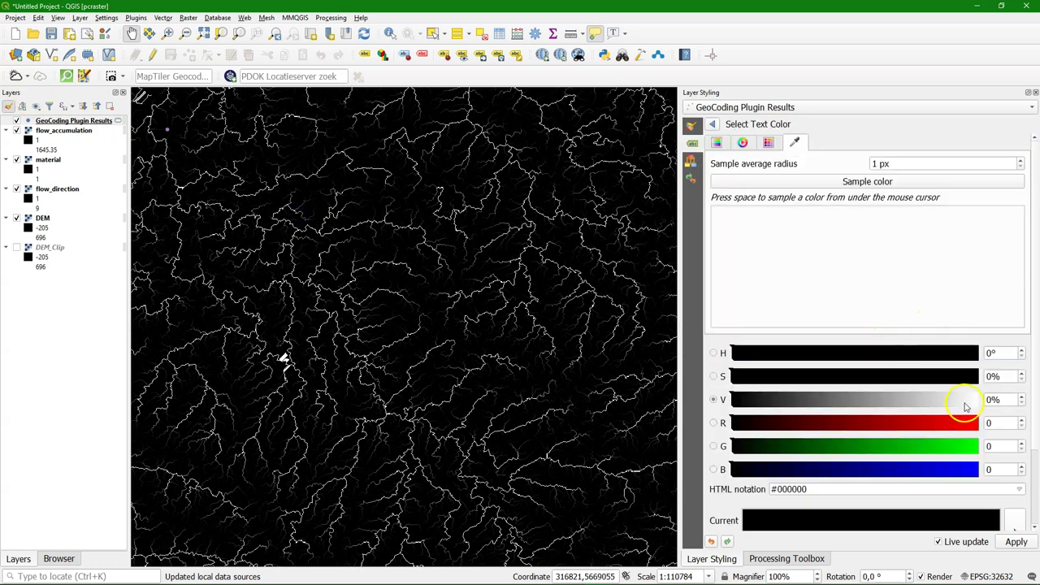
left_click_drag(963, 399, 985, 399)
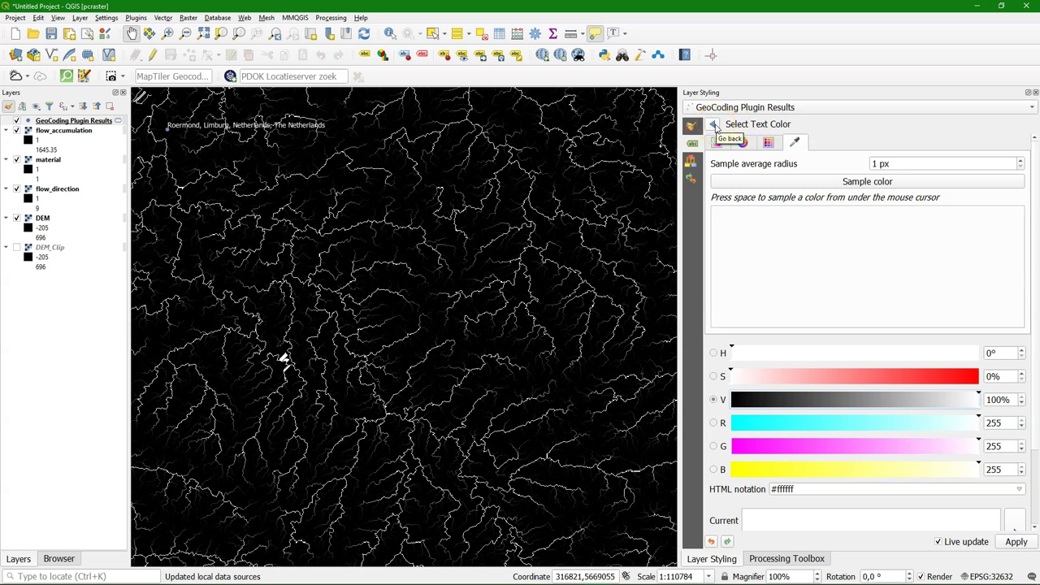
left_click(714, 126)
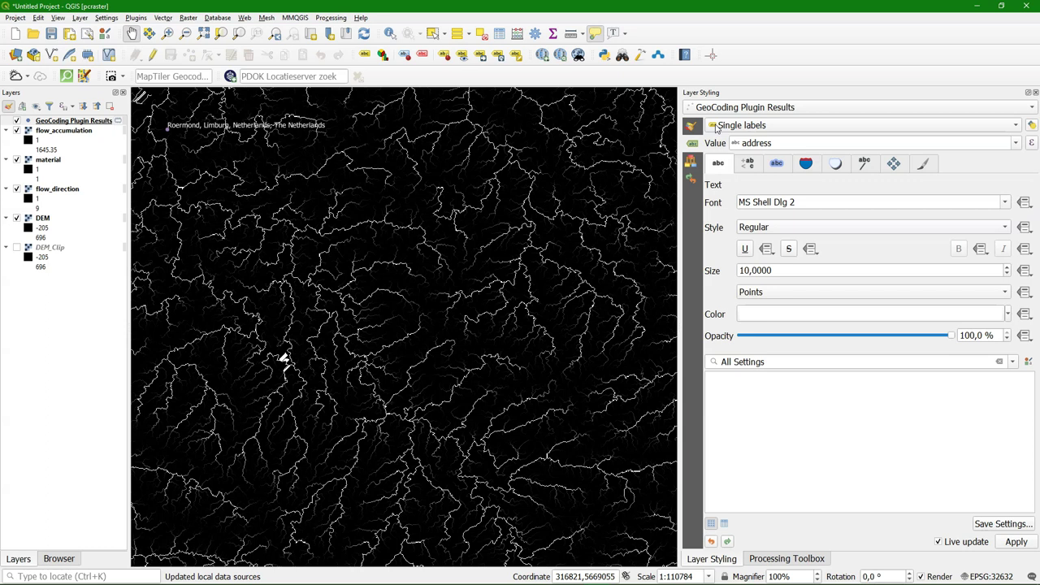
Edit the geocoded point's address attribute to 'Roermond' and save the edits
right_click(72, 121)
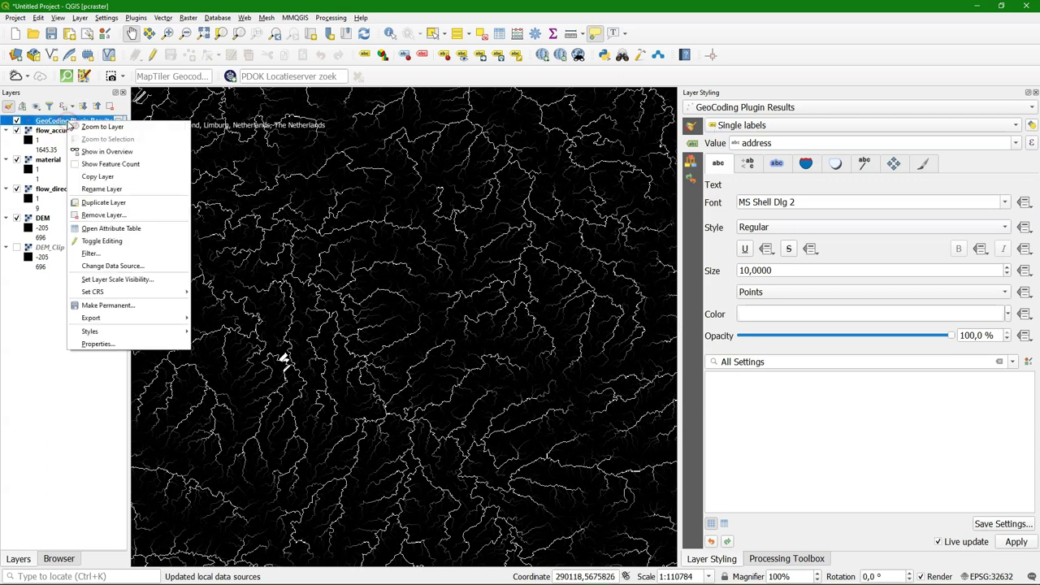
left_click(118, 240)
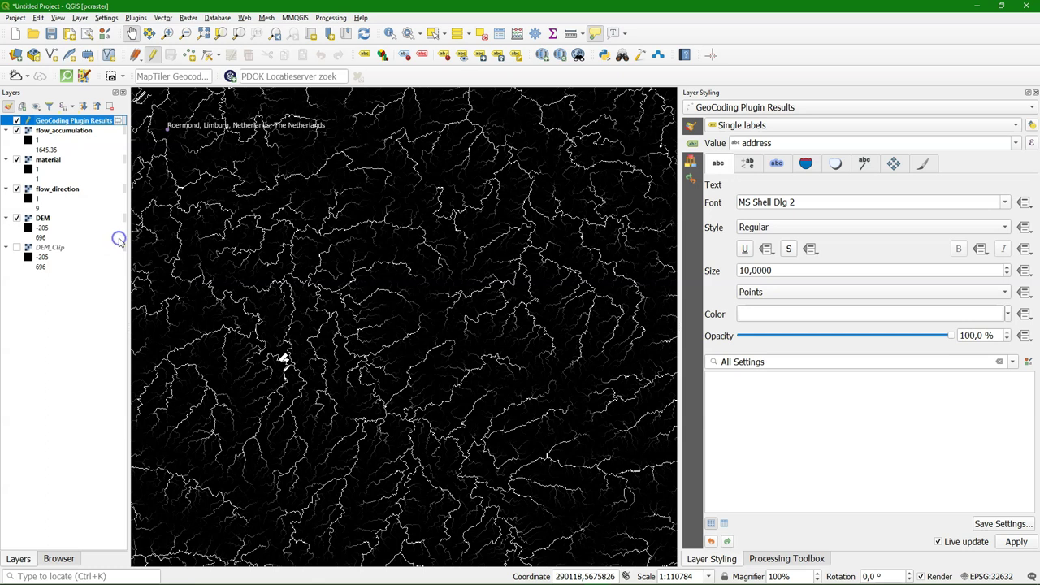
right_click(54, 122)
left_click(96, 228)
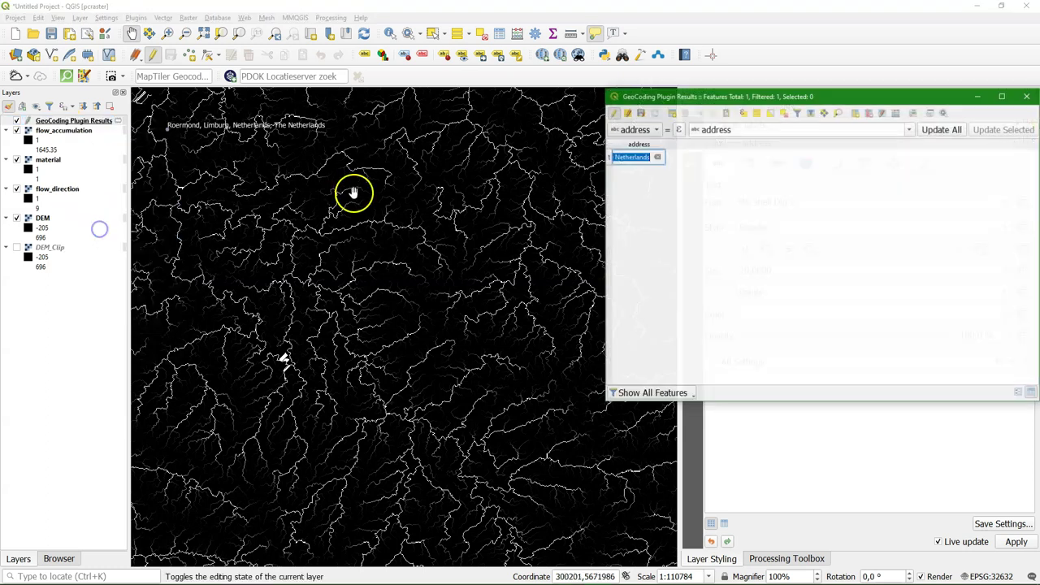
left_click_drag(706, 95, 577, 132)
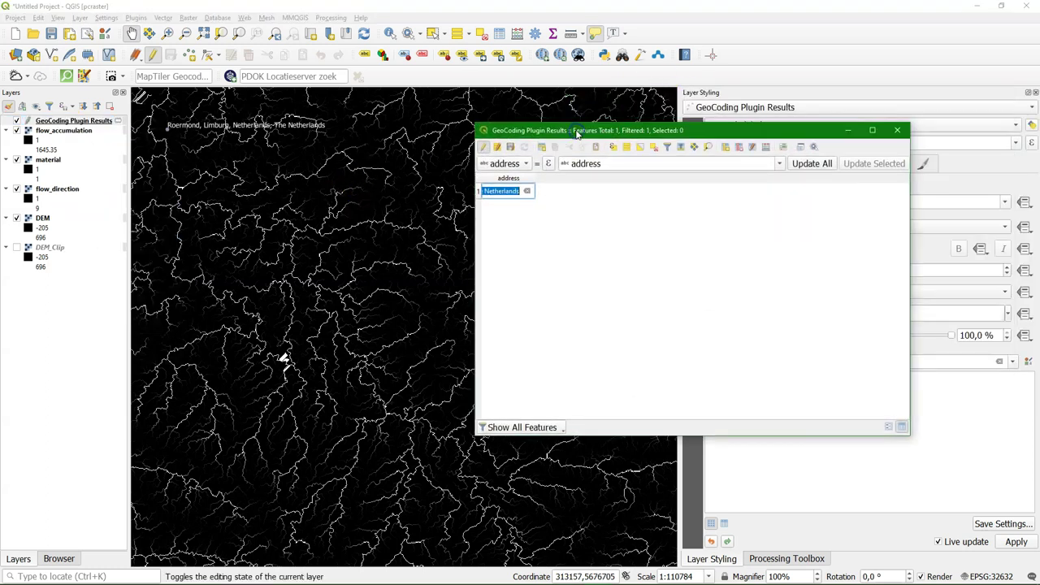
type("Roermond")
left_click(484, 146)
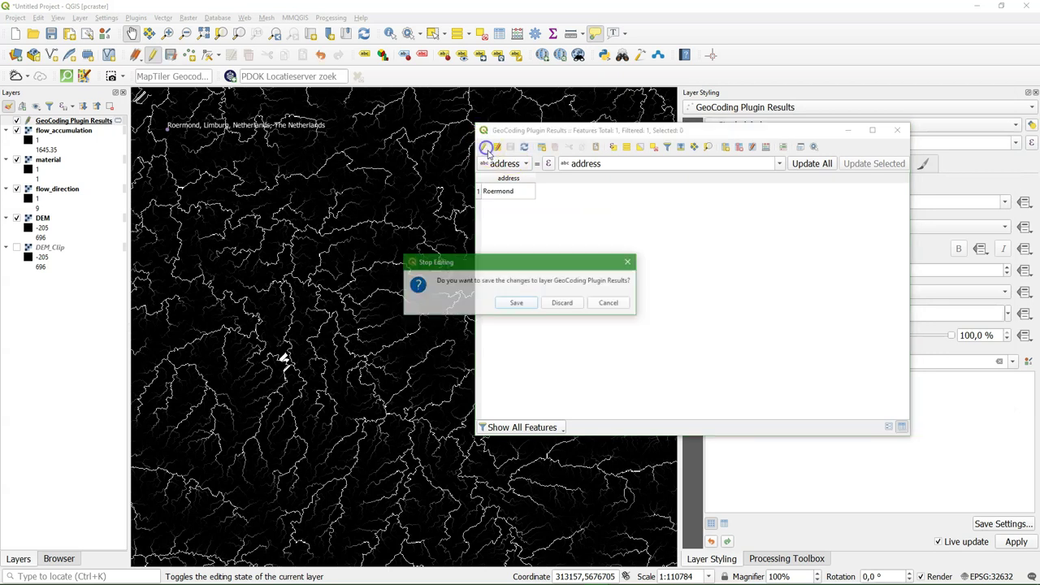
left_click(523, 306)
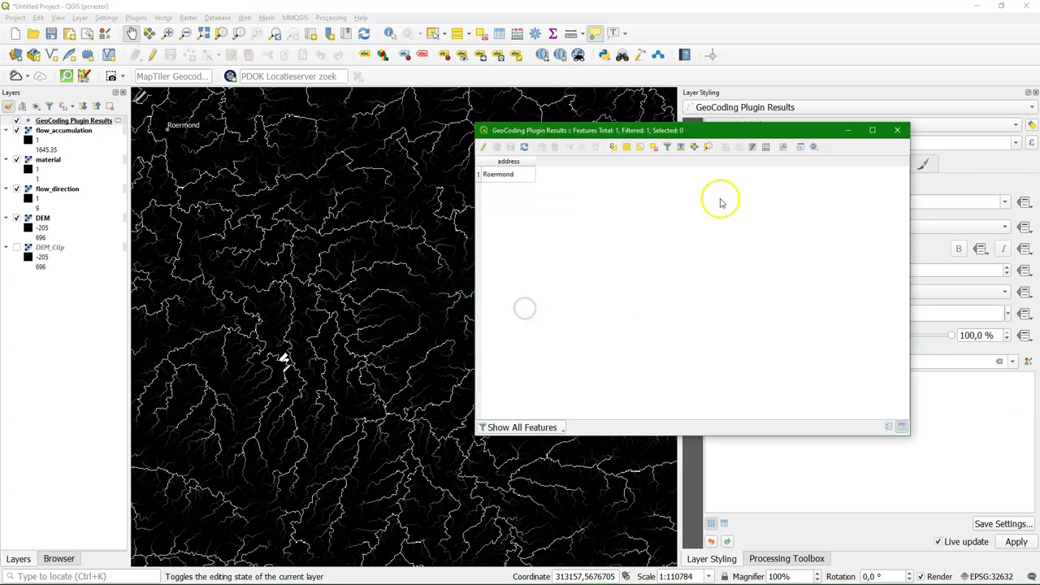
left_click(897, 131)
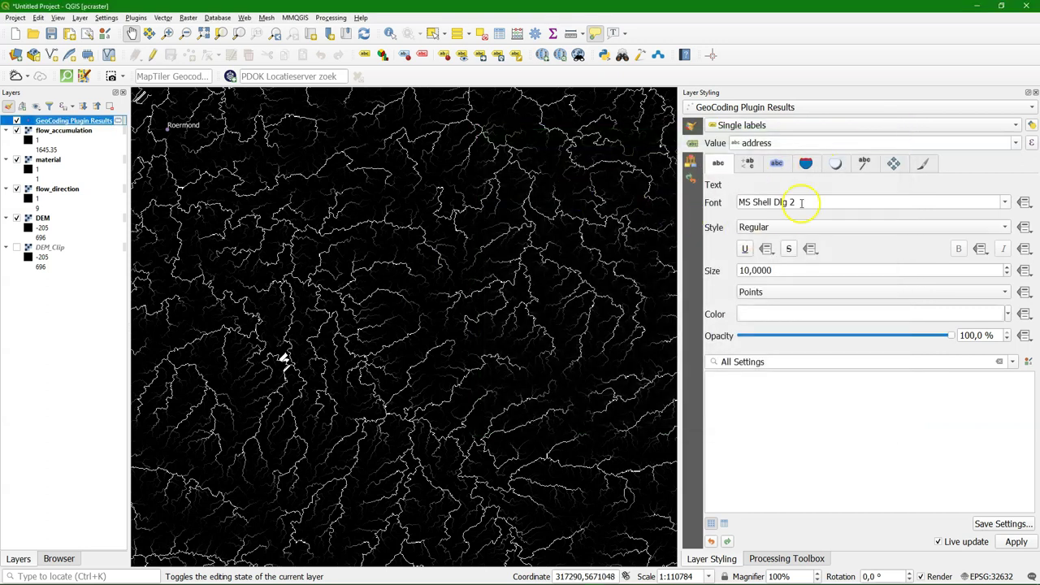
Increase the label's distance from its point to 0.9 mm
left_click(893, 163)
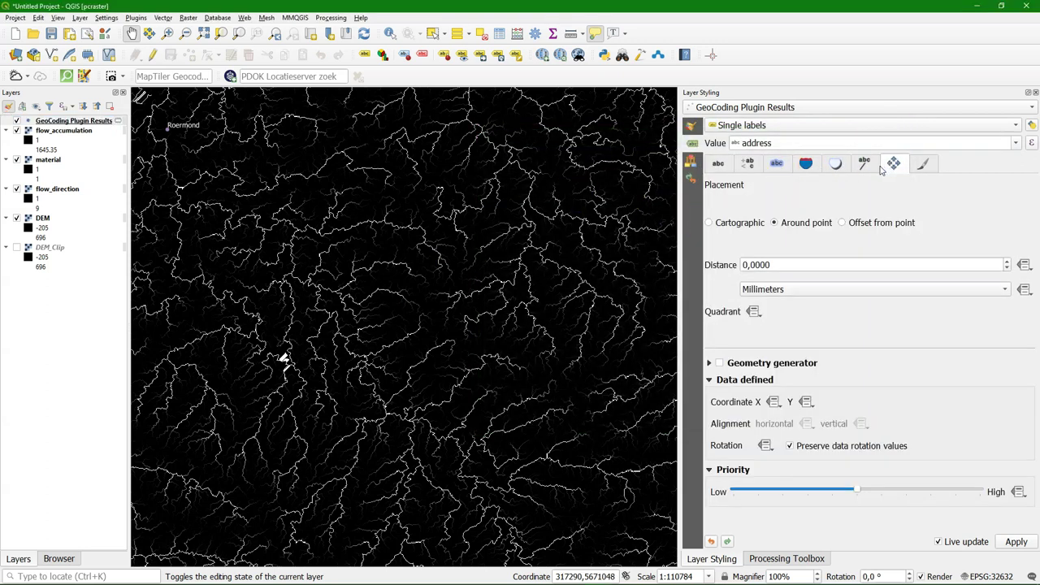
left_click(1024, 265)
left_click(1007, 261)
left_click(1008, 262)
left_click(1007, 262)
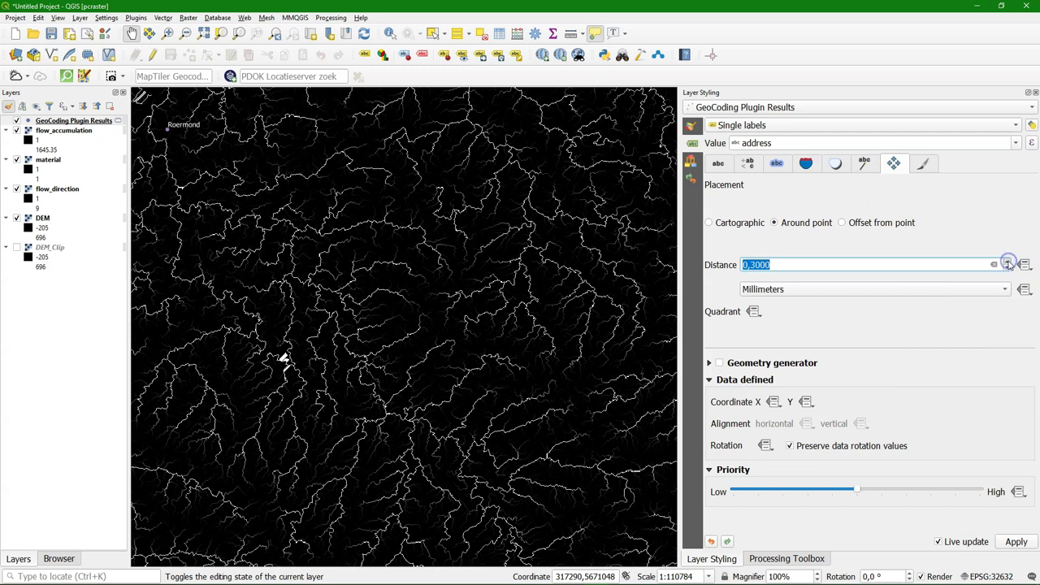
Set the label text size to 20 and its style to Bold
left_click(716, 165)
left_click(748, 270)
double_click(743, 269)
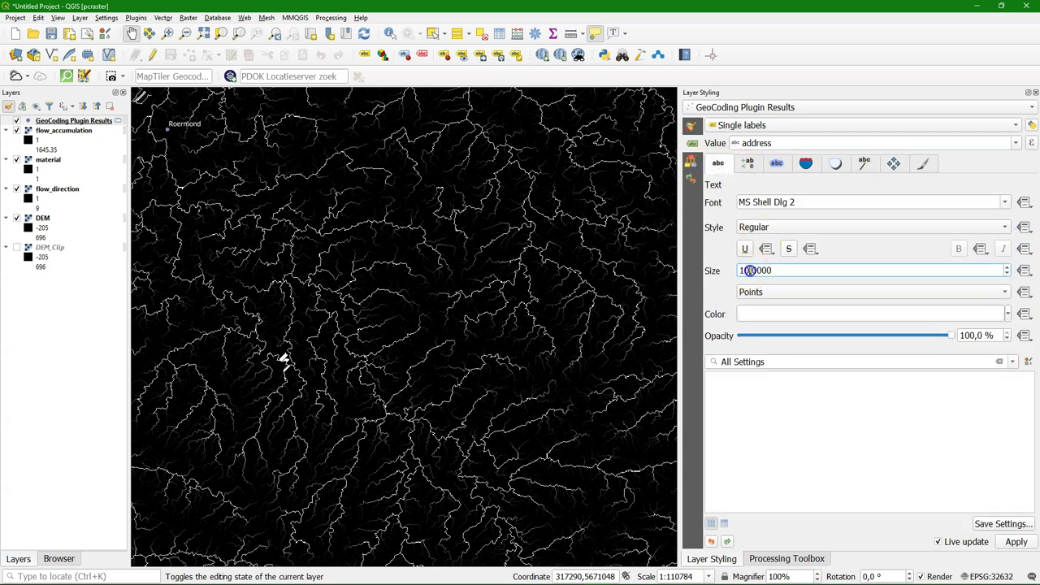
type("20")
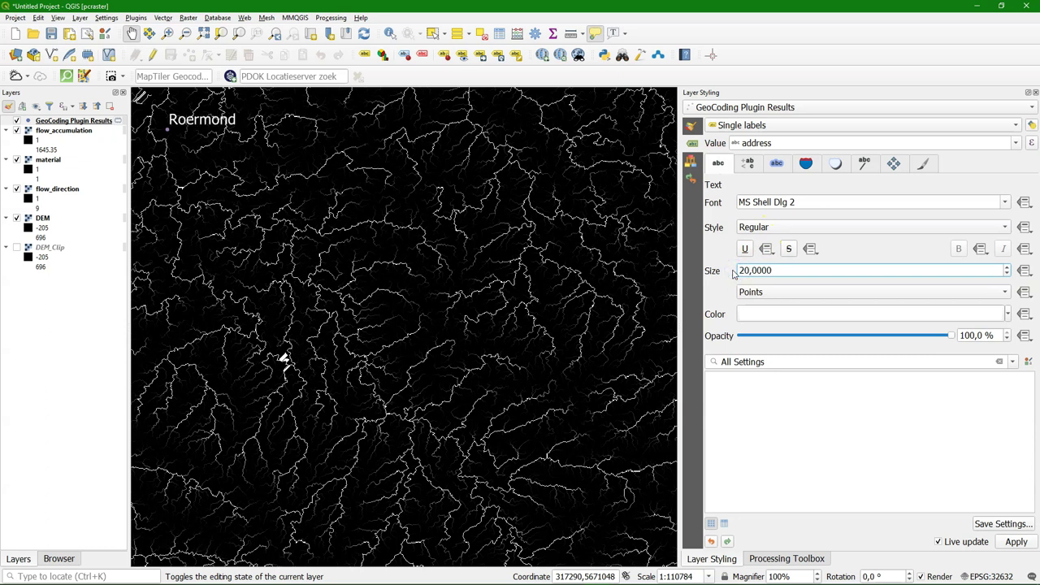
left_click(756, 229)
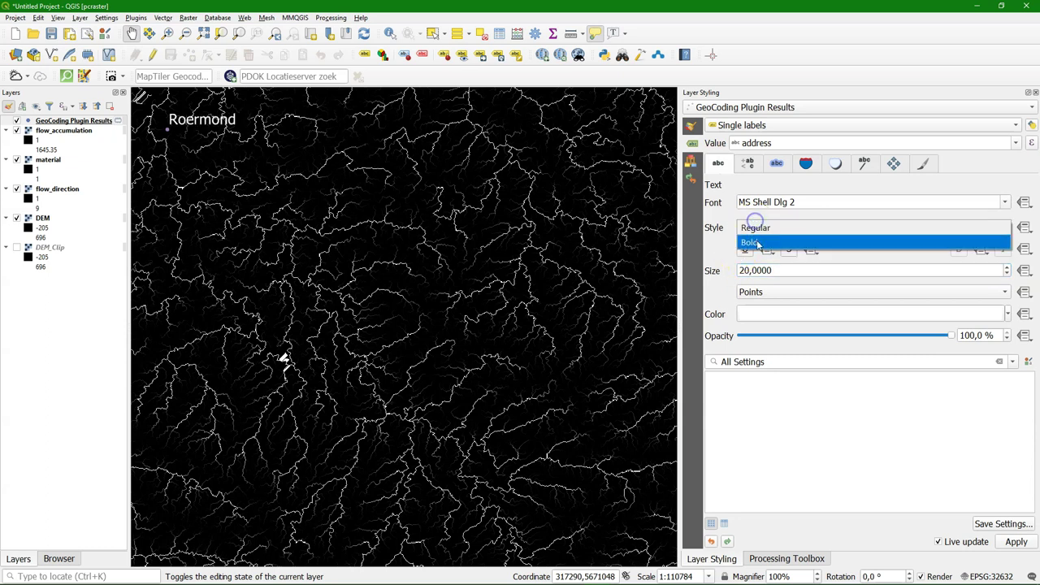
left_click(756, 241)
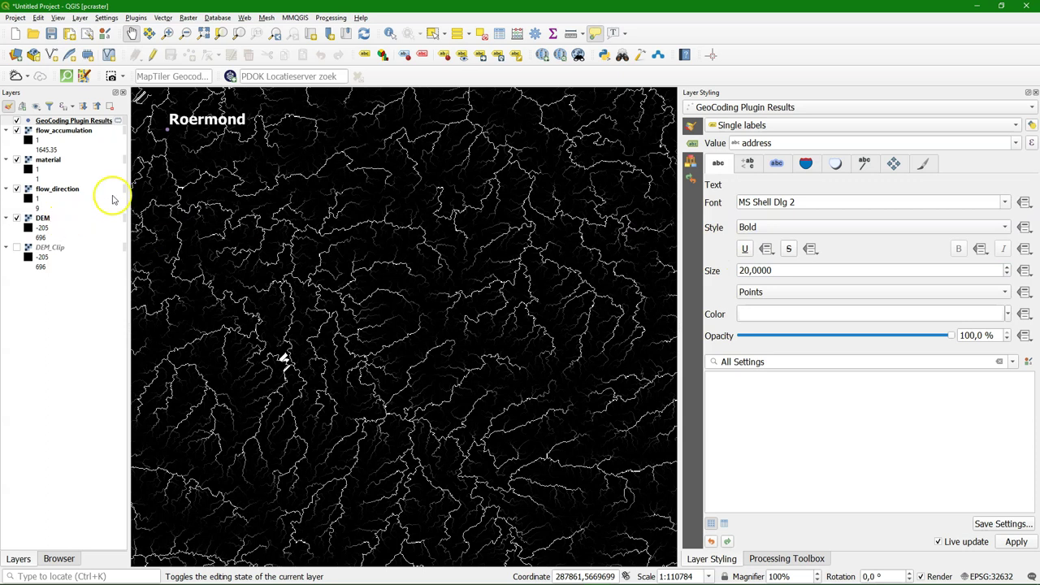
left_click(517, 155)
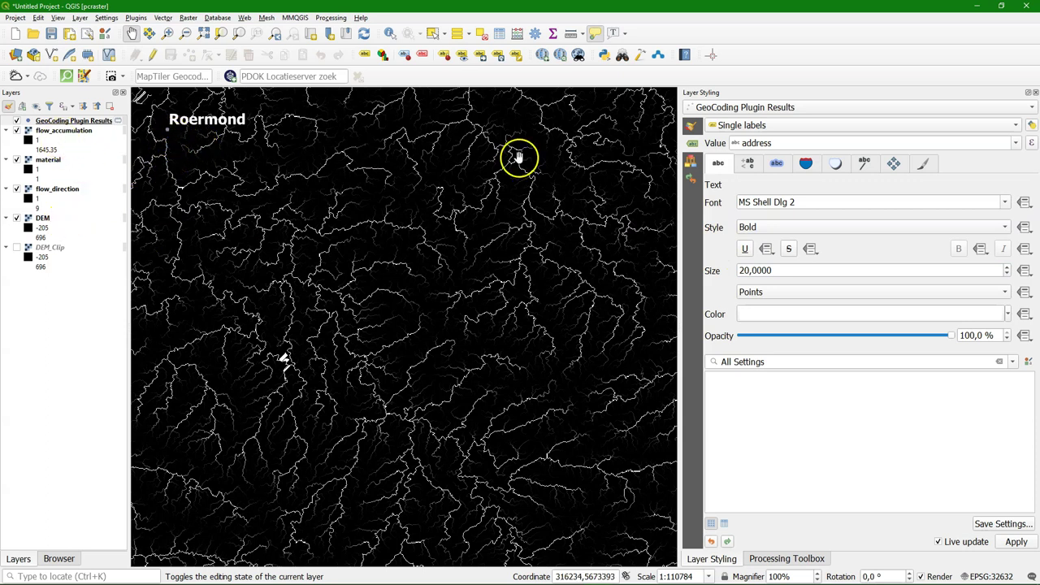
Make the Roermond marker's fill colour white
left_click(690, 130)
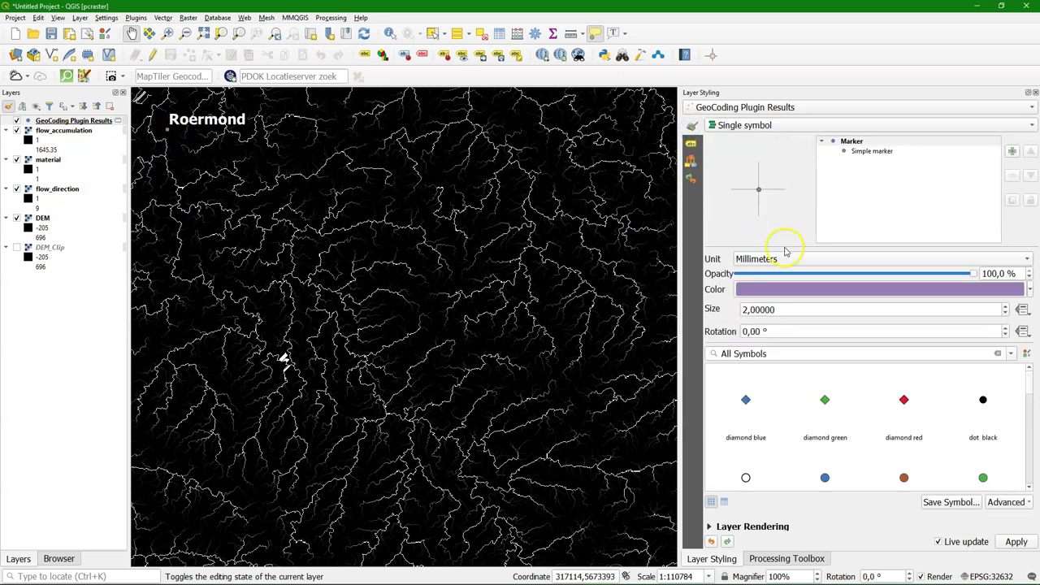
left_click(785, 284)
left_click(737, 186)
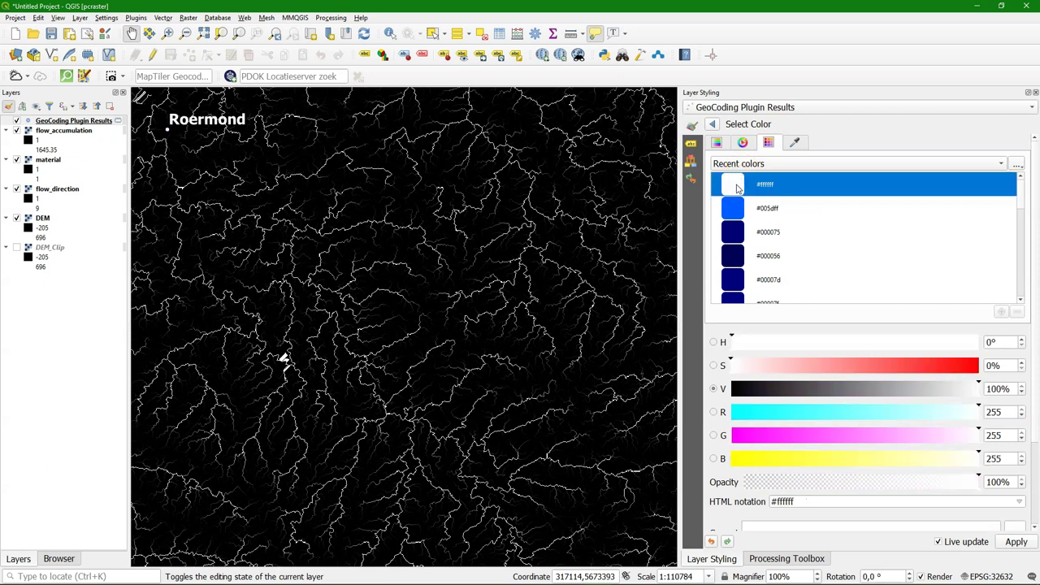
left_click(712, 123)
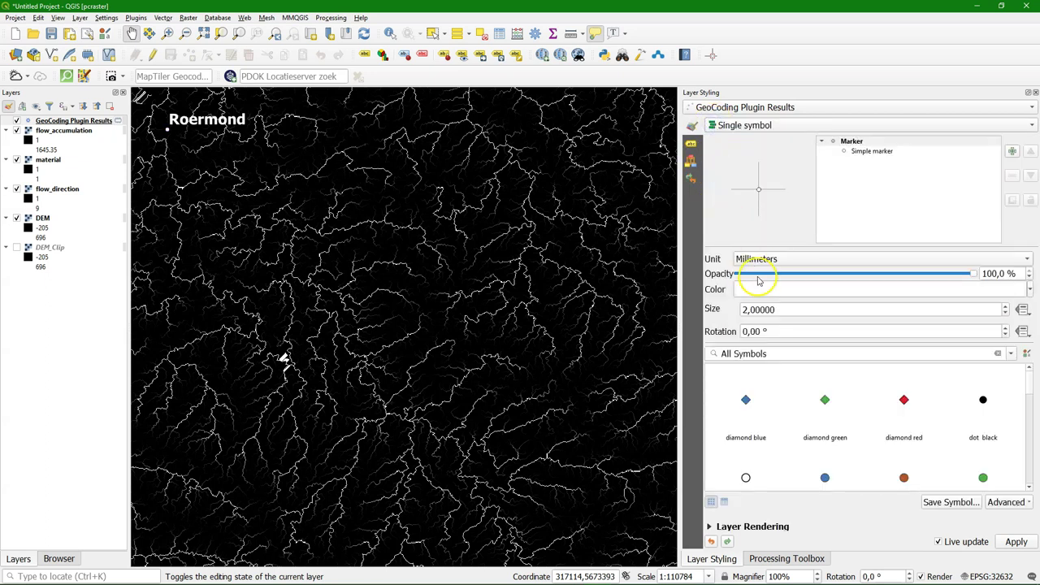
Make the marker stroke transparent and raise its size to 4.2 mm
left_click(863, 152)
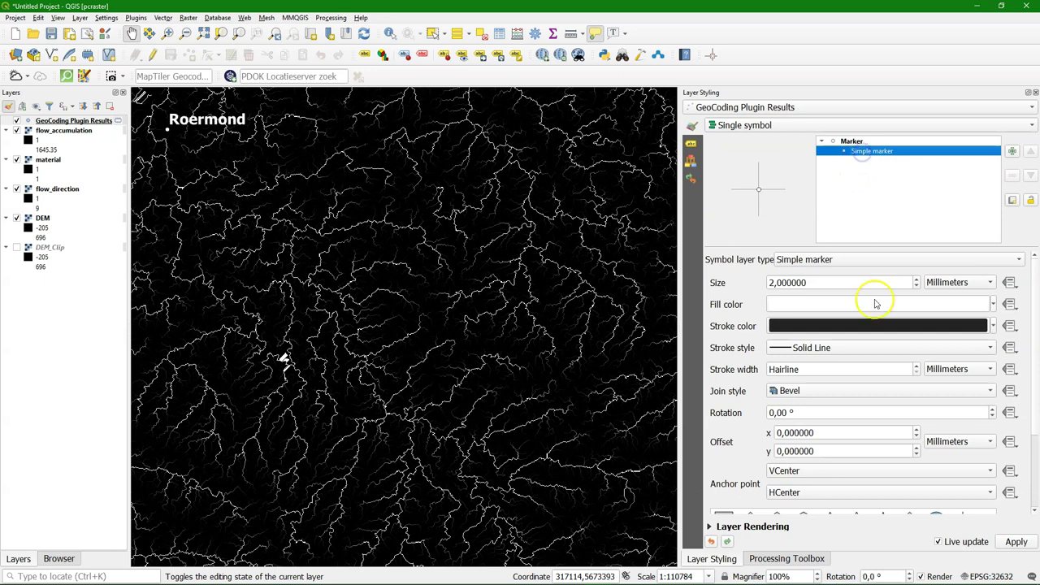
left_click(993, 326)
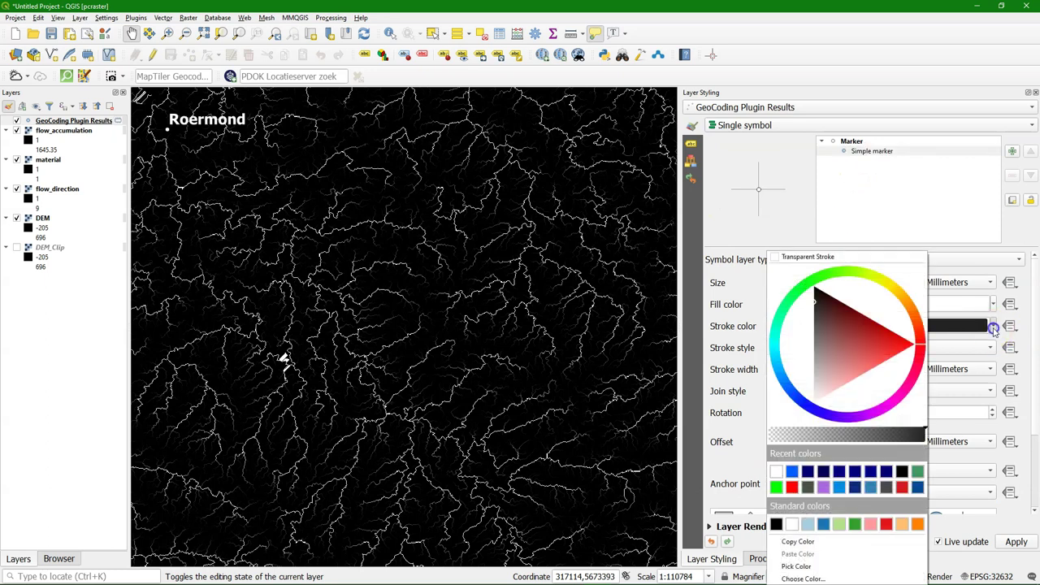
left_click(801, 258)
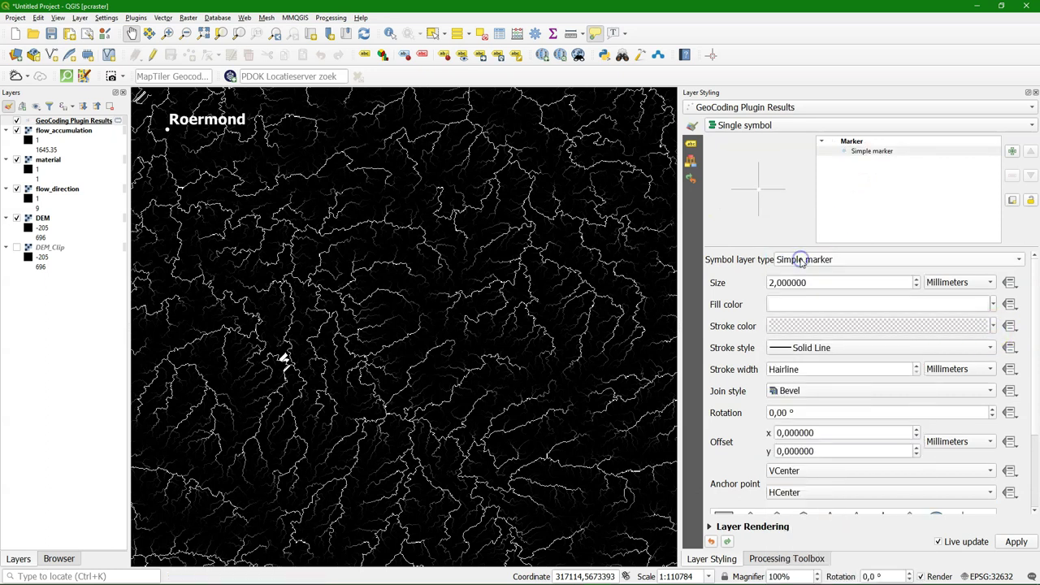
left_click(917, 279)
left_click(916, 279)
left_click(917, 279)
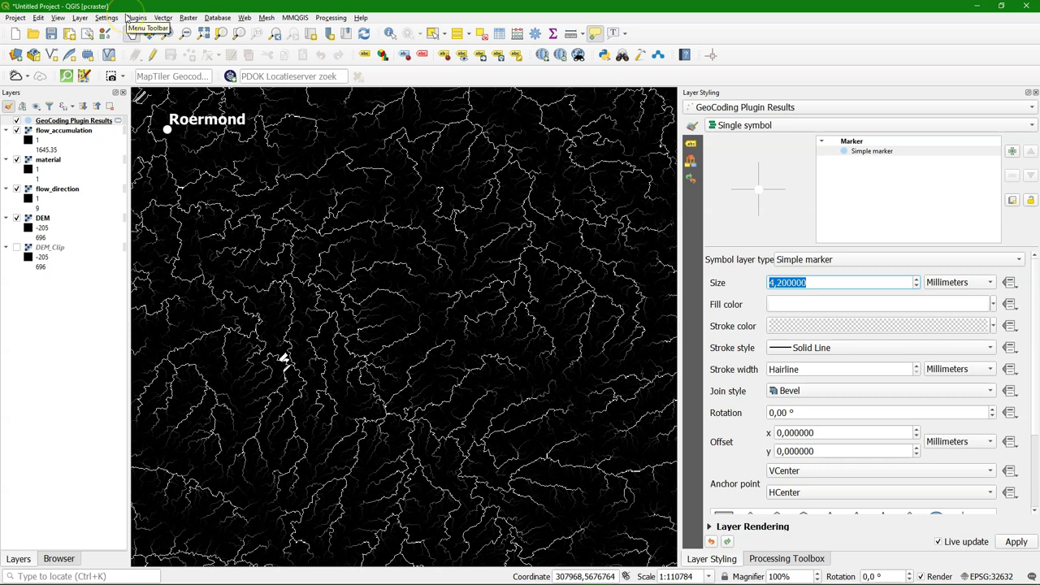
Export the current map view as flow_Accumulation.png in the AerialodDemo folder
left_click(14, 19)
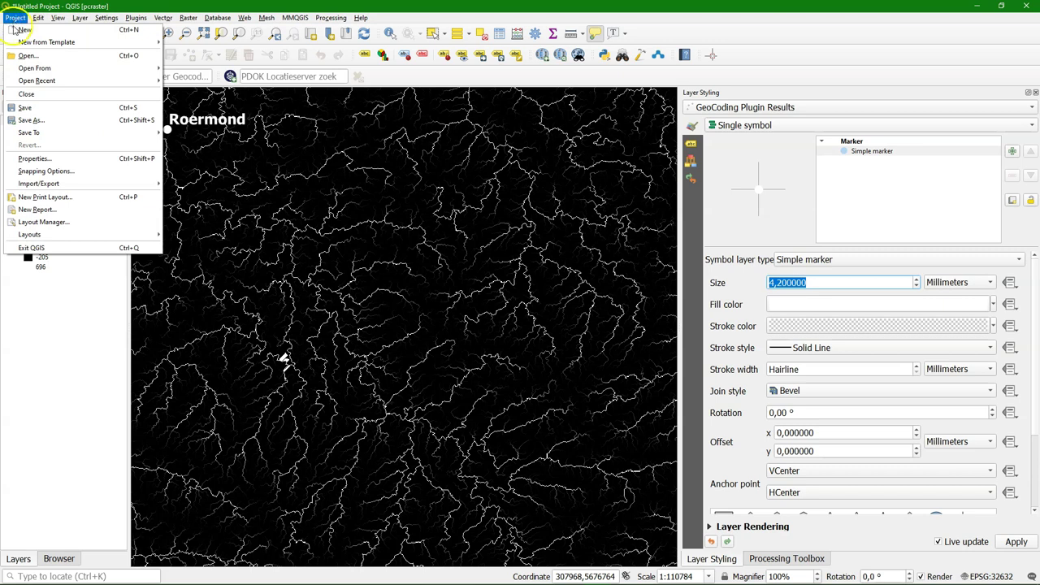
mouse_move(40, 181)
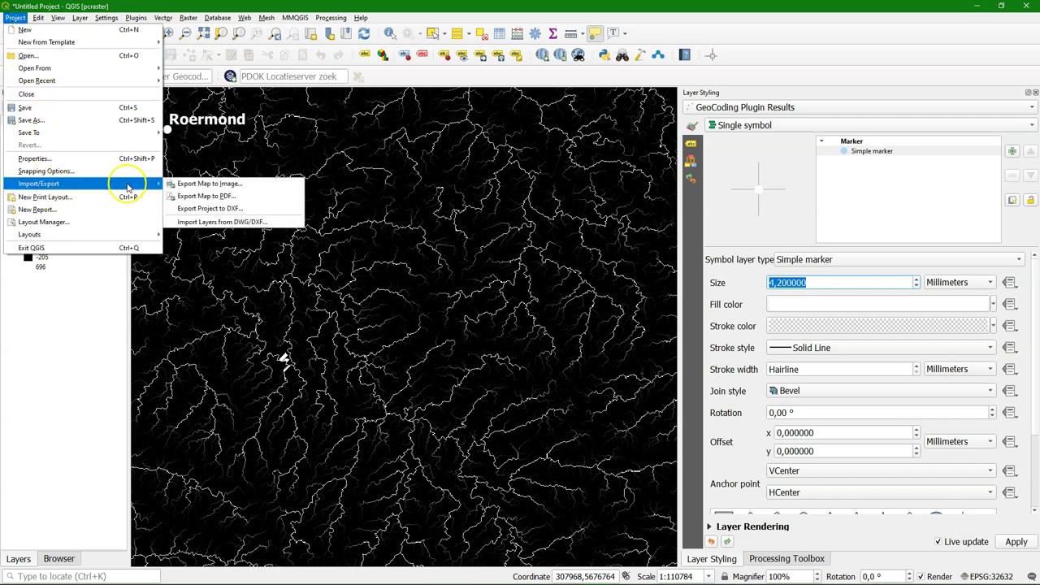
left_click(181, 184)
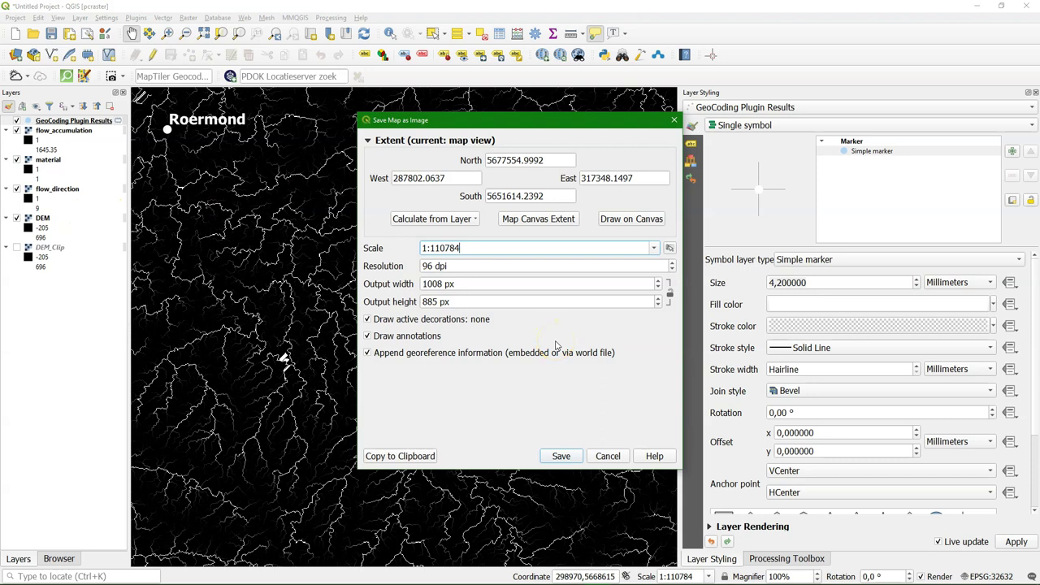
left_click(561, 457)
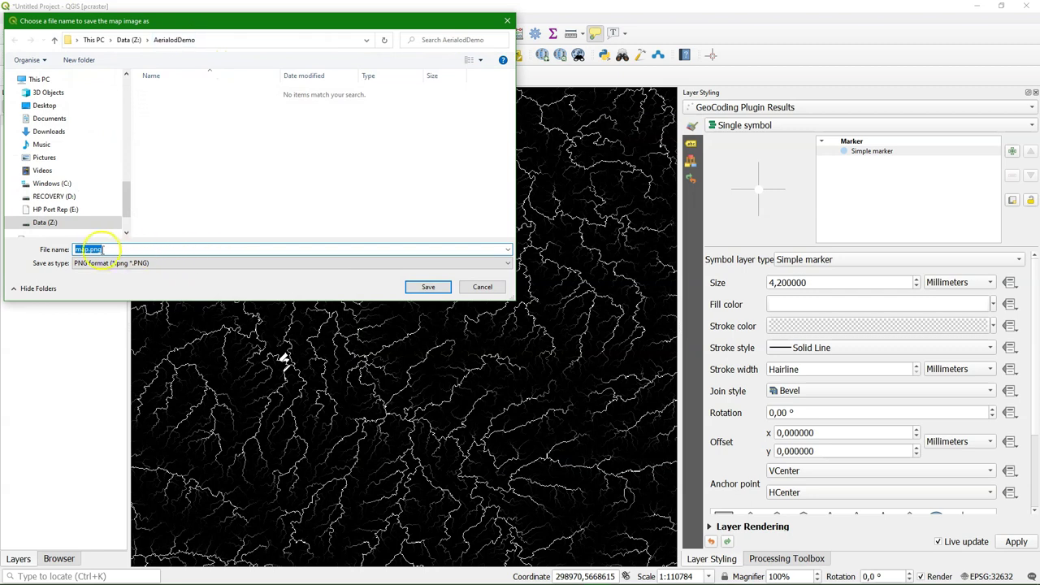
type("f")
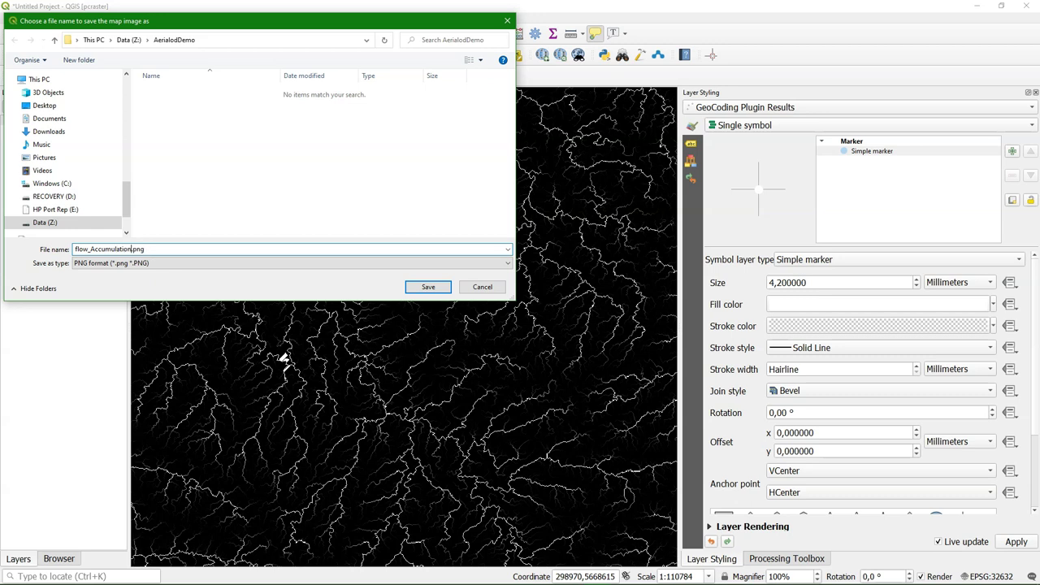
type("low_Accumulation")
left_click(428, 286)
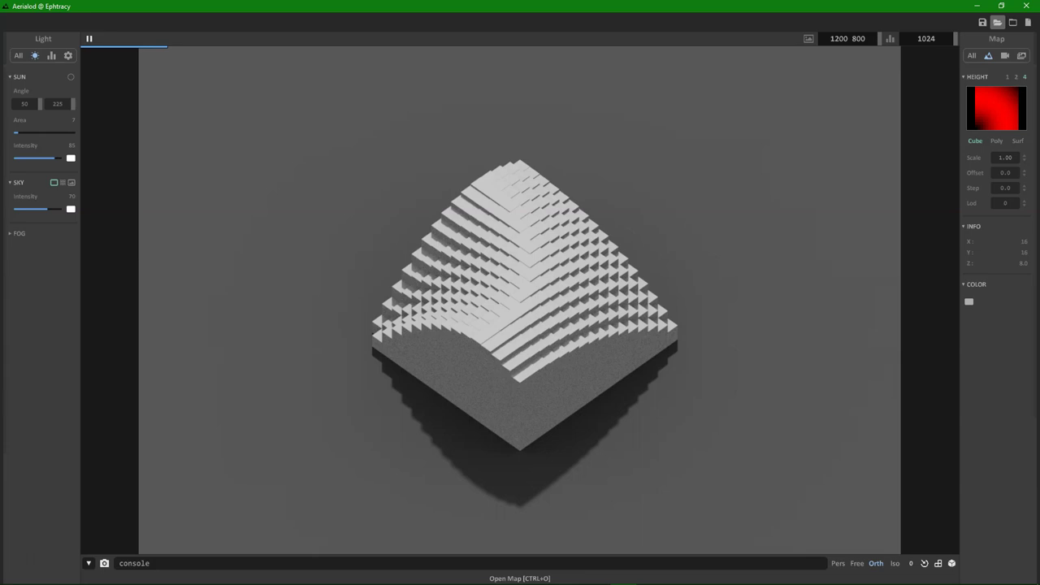
Load flow_Accumulation.png from the AerialodDemo folder as Aerialod's height map
left_click(998, 22)
left_click(146, 159)
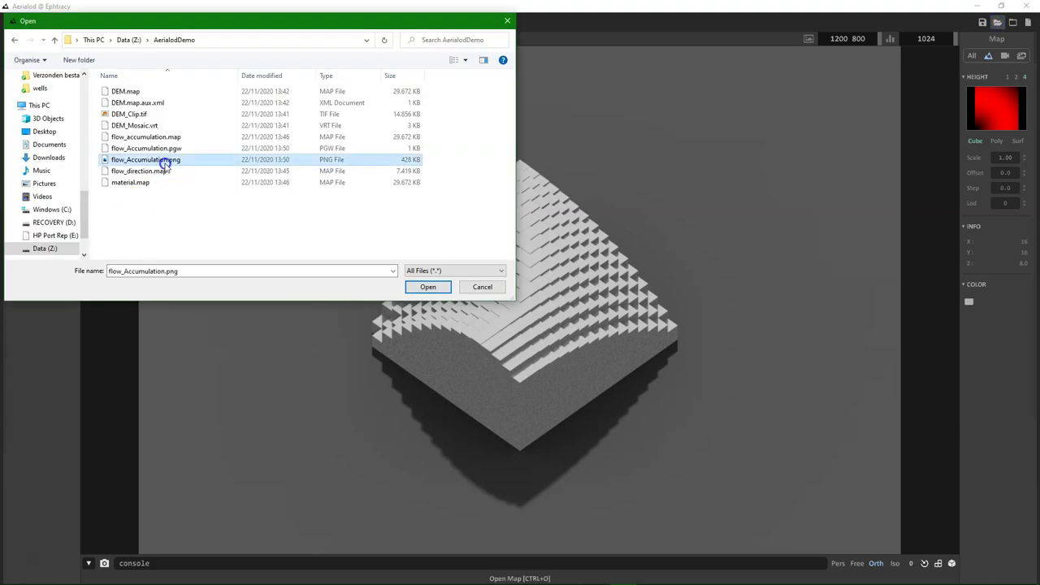
left_click(426, 288)
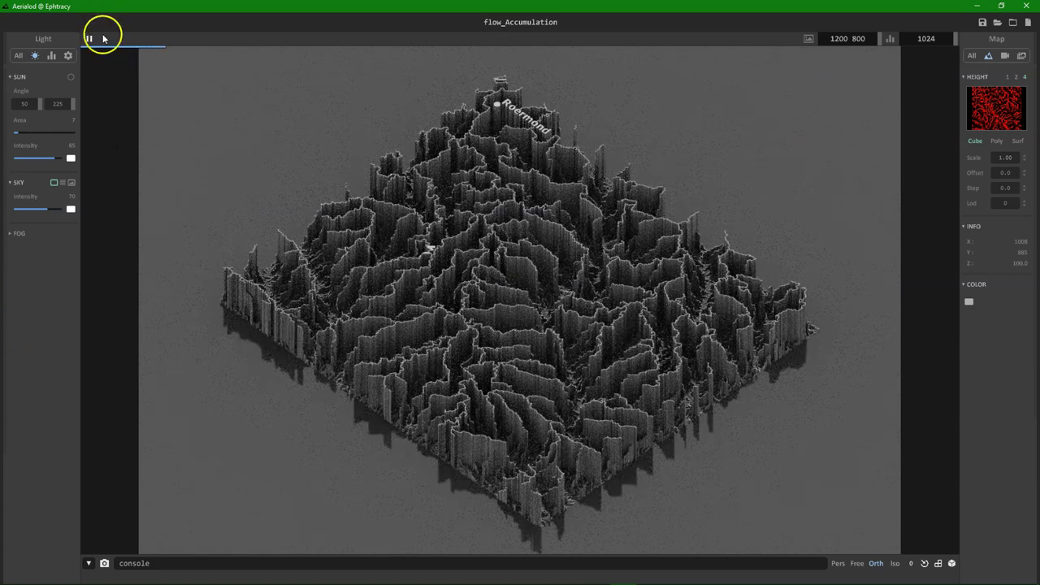
Set the height Scale in the Map panel to 0.50
left_click(101, 152)
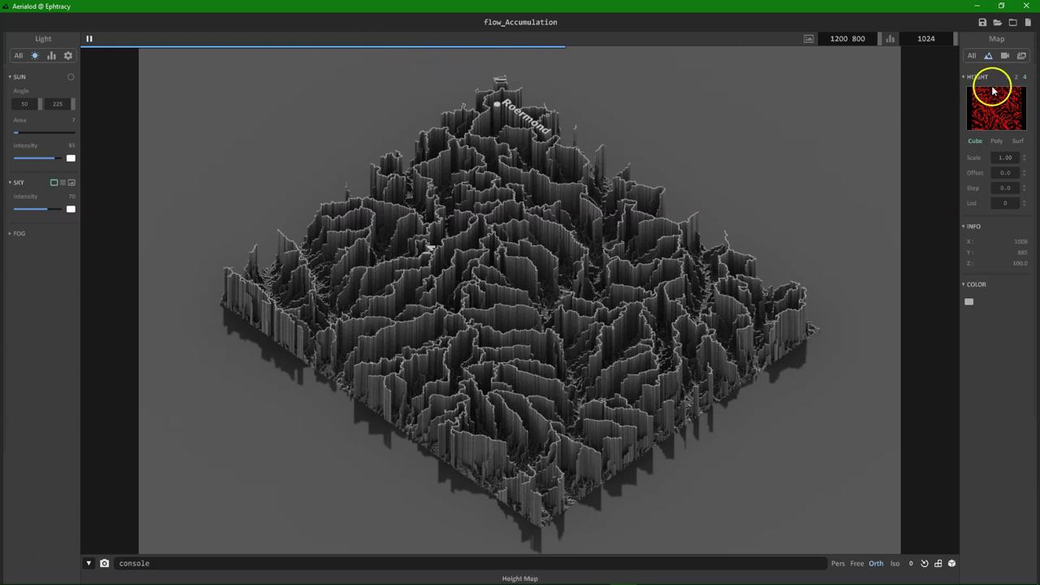
left_click(1005, 157)
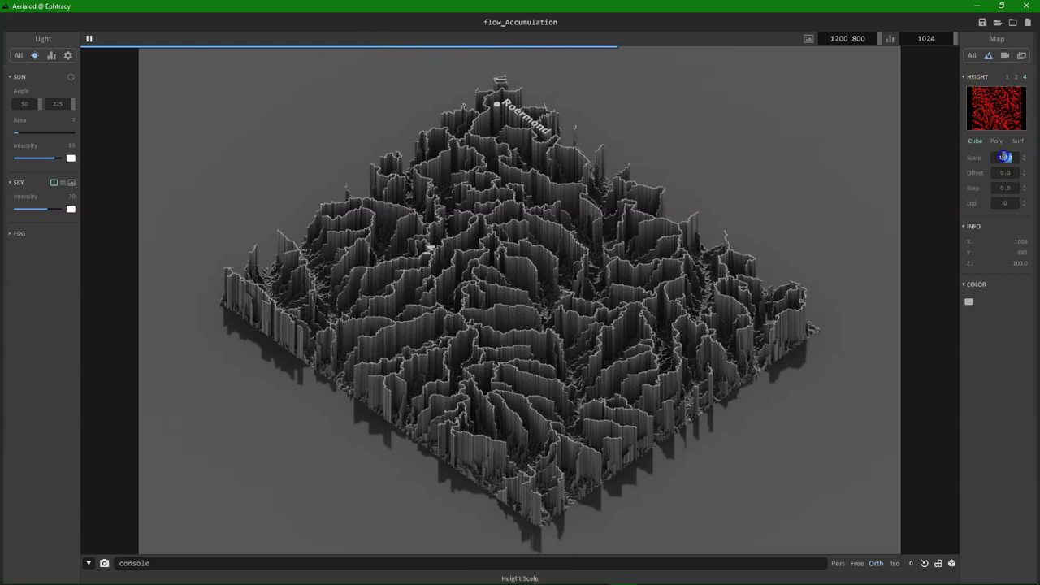
type("0.50")
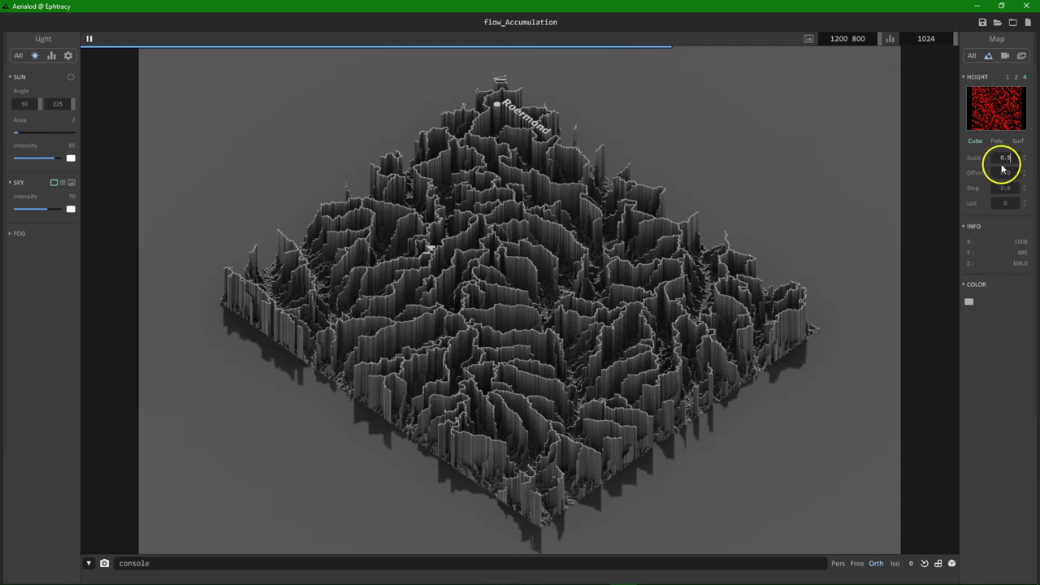
left_click(1015, 173)
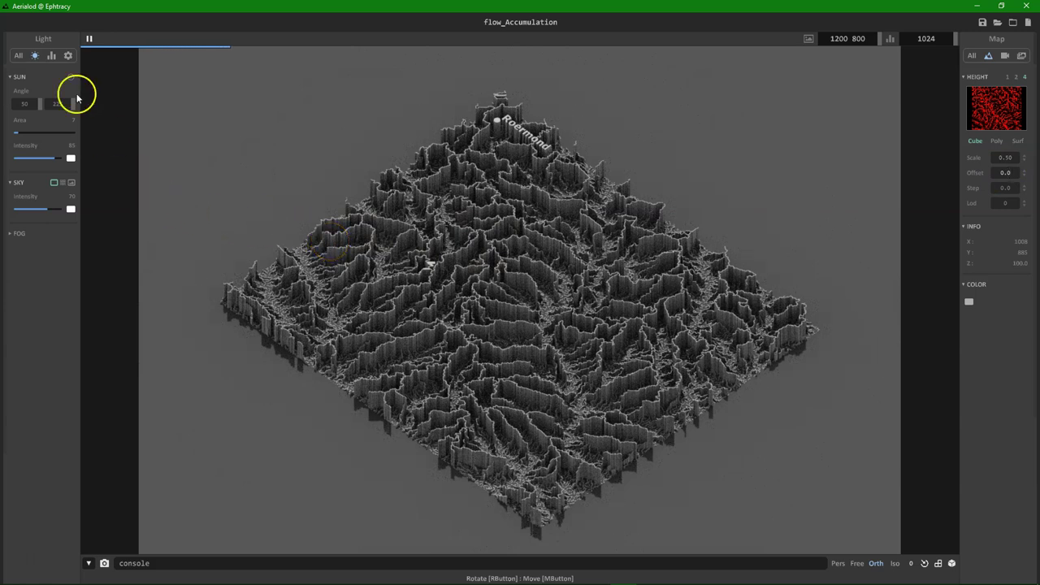
Set the Background Color to teal and enable the coloured background
left_click(17, 56)
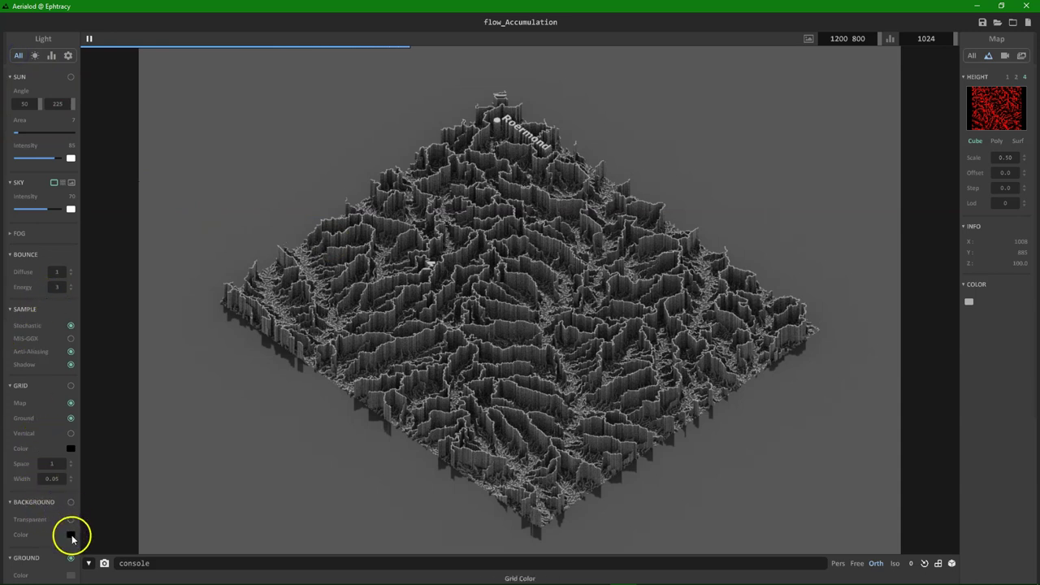
left_click(71, 533)
left_click(123, 539)
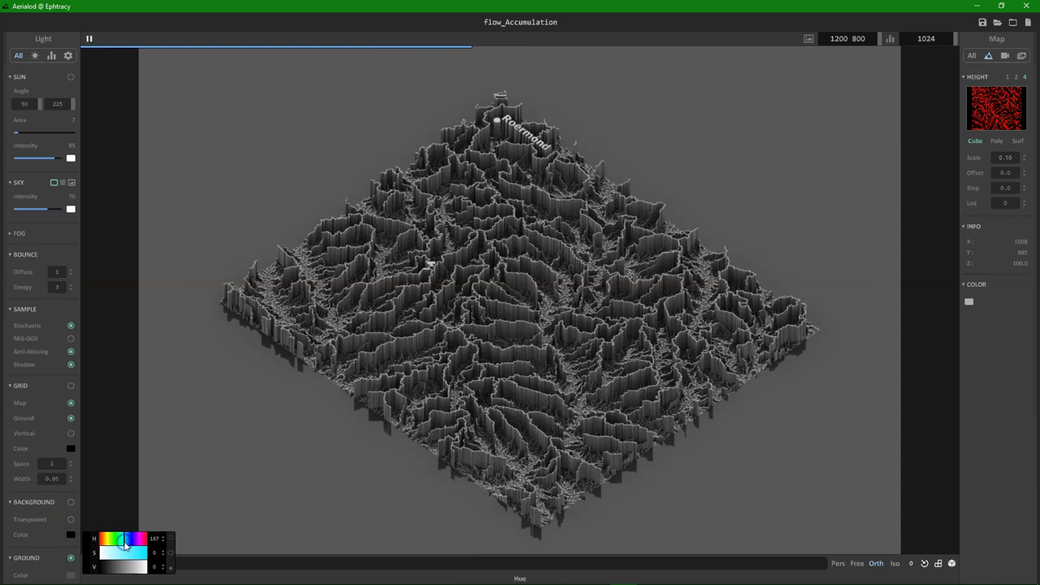
left_click(146, 554)
left_click(128, 567)
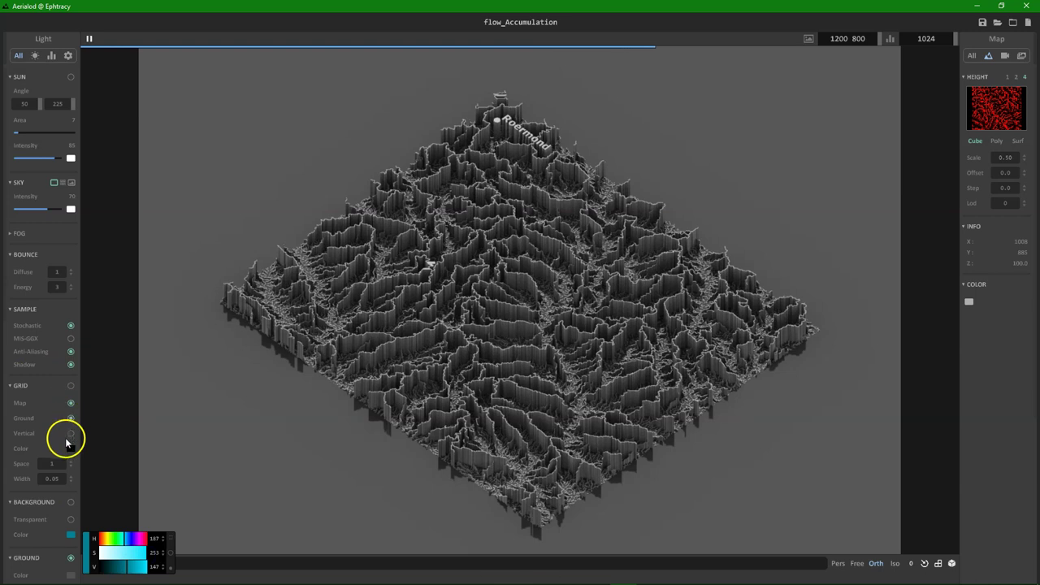
left_click(70, 503)
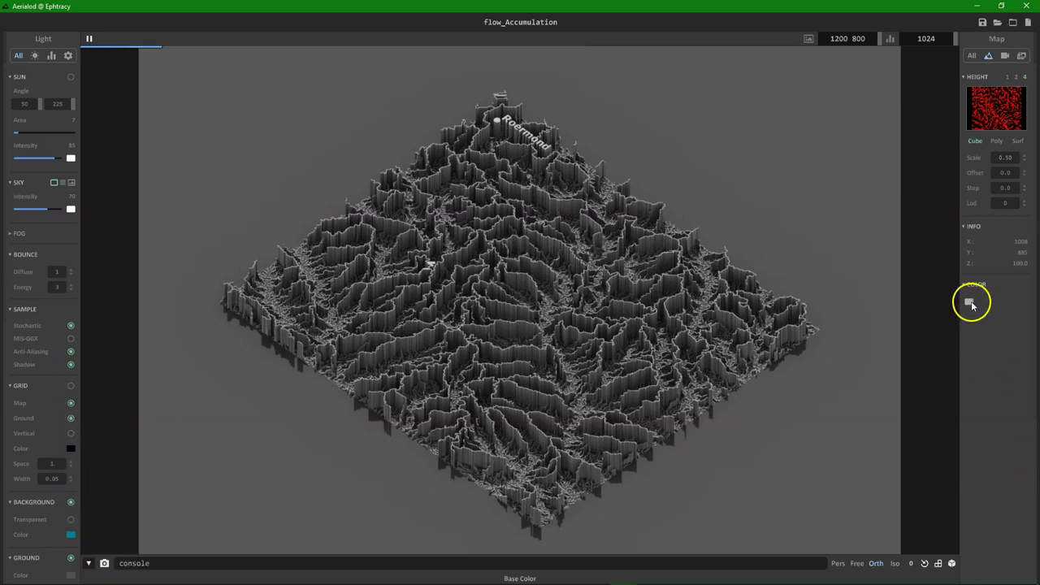
Set the terrain's base colour to a slightly desaturated dark blue
left_click(970, 303)
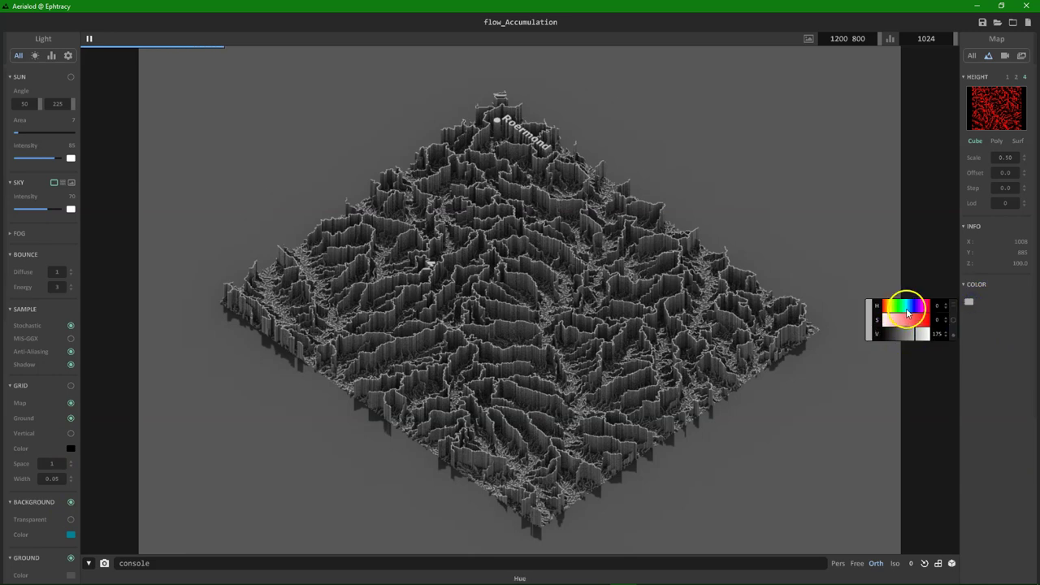
left_click_drag(908, 313, 913, 311)
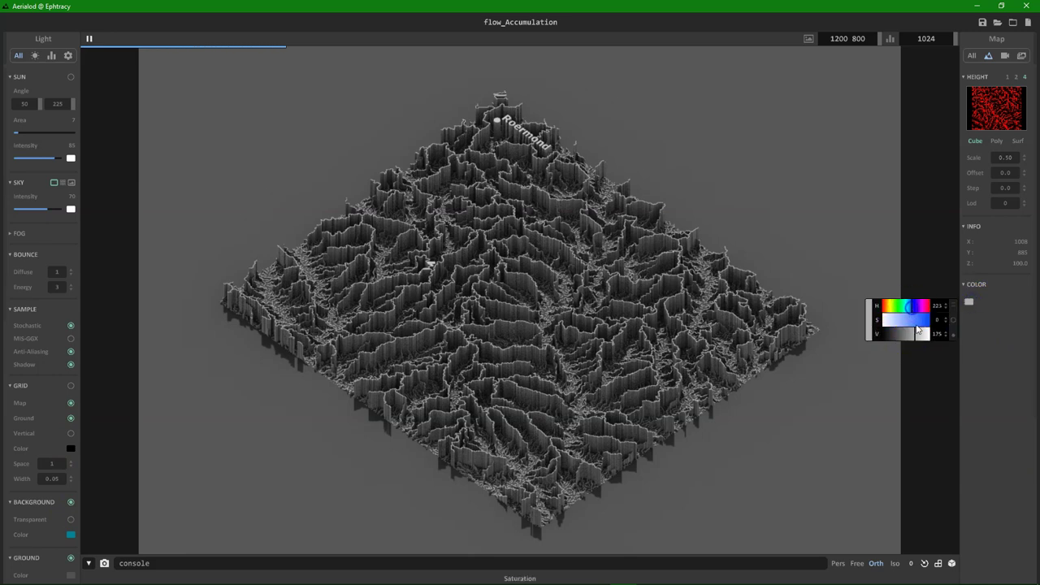
left_click(921, 320)
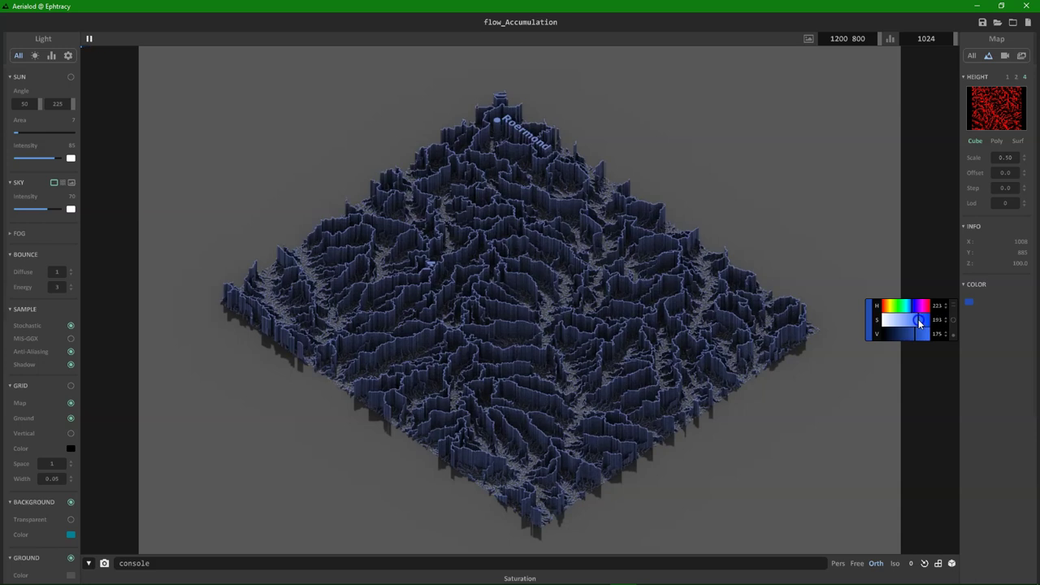
left_click(918, 320)
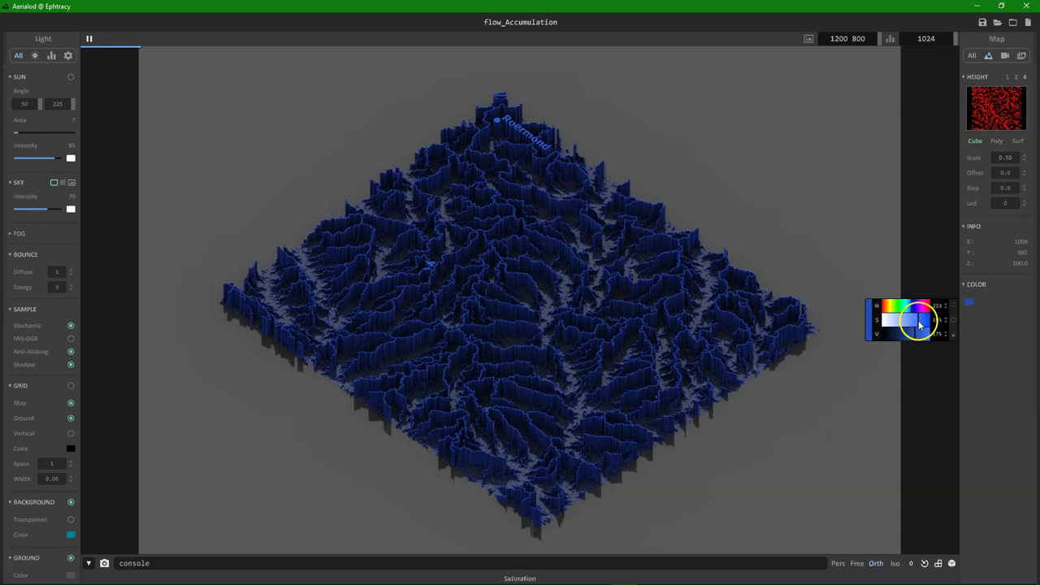
left_click(912, 320)
left_click(907, 320)
Set the Grid Color to a bright cyan
left_click(70, 449)
left_click(124, 453)
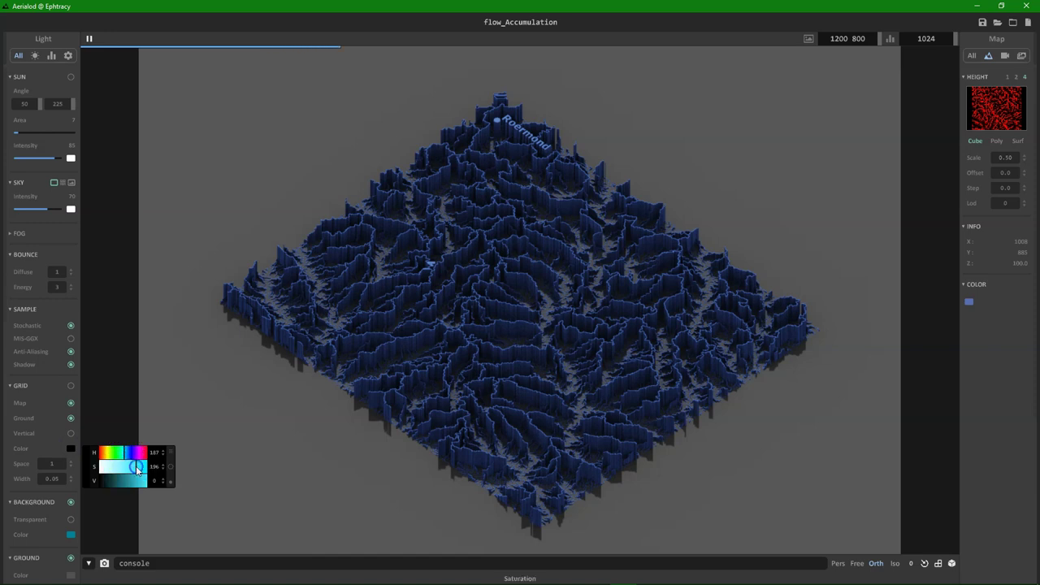
left_click(137, 482)
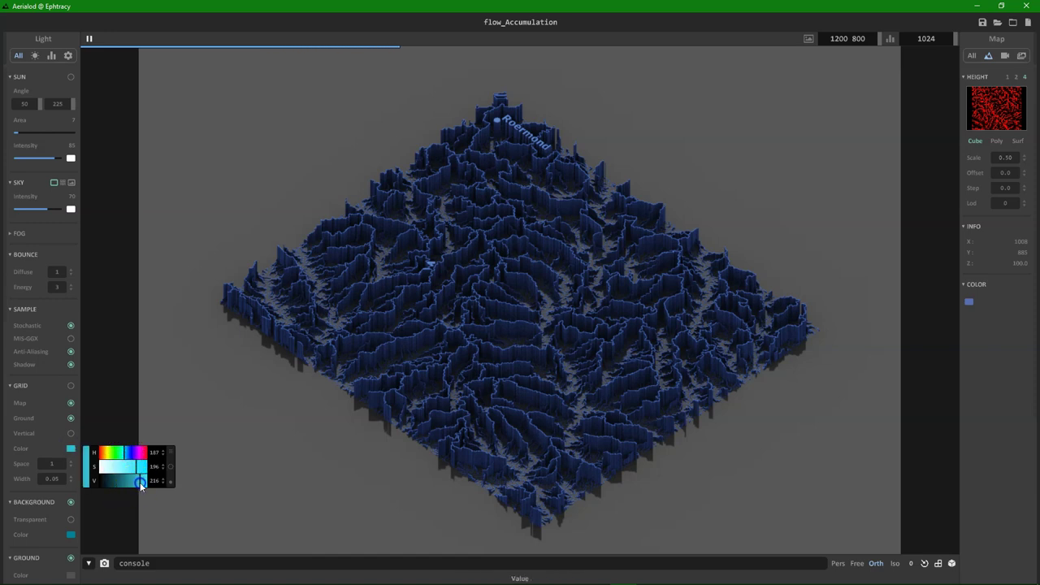